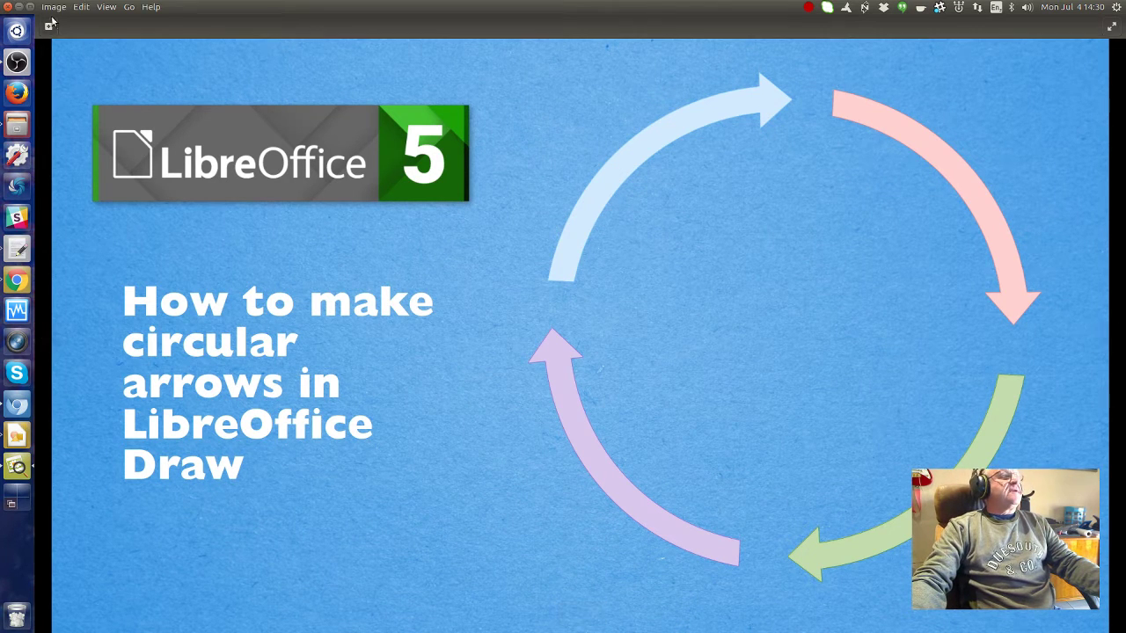
Close the title image and open the demo1 folder, moving its window toward the screen centre
click(8, 7)
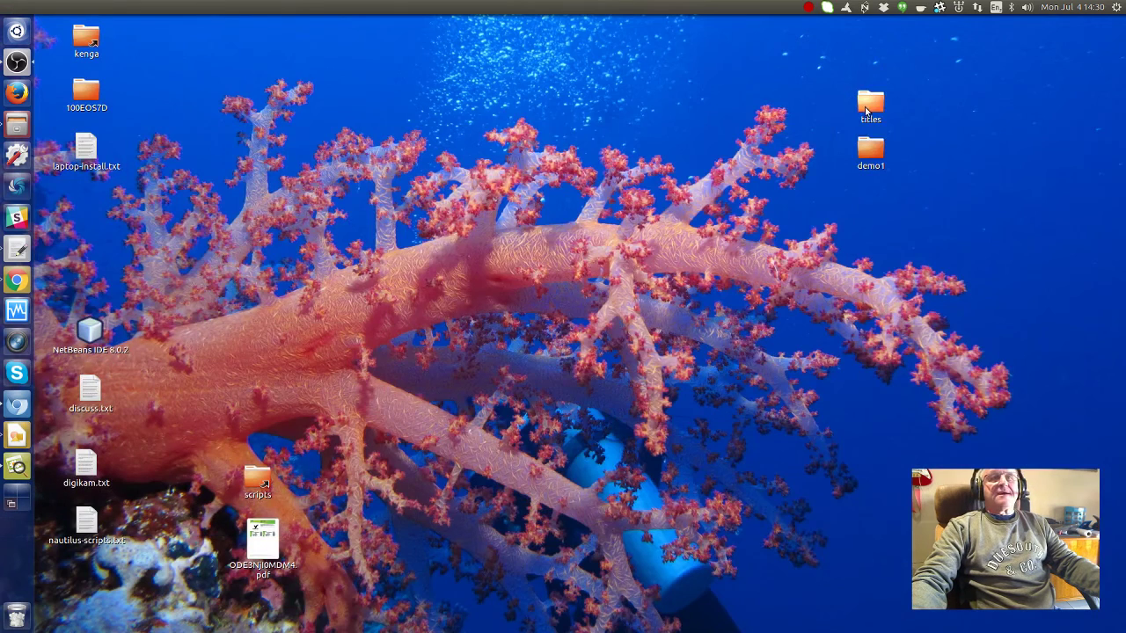
click(880, 164)
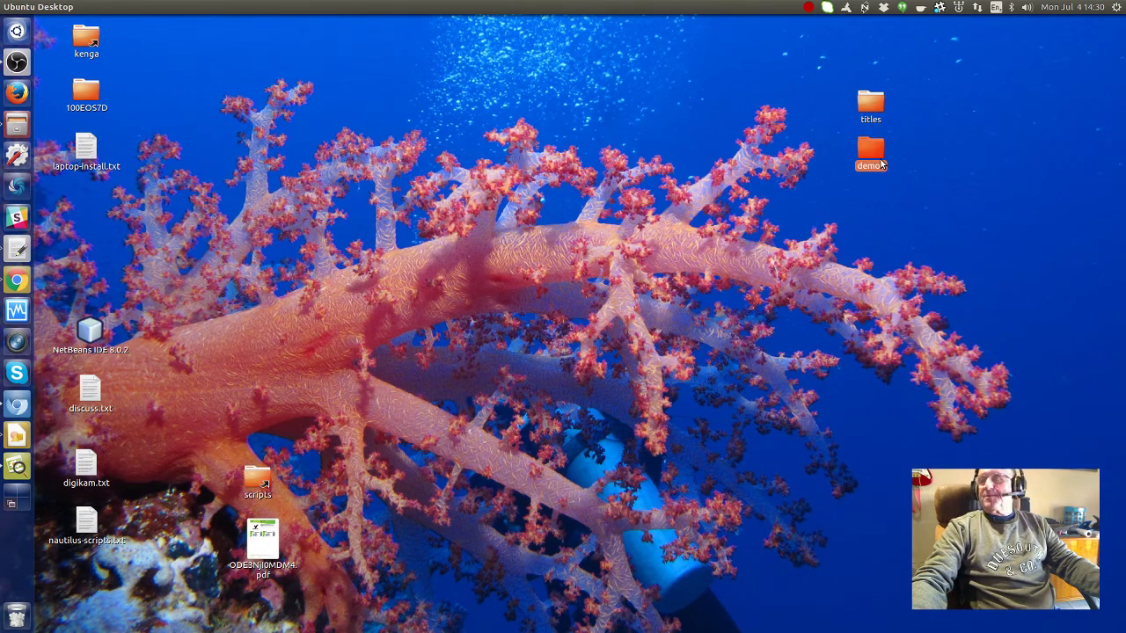
double_click(880, 163)
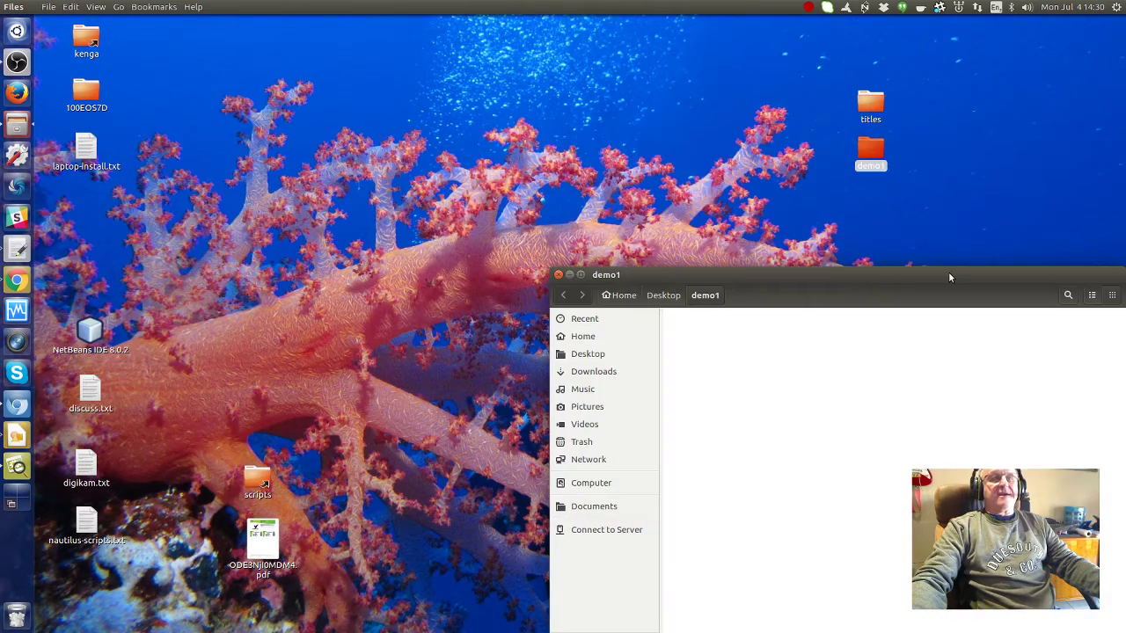
drag(922, 261, 581, 132)
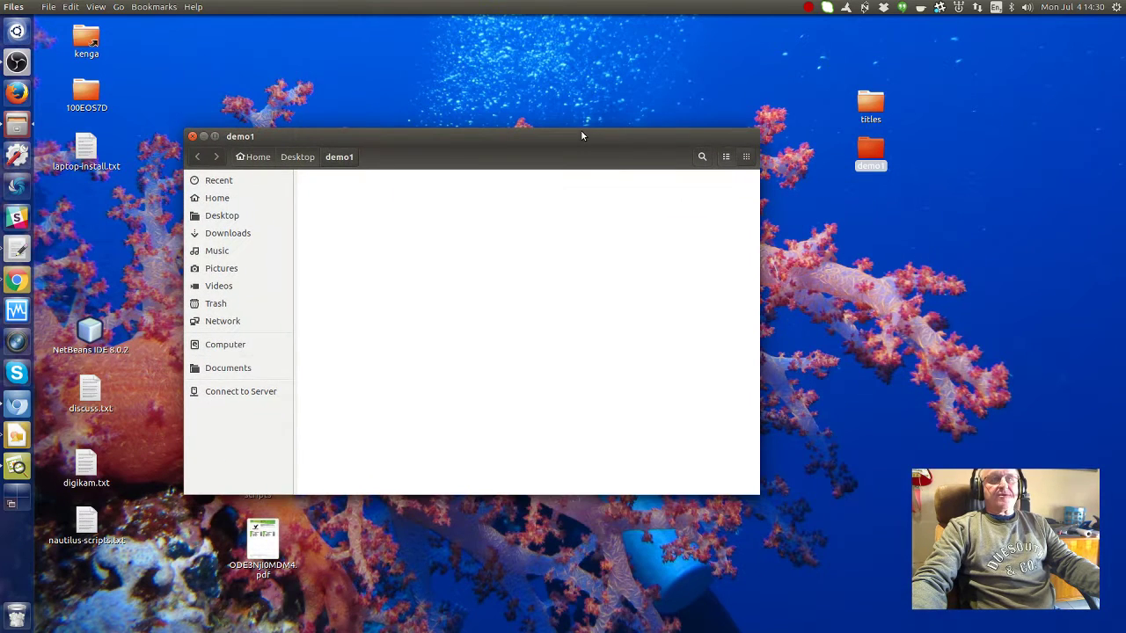
Create a new landscape A4 Draw document named demo1.odg and open it in Draw
right_click(497, 271)
mouse_move(568, 292)
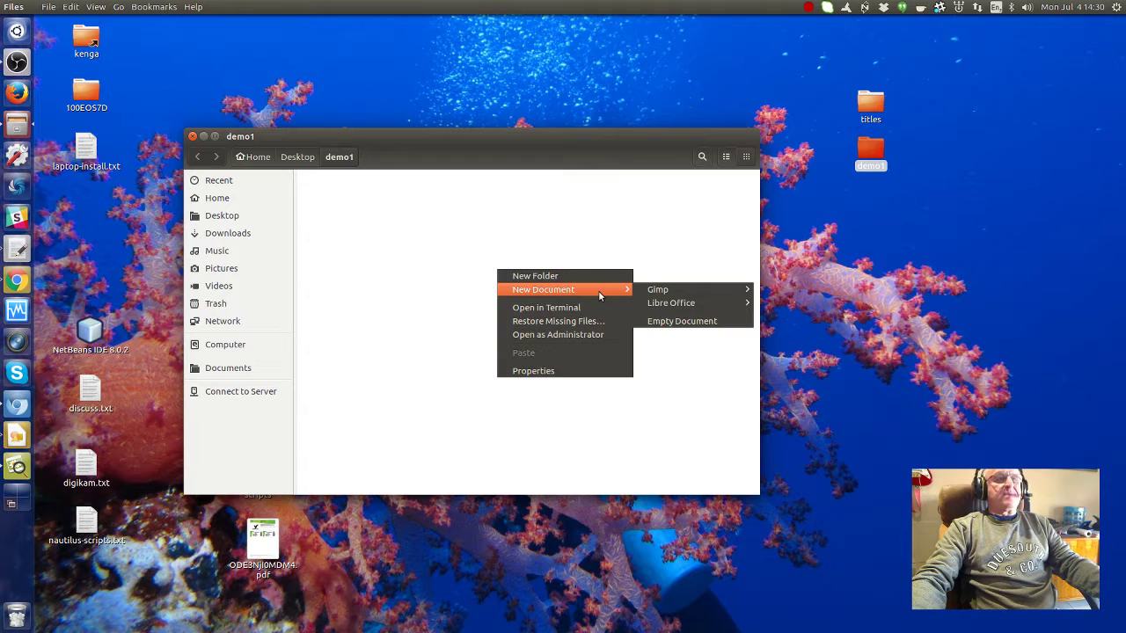
mouse_move(720, 304)
mouse_move(772, 305)
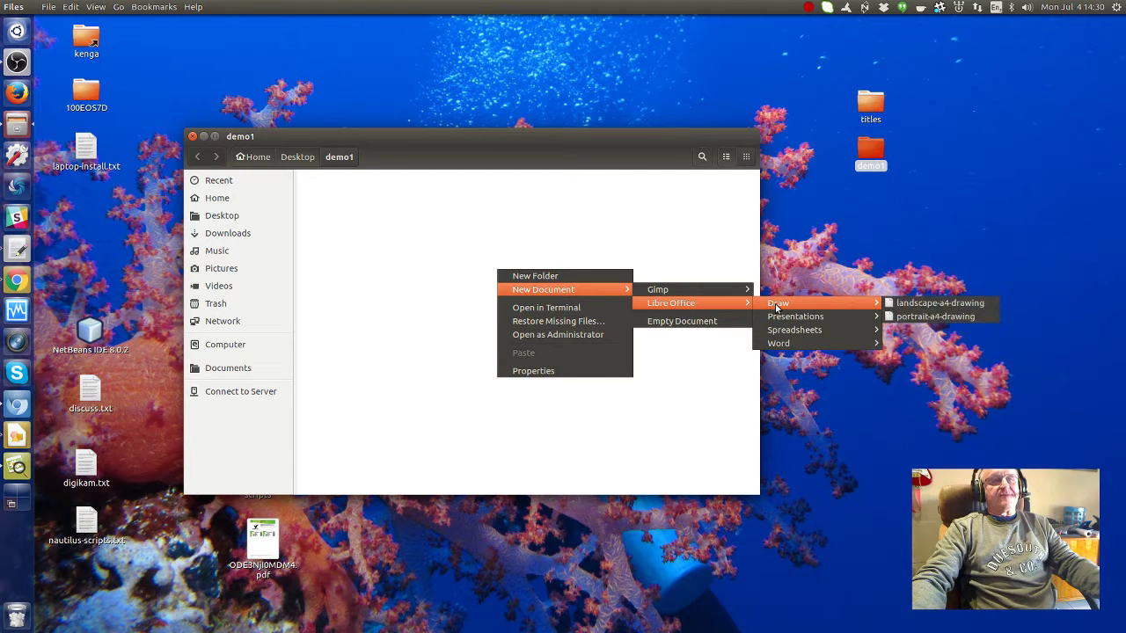
click(915, 304)
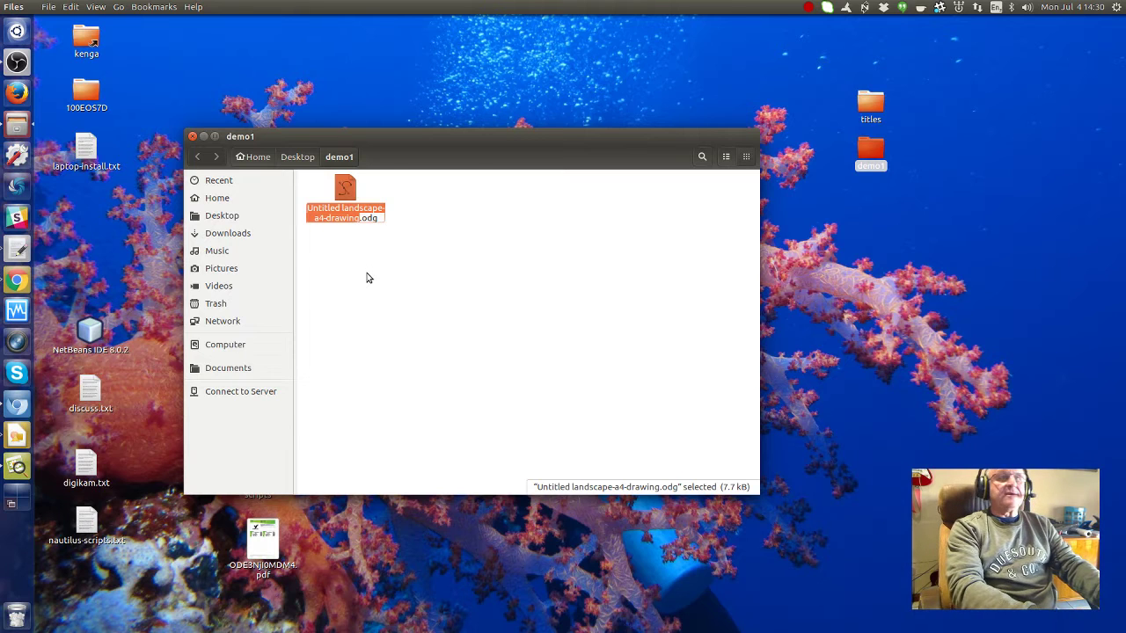
text(demo1)
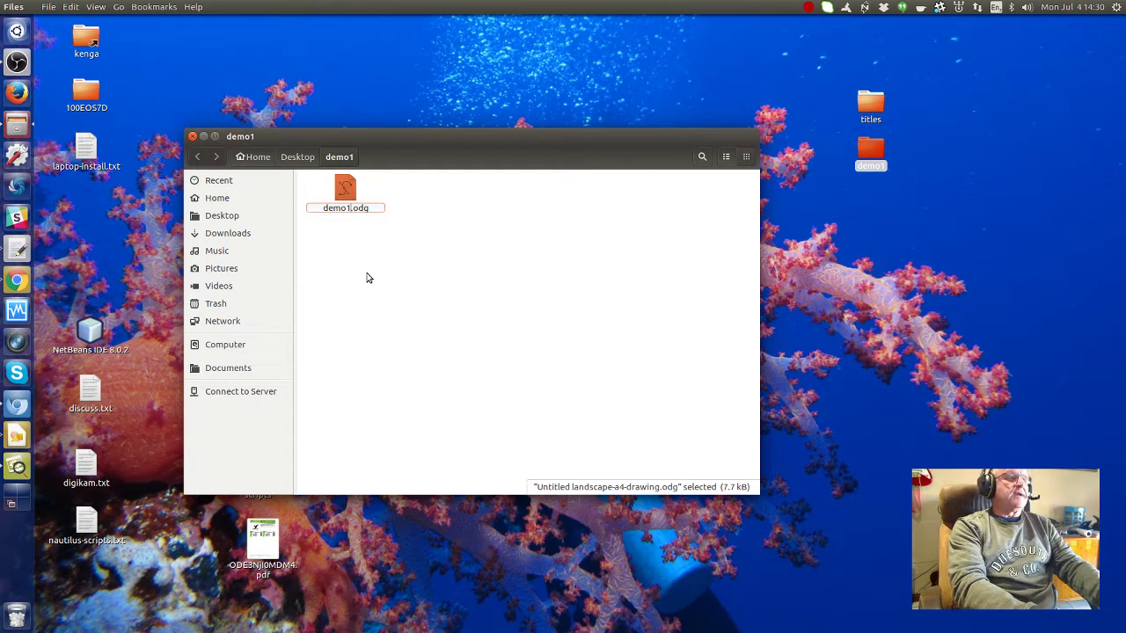
key(Return)
double_click(343, 214)
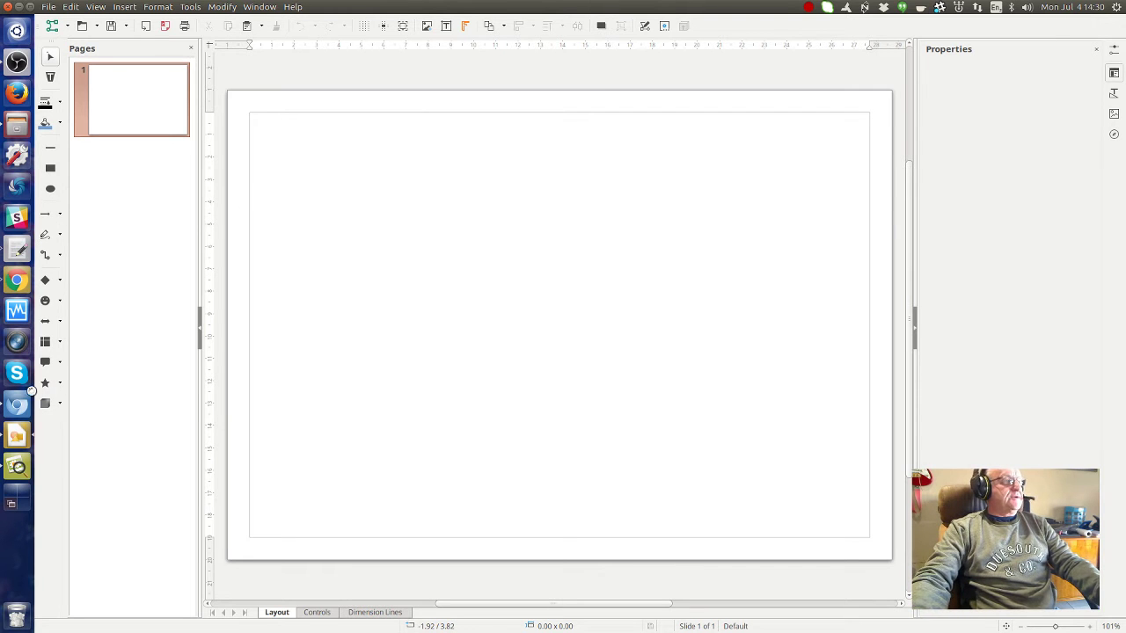
Review the circular-arrows title image, then bring up the Basic Shapes choices in Draw
click(12, 465)
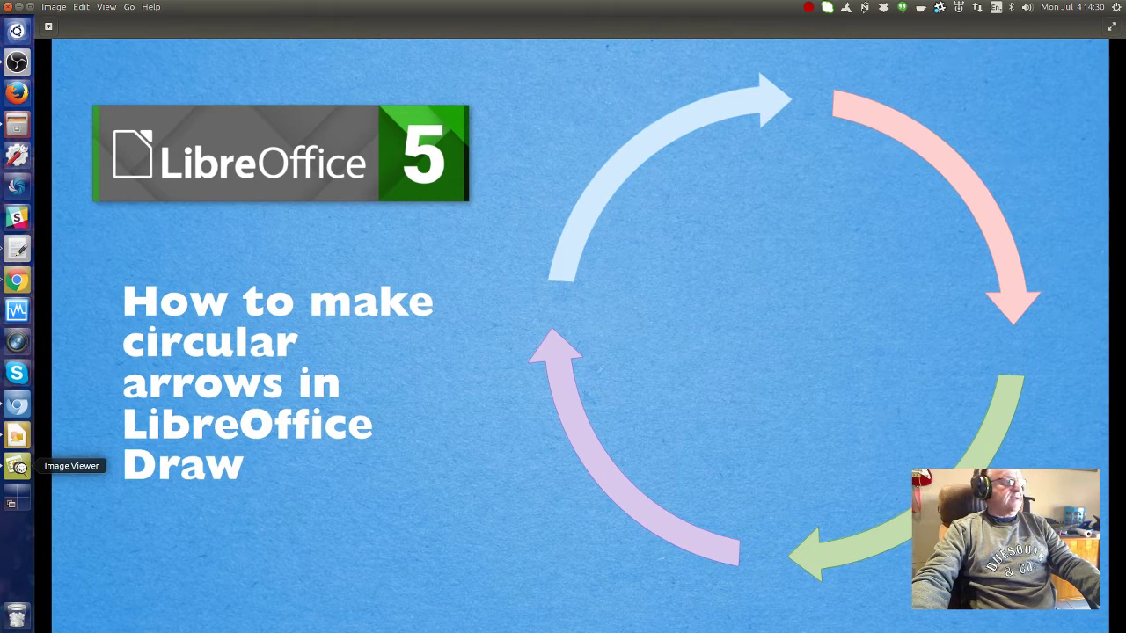
click(12, 470)
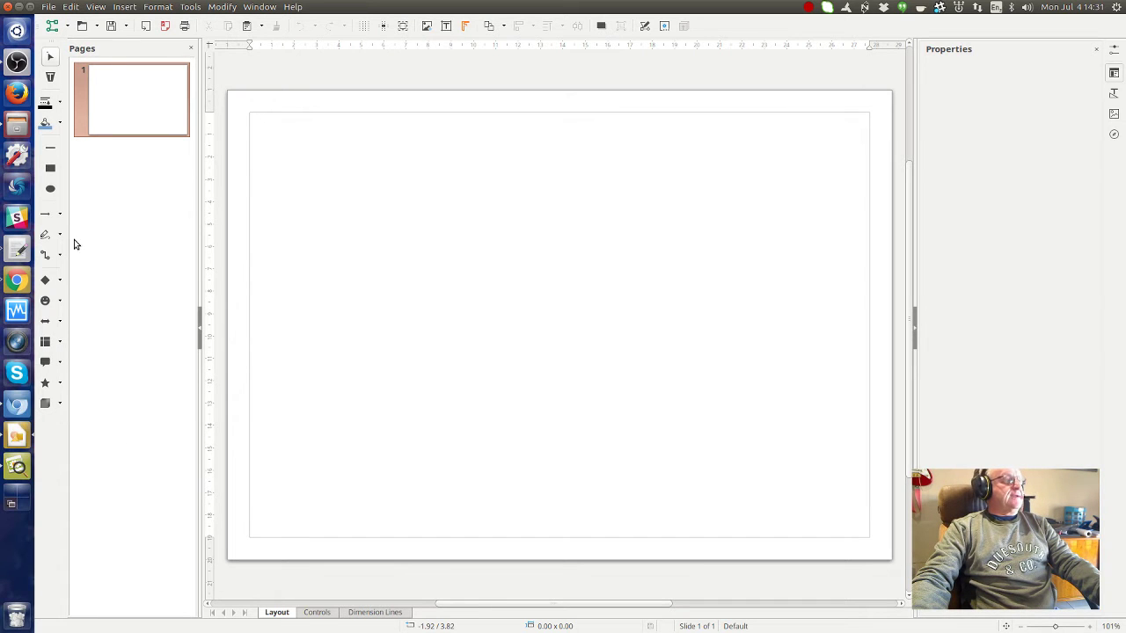
click(60, 280)
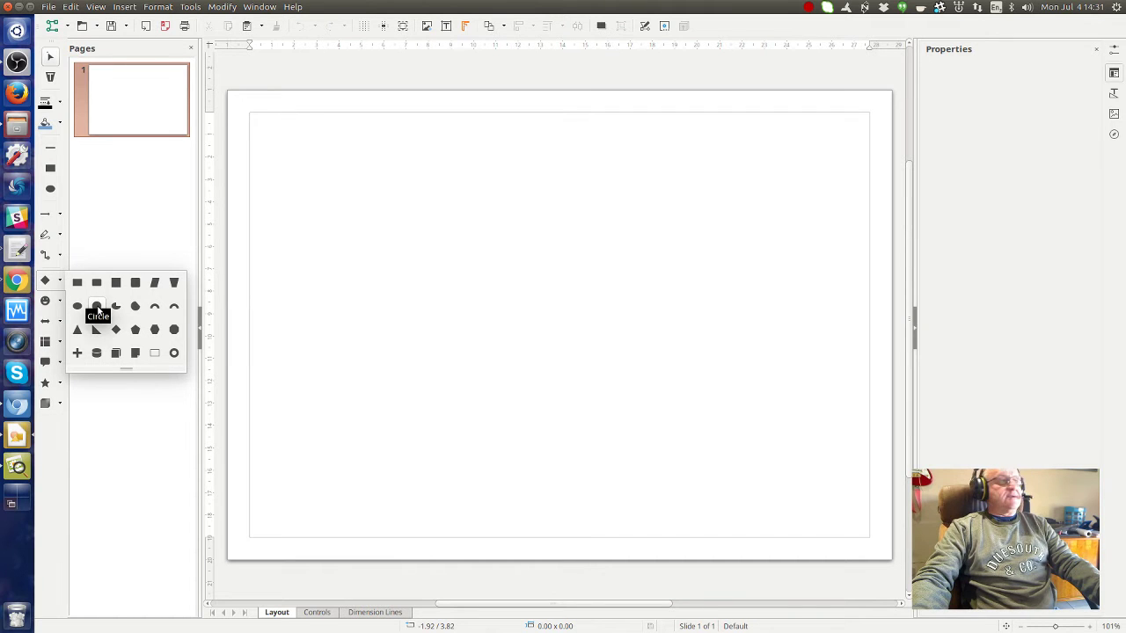
Draw a circle, fill it yellow and set its outline to none
click(96, 306)
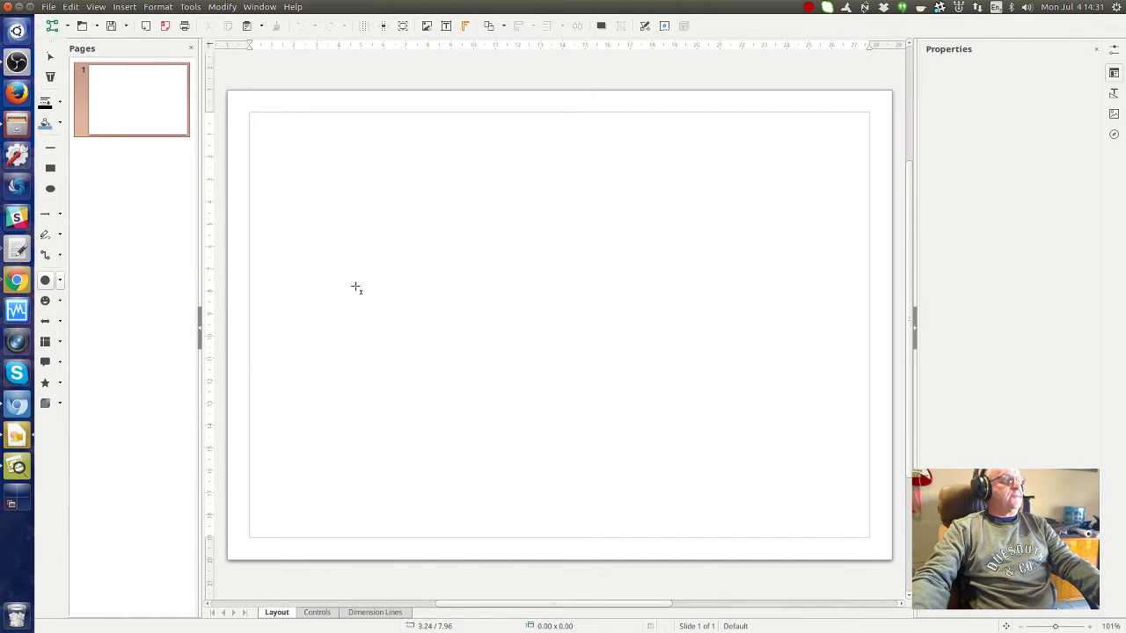
drag(447, 224, 801, 484)
mouse_move(674, 451)
mouse_down()
mouse_move(601, 382)
mouse_move(631, 384)
mouse_move(614, 363)
mouse_up()
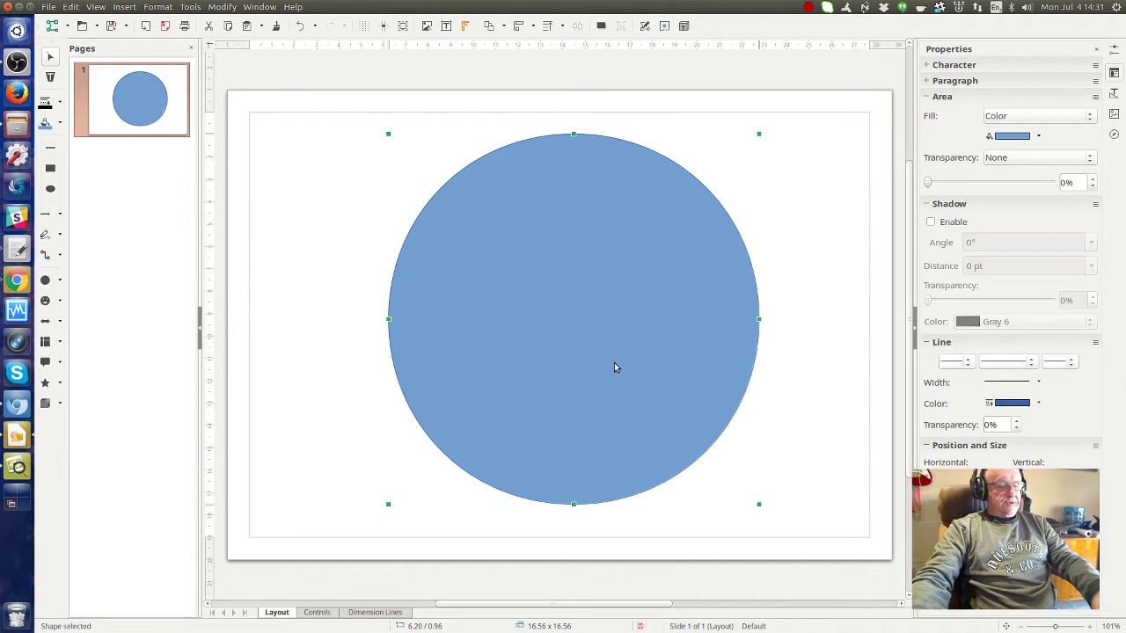
drag(614, 362, 614, 363)
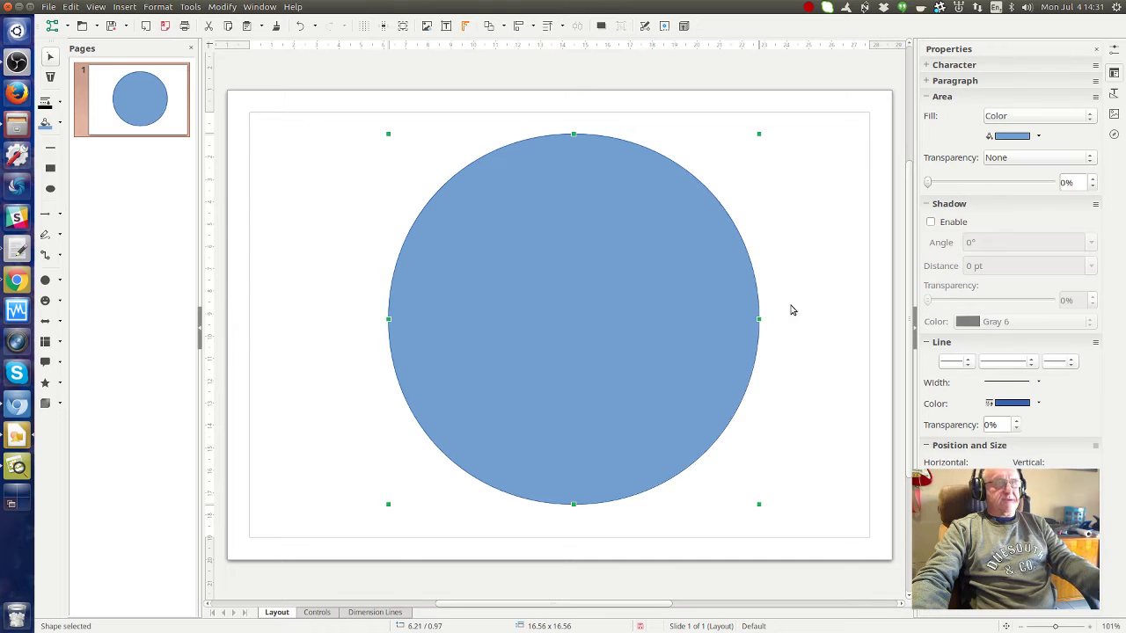
click(1040, 139)
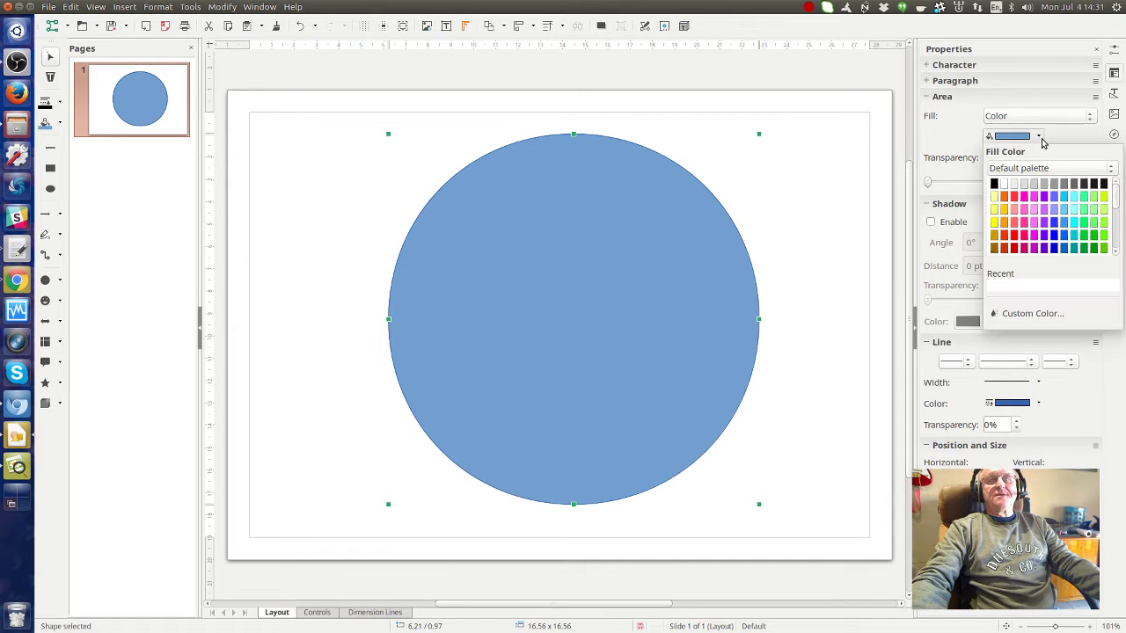
click(1002, 211)
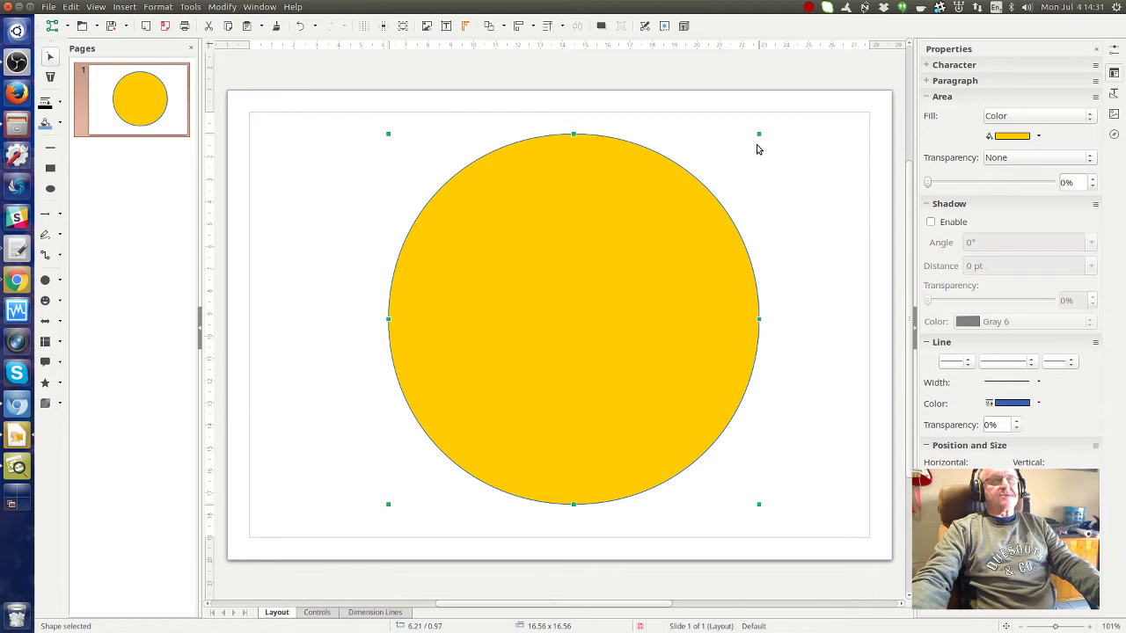
click(1002, 362)
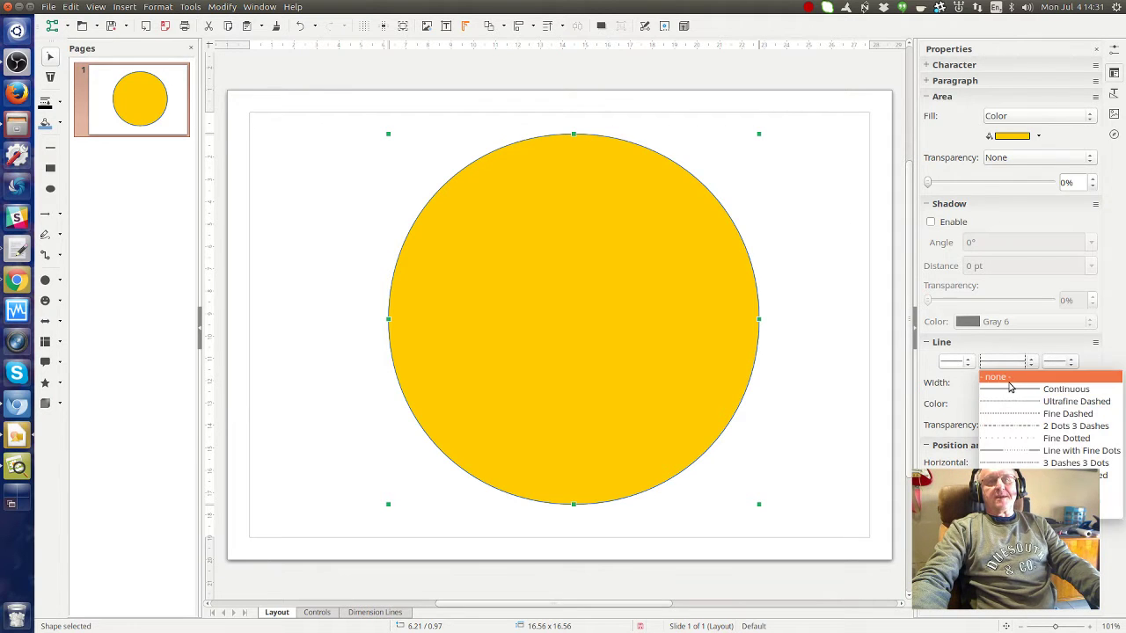
click(1008, 378)
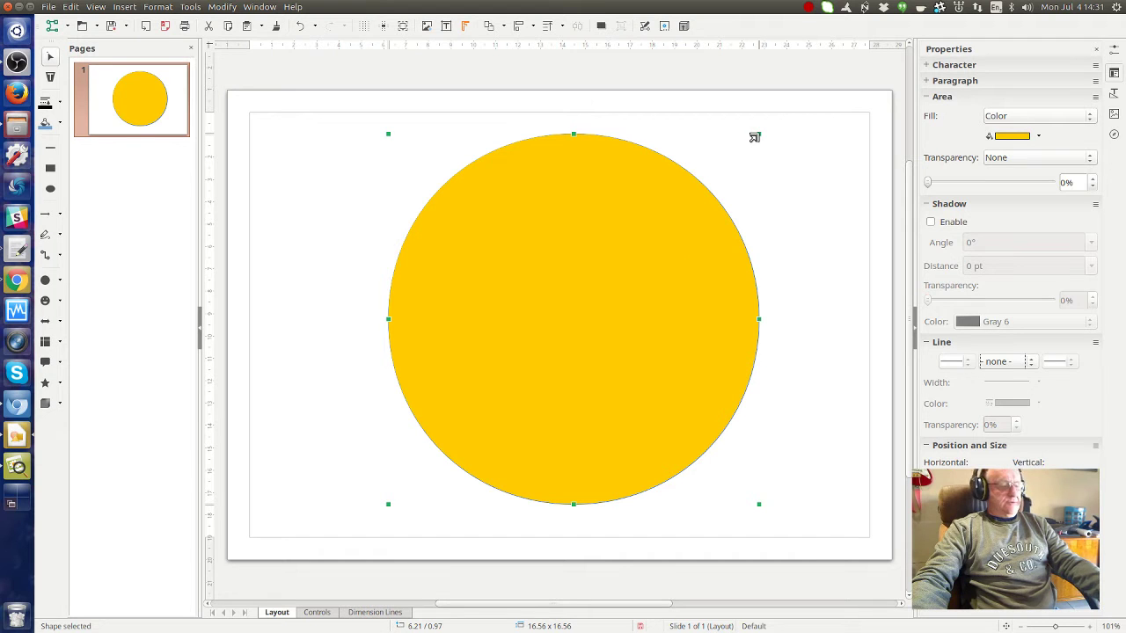
Resize the yellow circle and centre it inside the large blue circle
drag(754, 137, 652, 282)
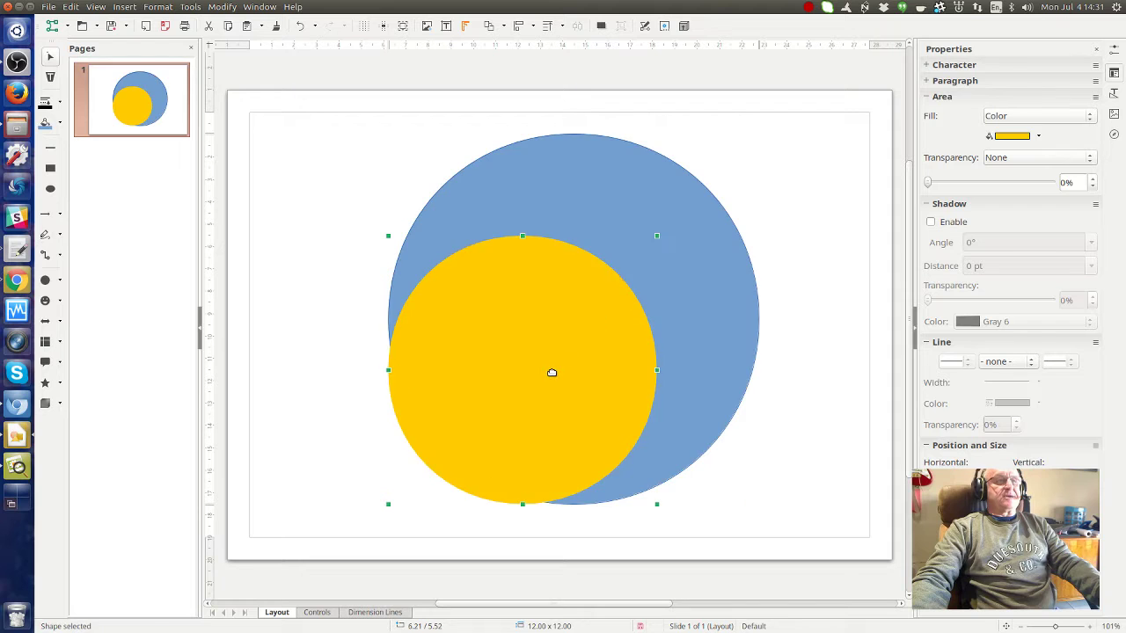
drag(551, 372, 595, 320)
drag(696, 447, 710, 465)
drag(608, 361, 595, 344)
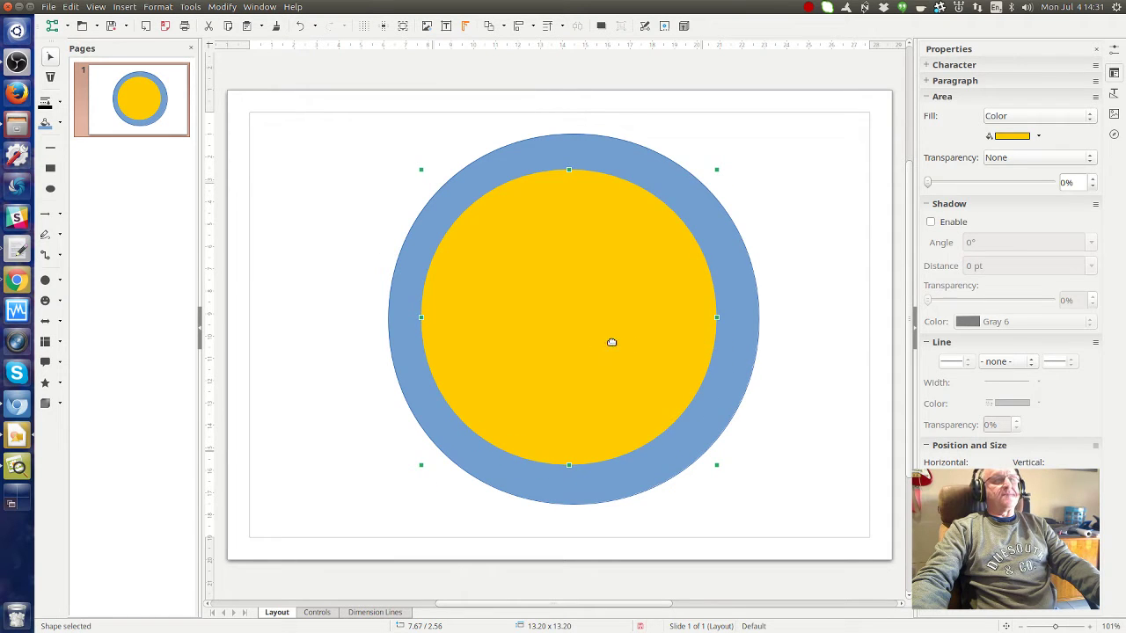
Remove the blue circle's outline, then select both circles together
click(826, 280)
click(728, 234)
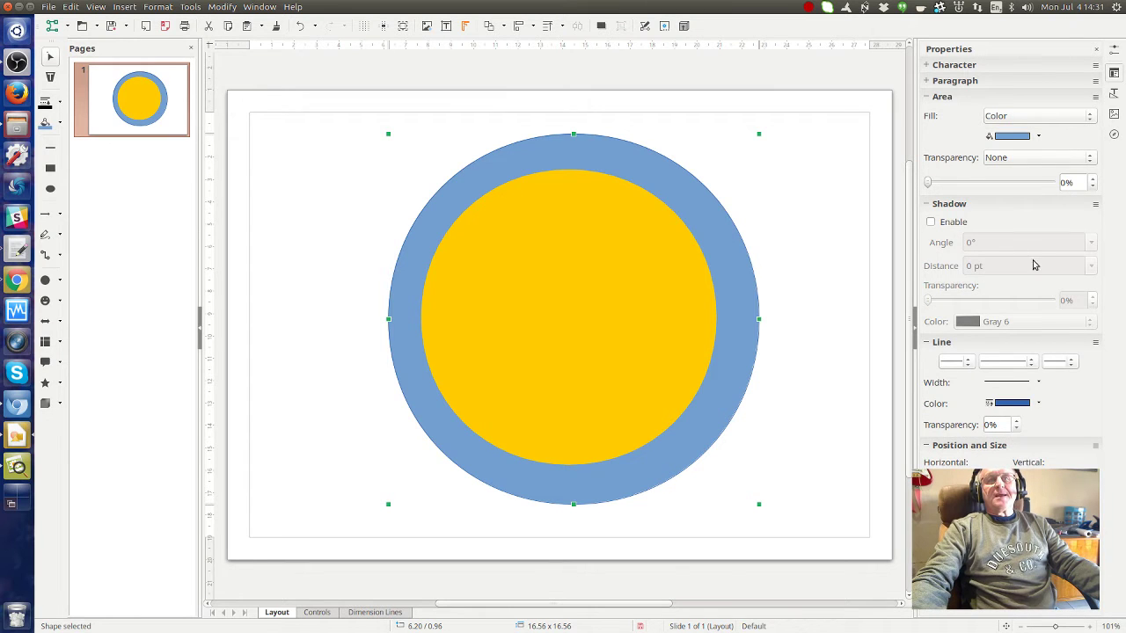
click(1020, 361)
click(1020, 379)
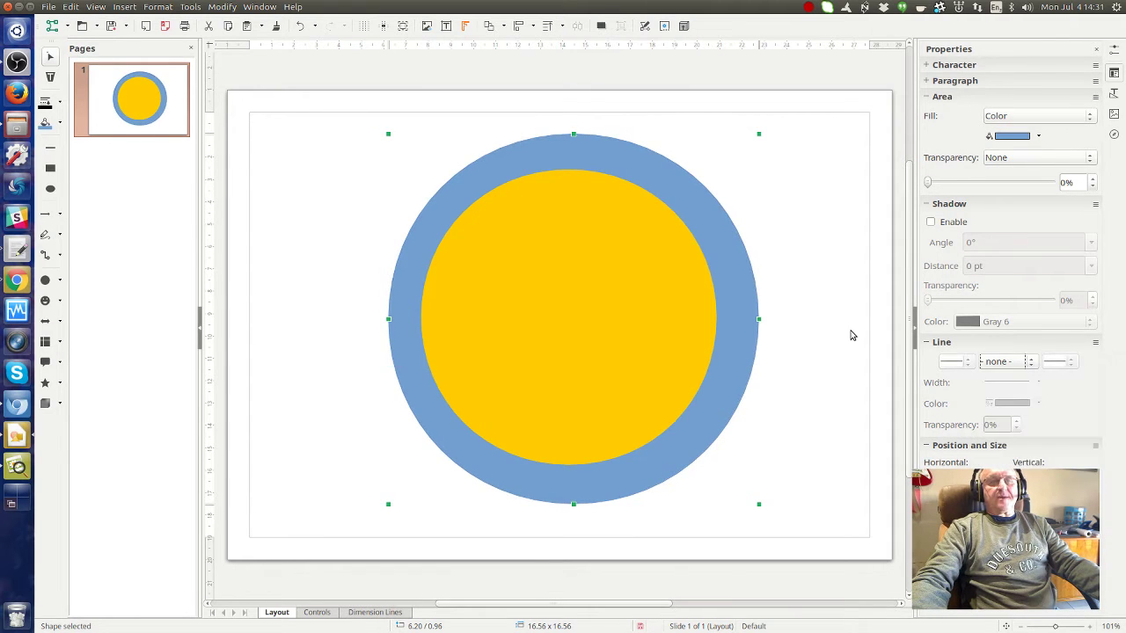
click(849, 332)
drag(318, 90, 836, 532)
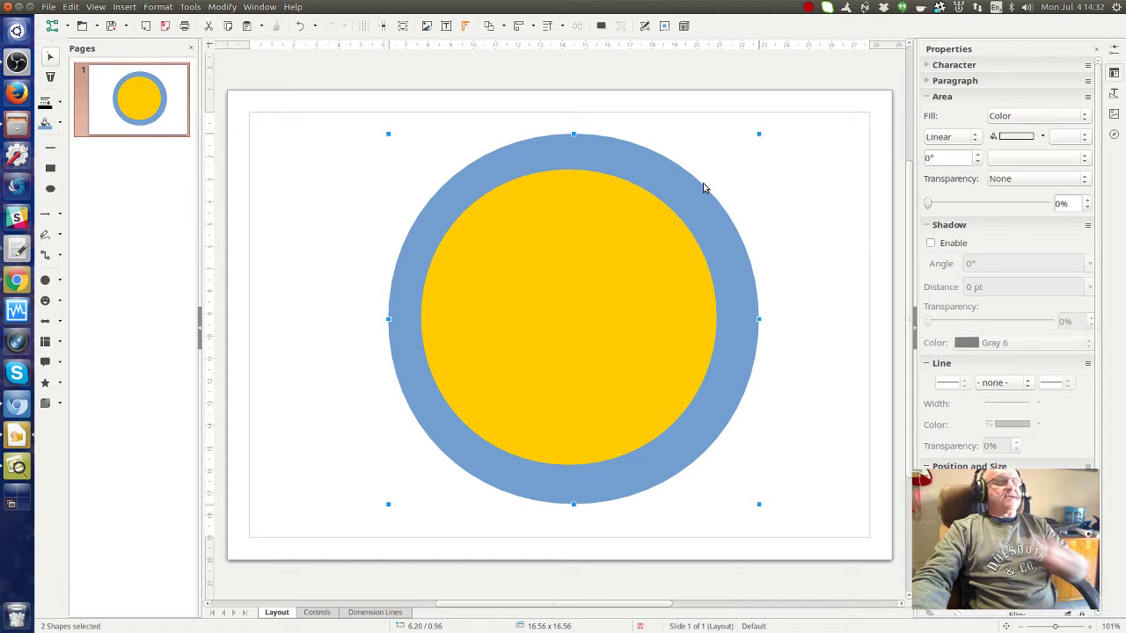
Apply Align > Centered and Align > Center to both circles, then deselect them
right_click(521, 232)
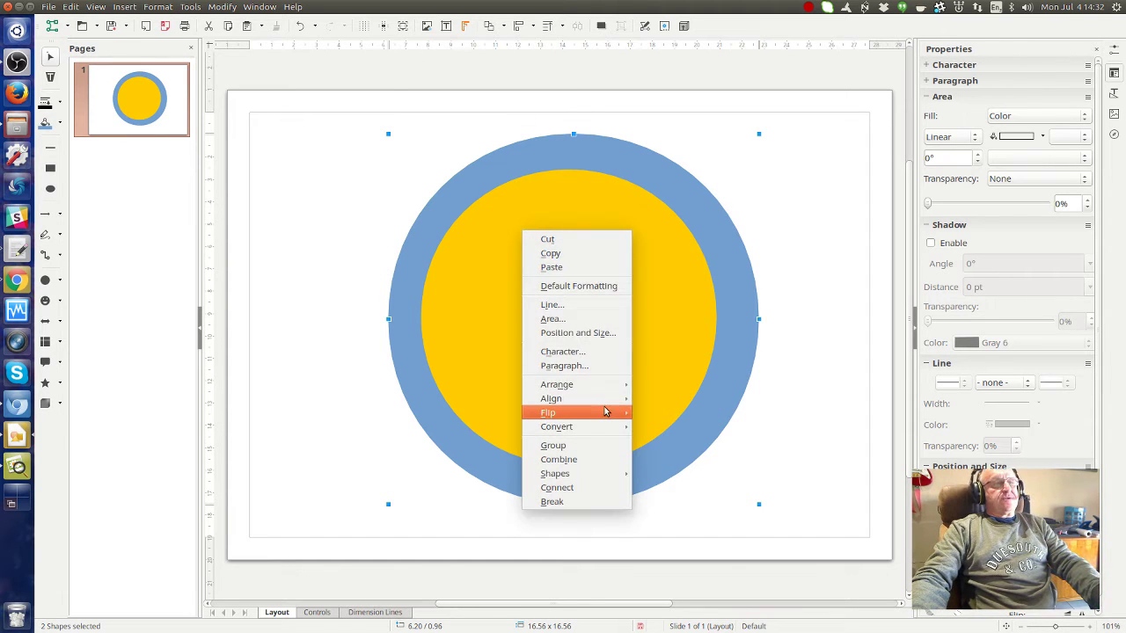
mouse_move(602, 407)
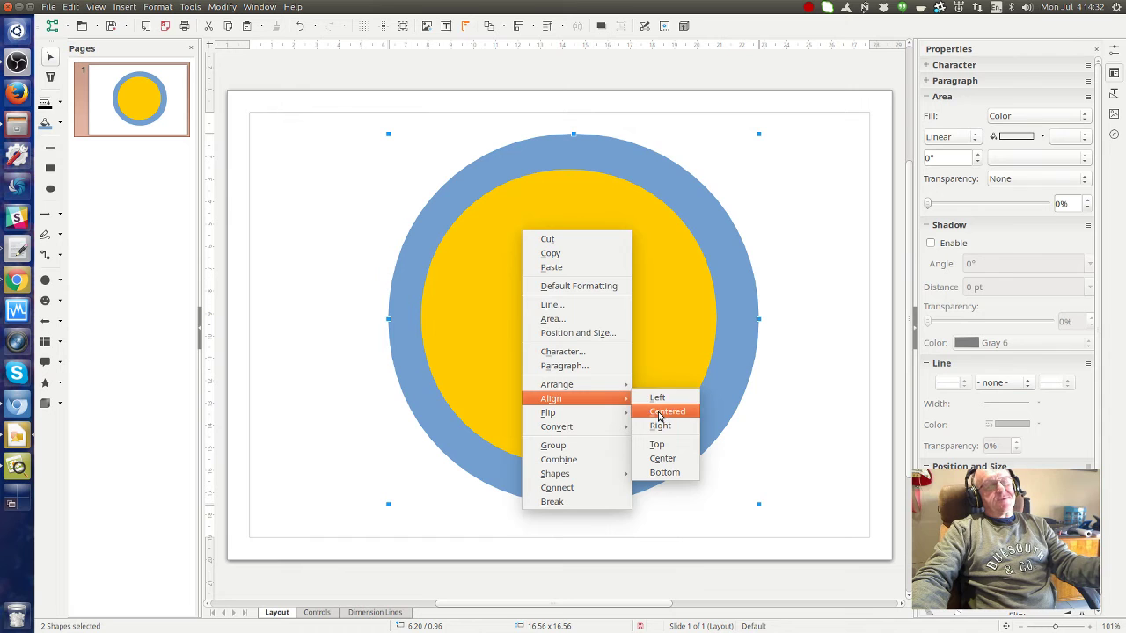
click(660, 412)
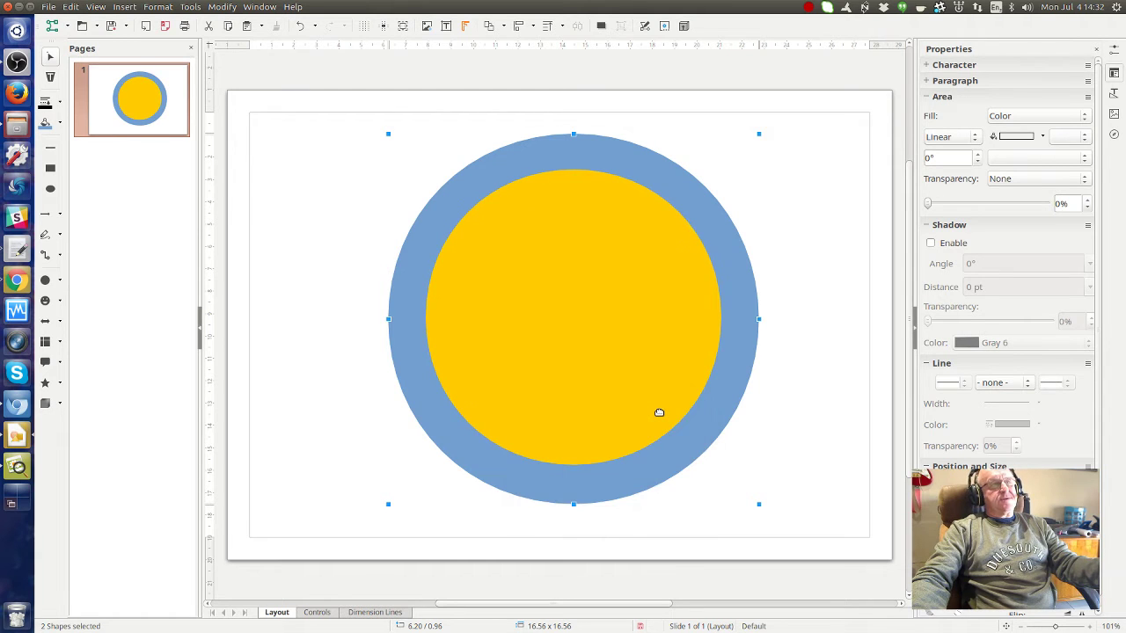
right_click(648, 357)
mouse_move(707, 246)
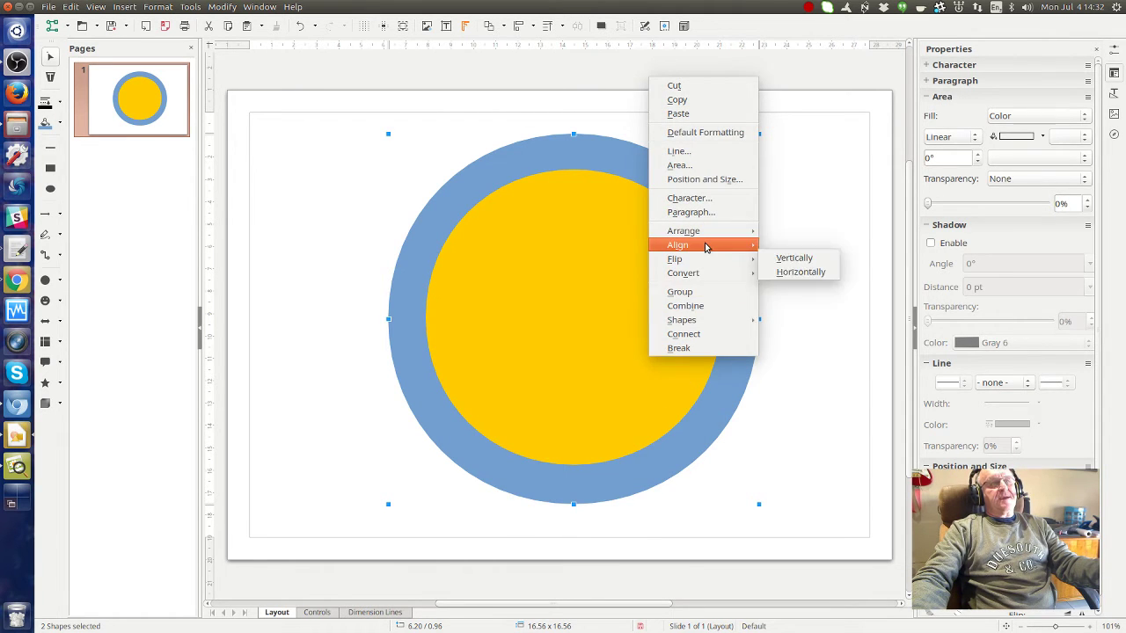
click(789, 304)
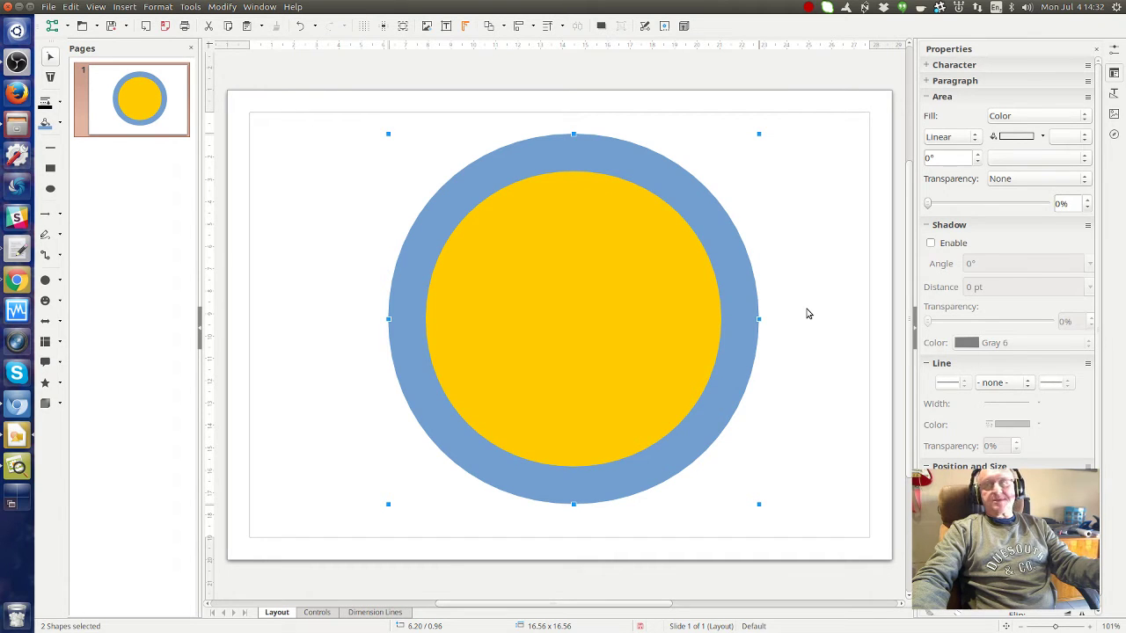
click(808, 313)
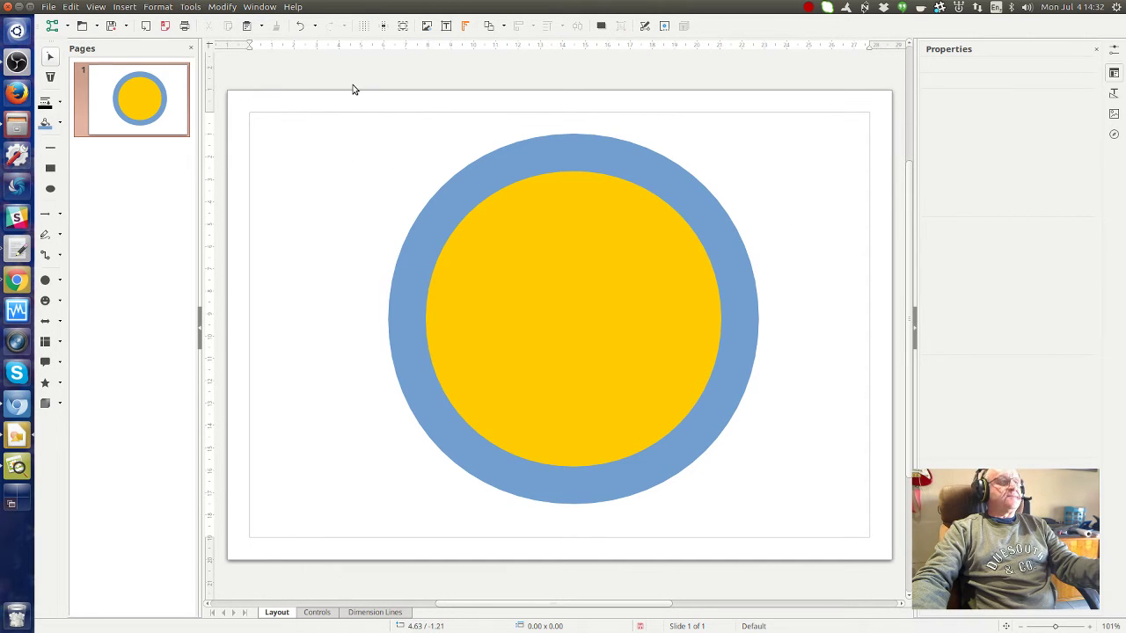
Select both circles and apply Shapes > Subtract to cut the yellow circle from the blue
drag(342, 89, 818, 554)
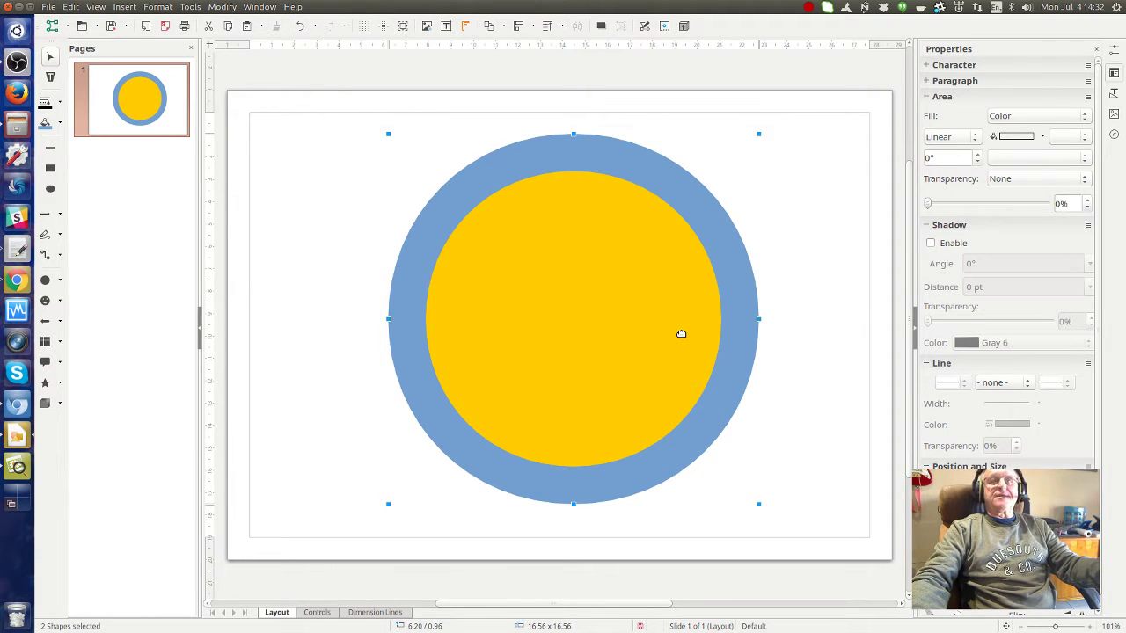
right_click(680, 334)
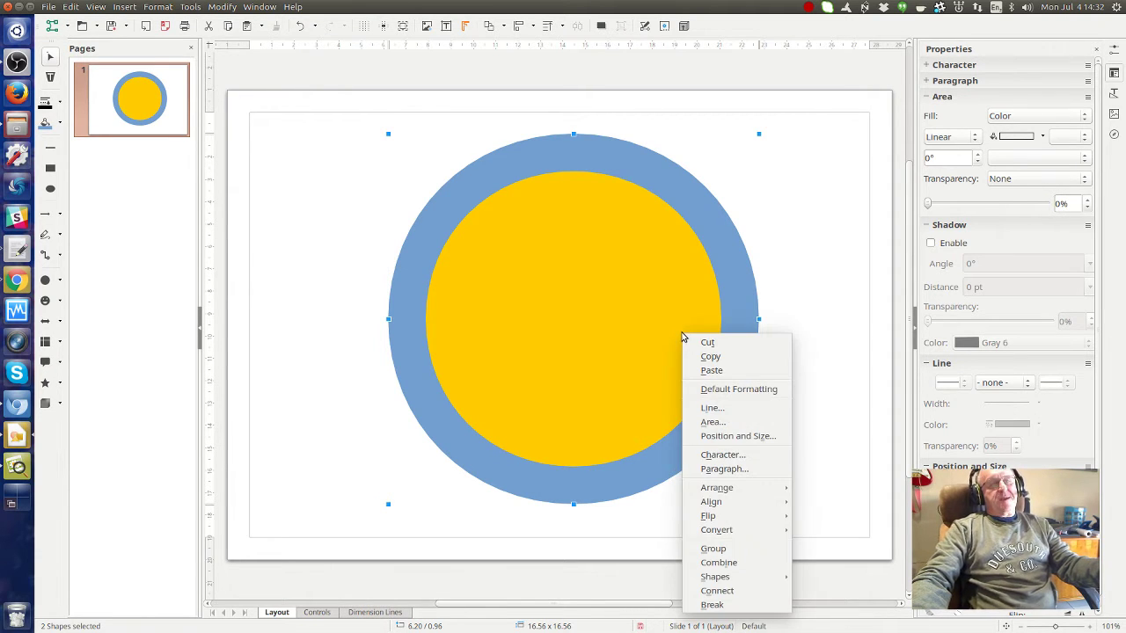
mouse_move(744, 577)
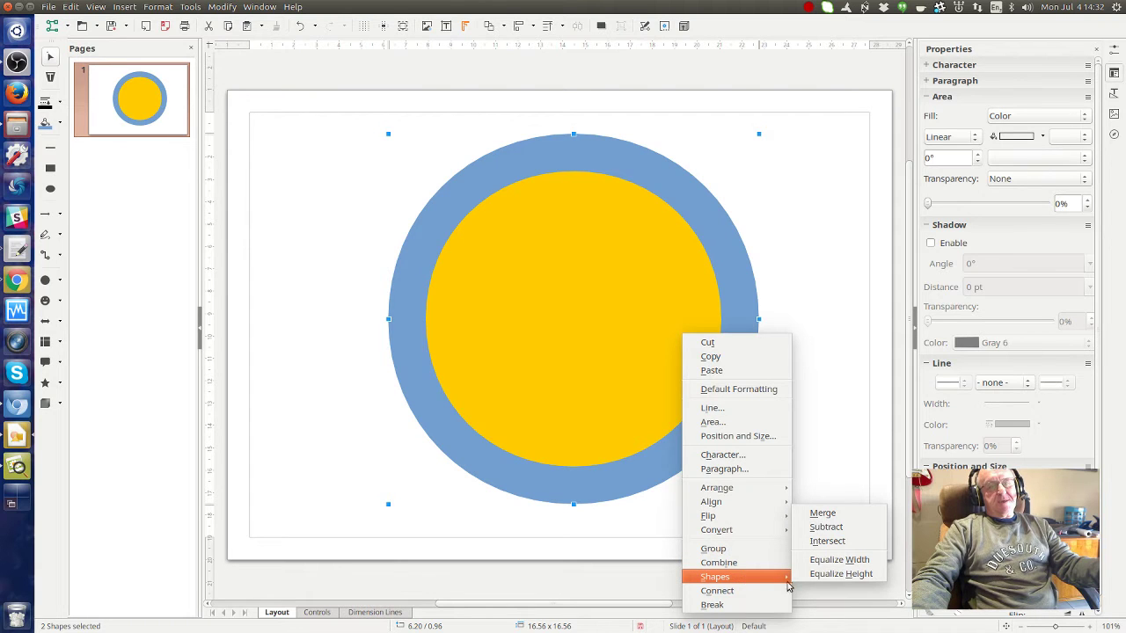
click(826, 528)
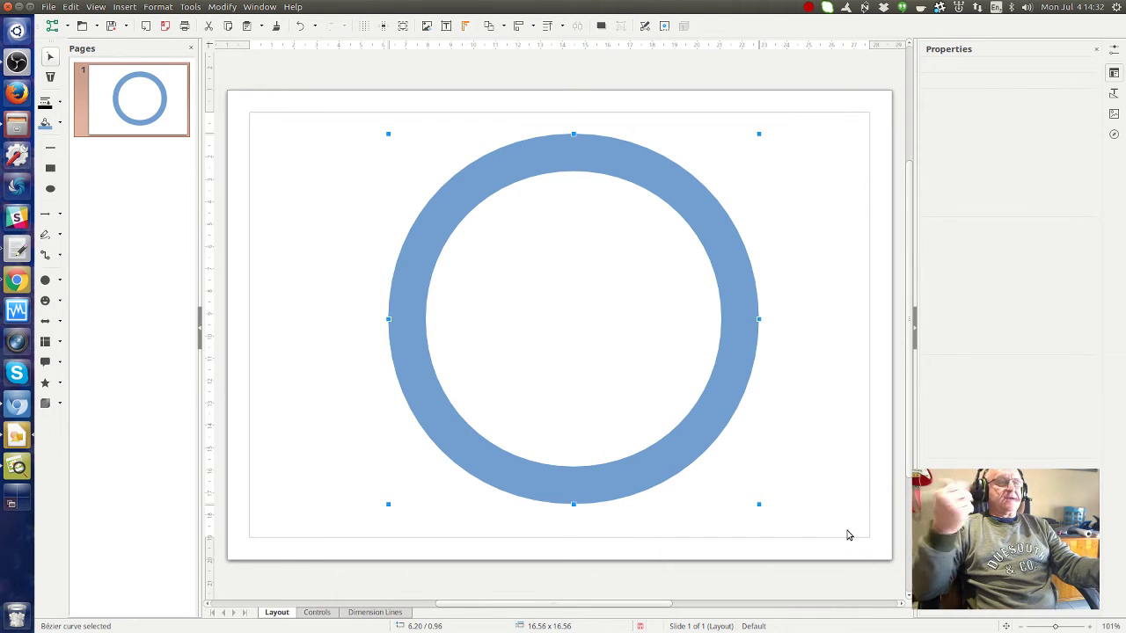
Nudge the ring slightly down-left and draw a trial double-headed block arrow across it
mouse_move(718, 338)
mouse_down()
mouse_move(694, 347)
mouse_move(721, 343)
mouse_move(709, 349)
mouse_up()
click(299, 392)
click(45, 322)
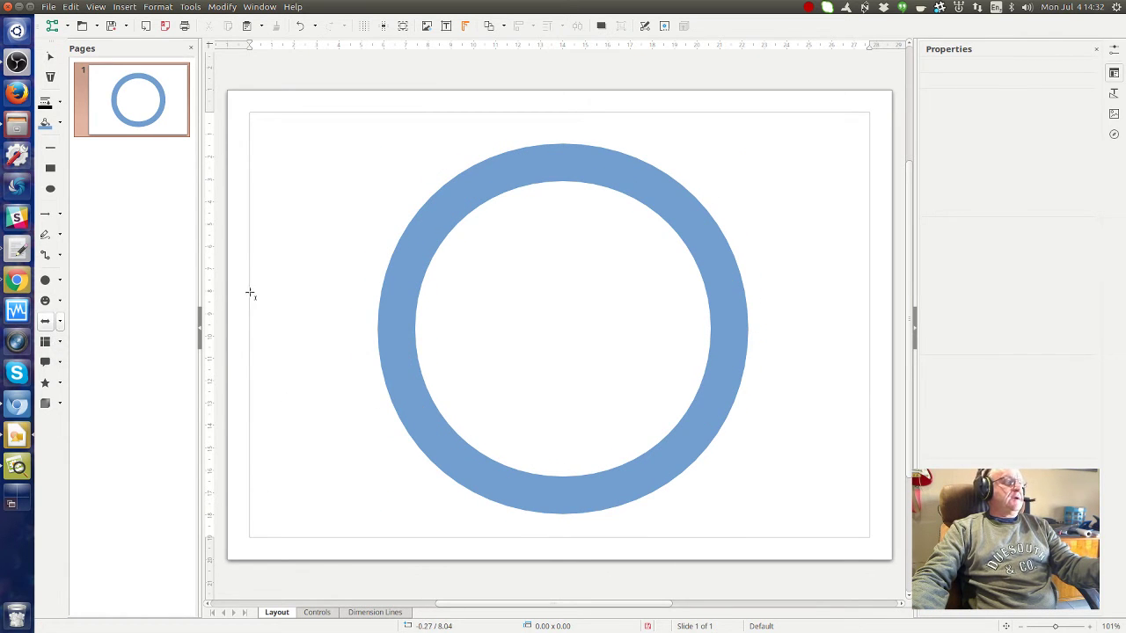
drag(244, 293, 879, 357)
Send the trial arrow behind the ring, fill it red, shift it, then delete it
right_click(824, 329)
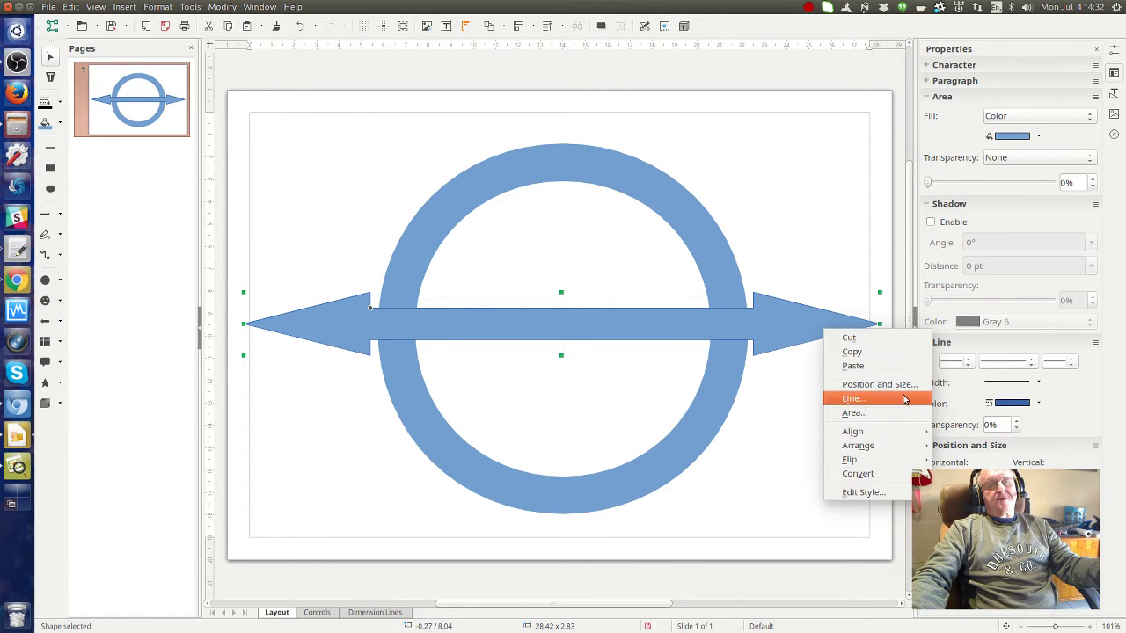
mouse_move(893, 453)
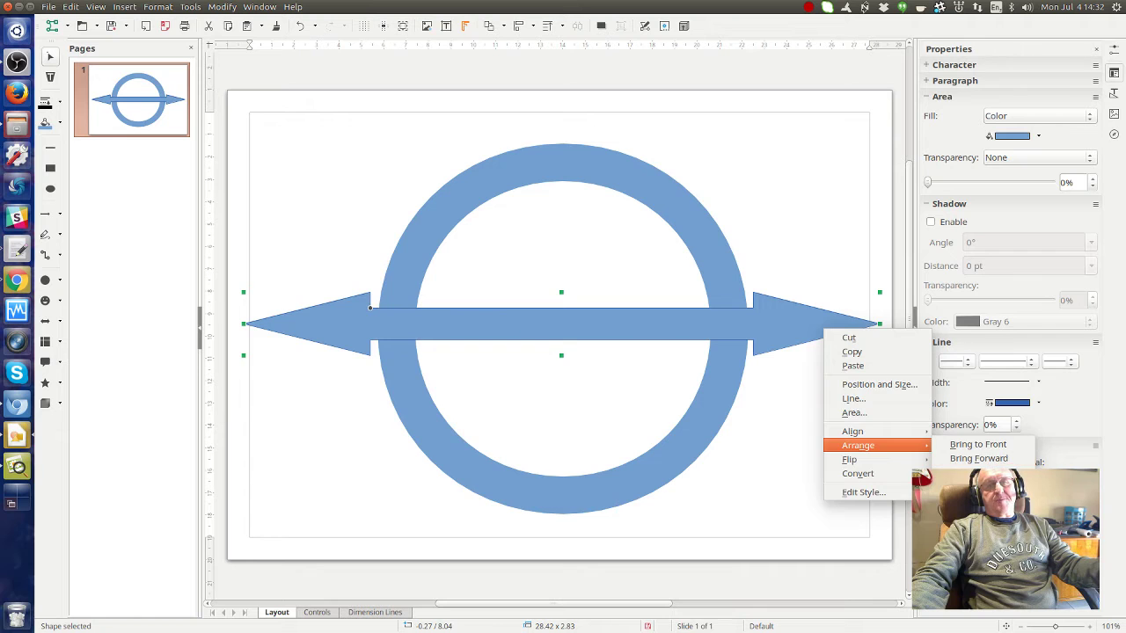
click(976, 487)
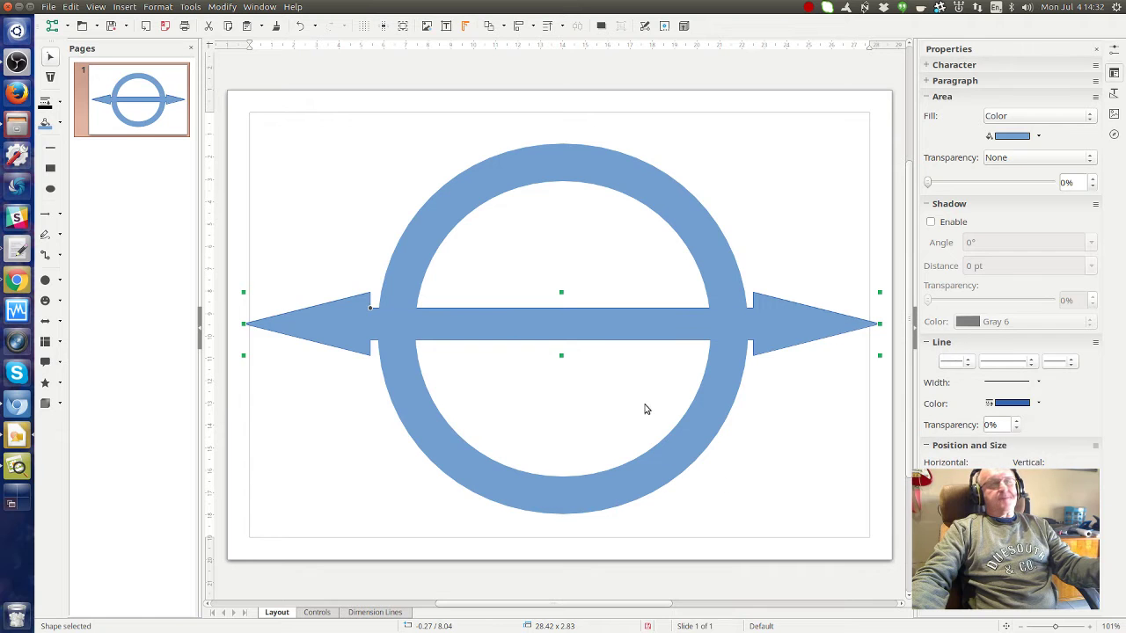
click(1023, 139)
click(1011, 206)
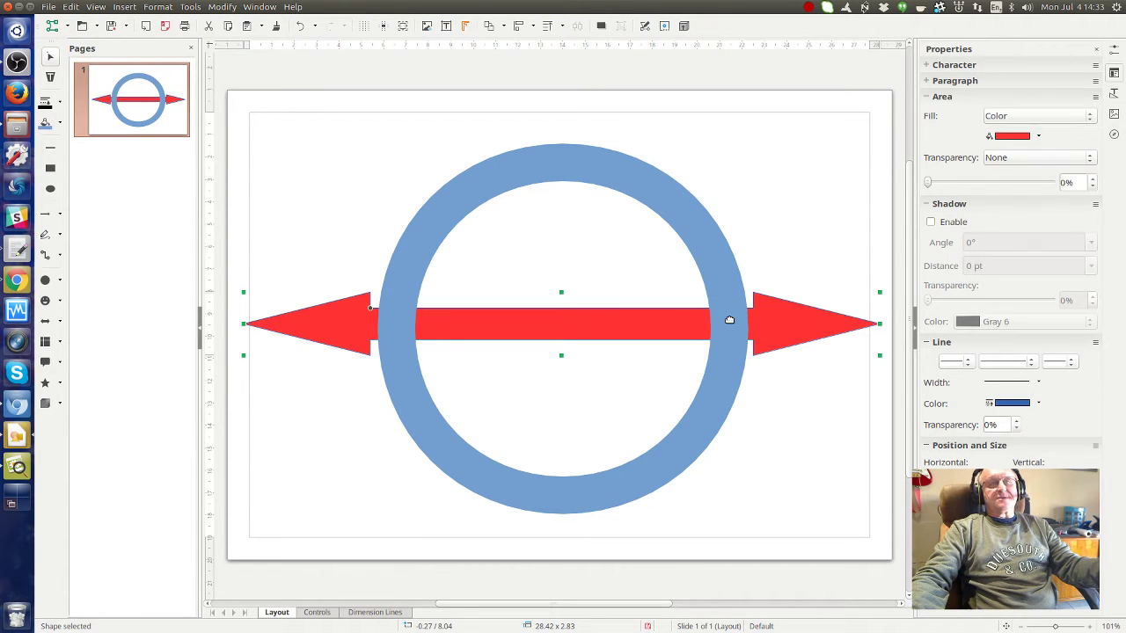
drag(752, 327, 774, 292)
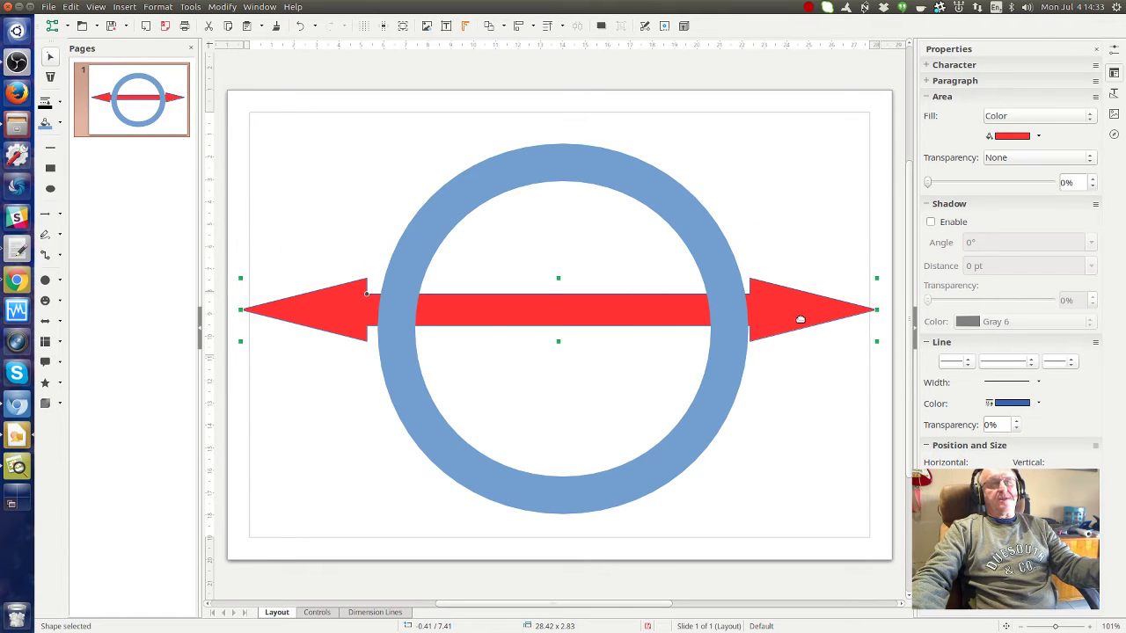
key(Delete)
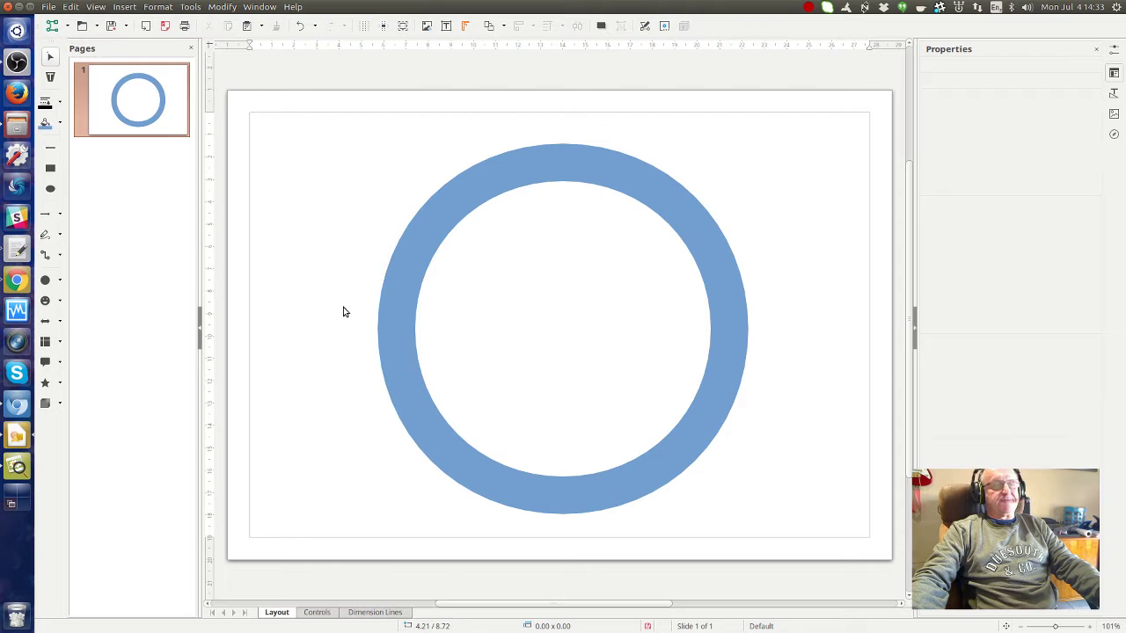
Draw a wide rectangle across the middle of the ring, nudge it, and select all shapes
click(59, 279)
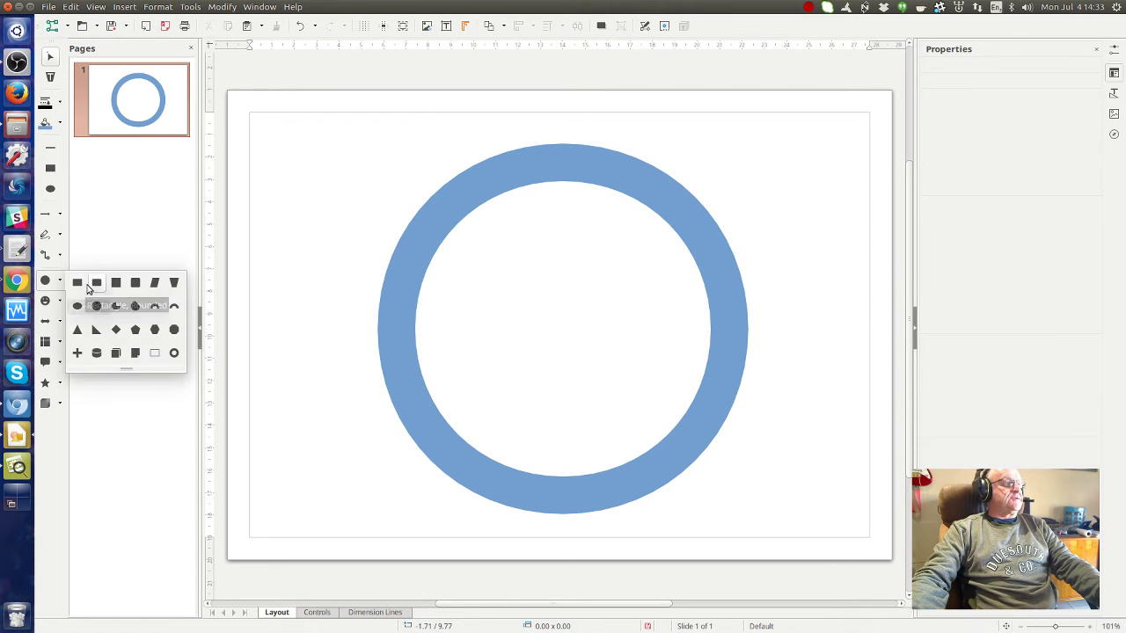
click(77, 282)
mouse_move(325, 280)
mouse_down()
mouse_move(796, 365)
mouse_move(777, 340)
mouse_move(784, 353)
mouse_up()
mouse_move(576, 320)
mouse_down()
mouse_move(580, 329)
mouse_move(588, 319)
mouse_move(584, 330)
mouse_up()
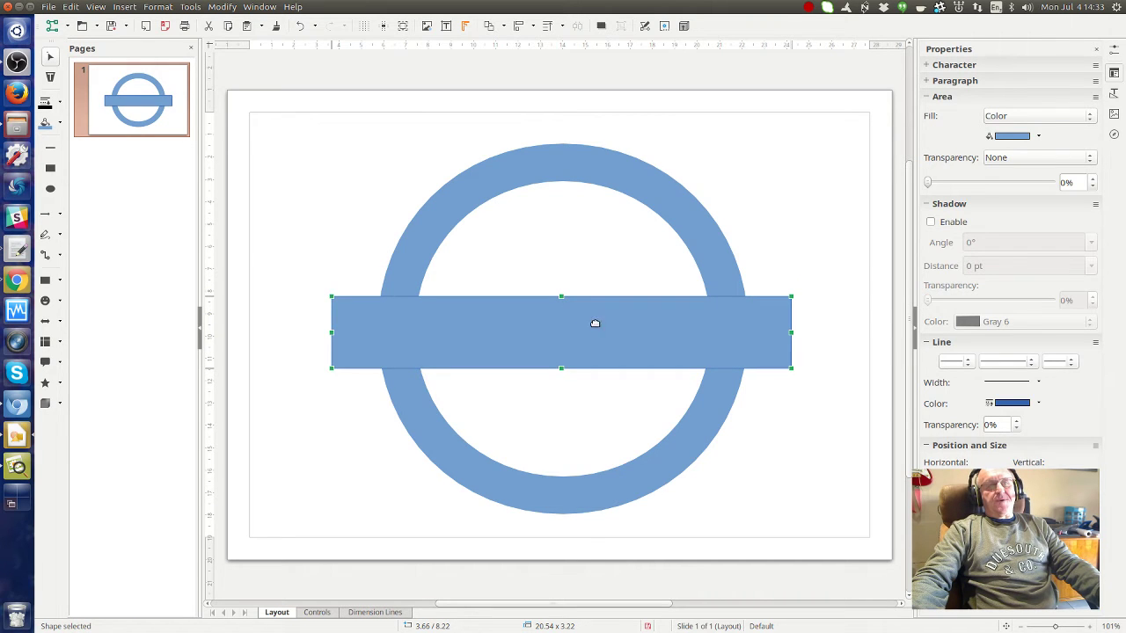
key(ctrl+a)
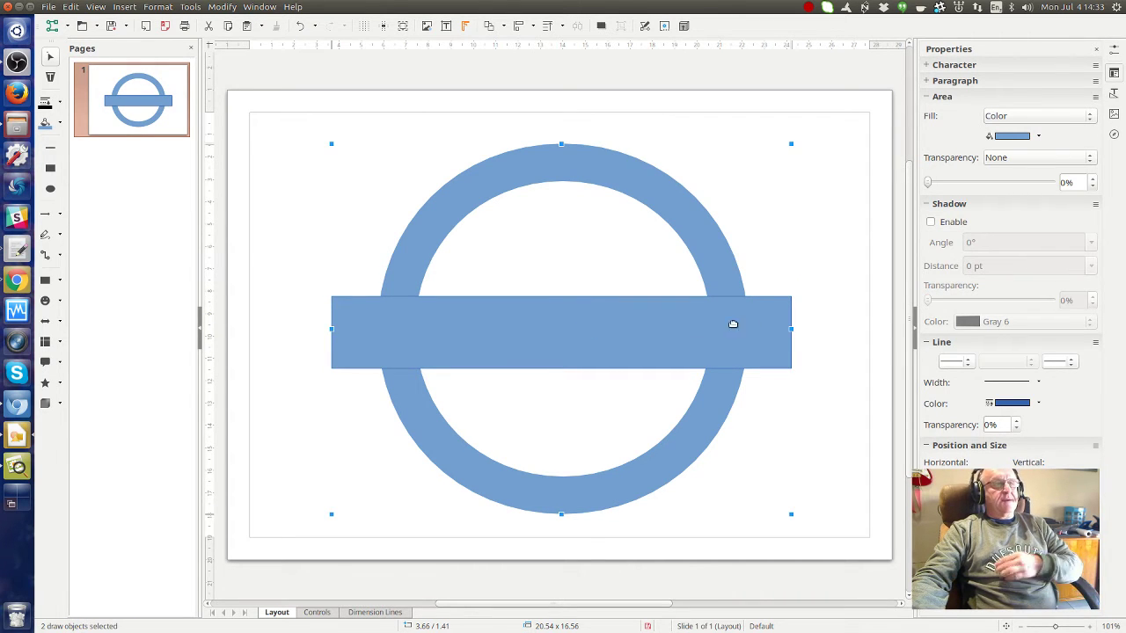
Ctrl-drag a copy of the horizontal rectangle down to the page's bottom edge
click(782, 247)
click(767, 326)
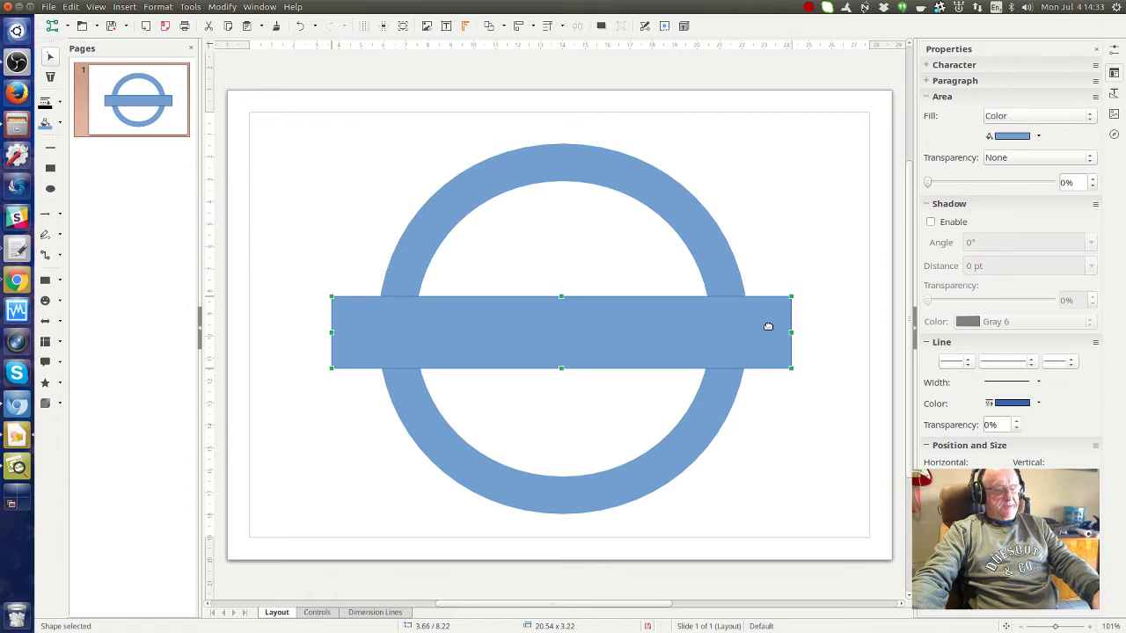
drag(767, 326, 653, 556)
click(778, 383)
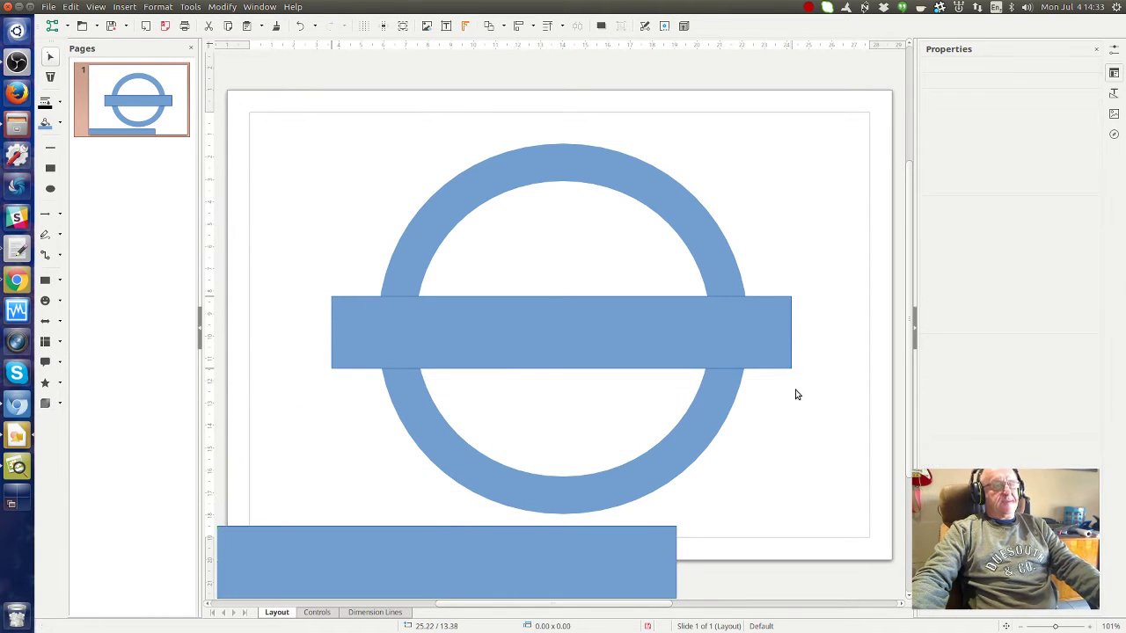
Set the outline to none on both the middle and bottom rectangles
click(727, 318)
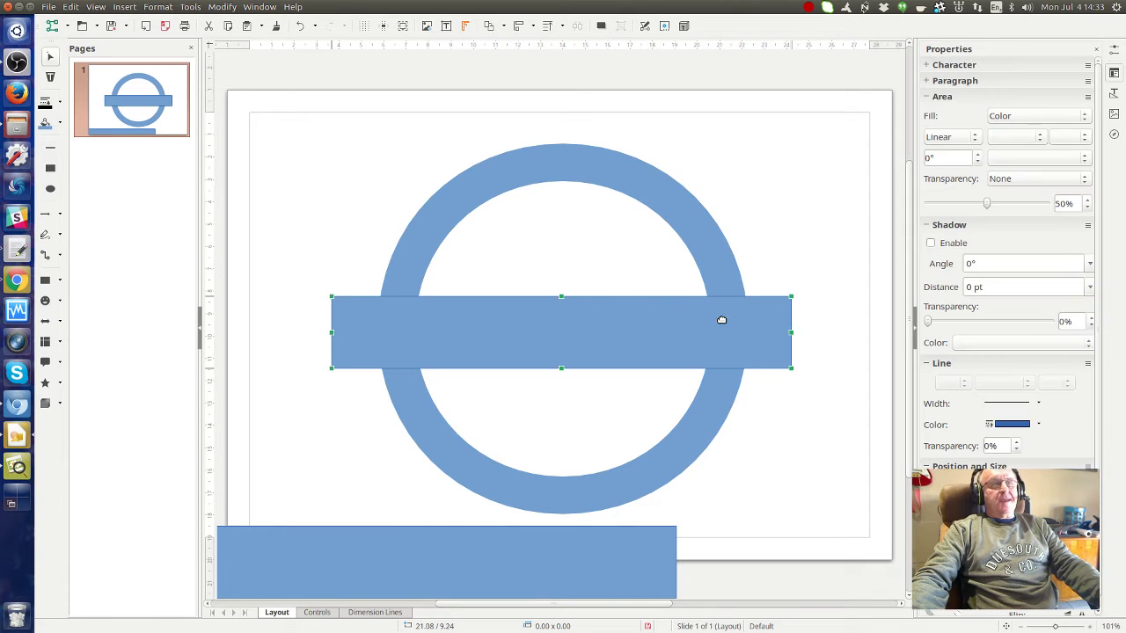
click(1021, 363)
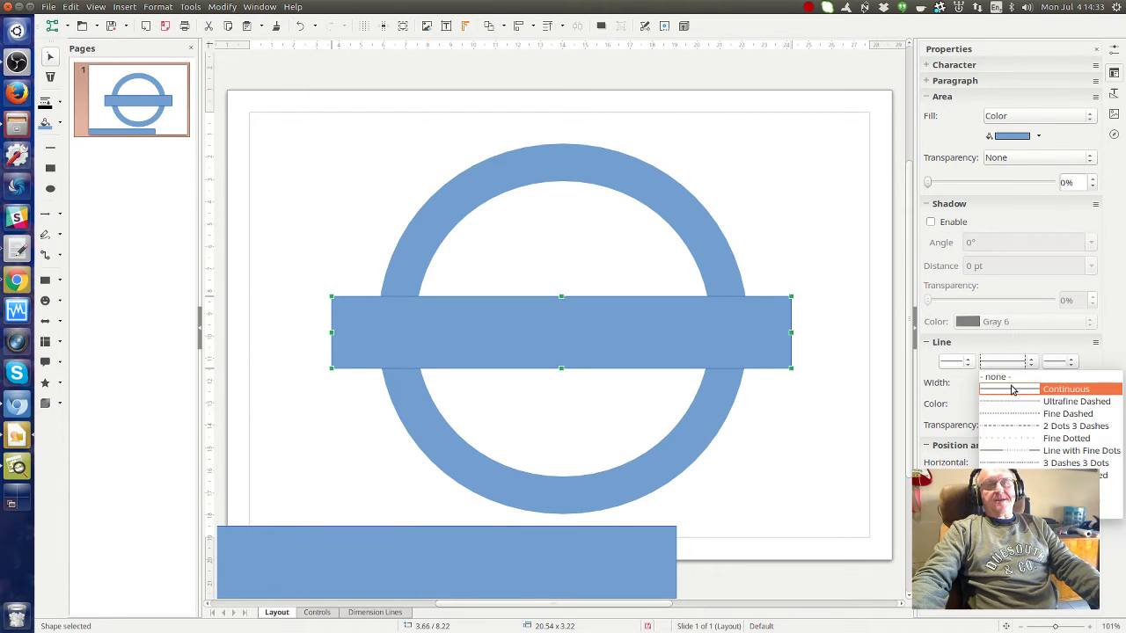
click(1007, 378)
click(674, 546)
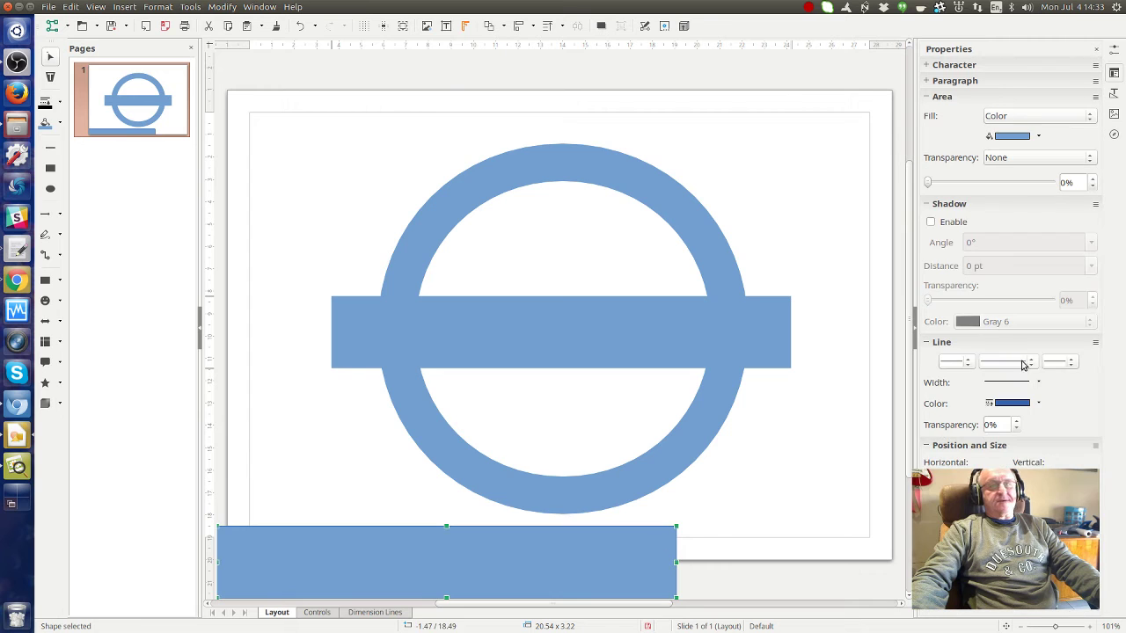
click(1005, 368)
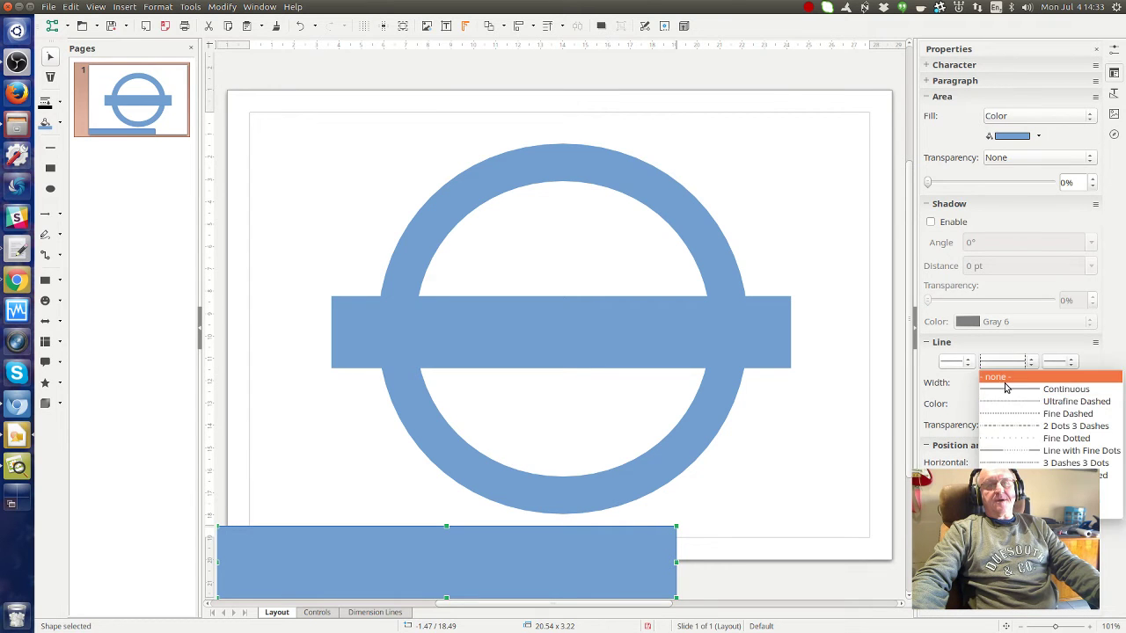
click(1009, 387)
click(809, 440)
Select the bar with the ring and apply Align > Center to centre it vertically
click(600, 337)
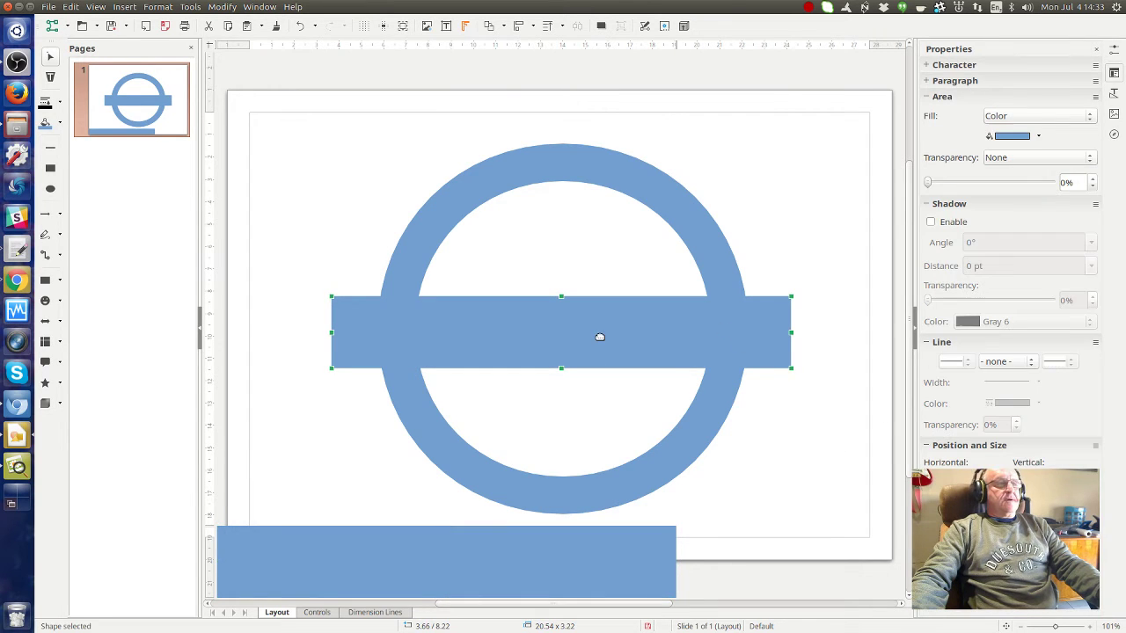
shift+click(684, 219)
right_click(682, 219)
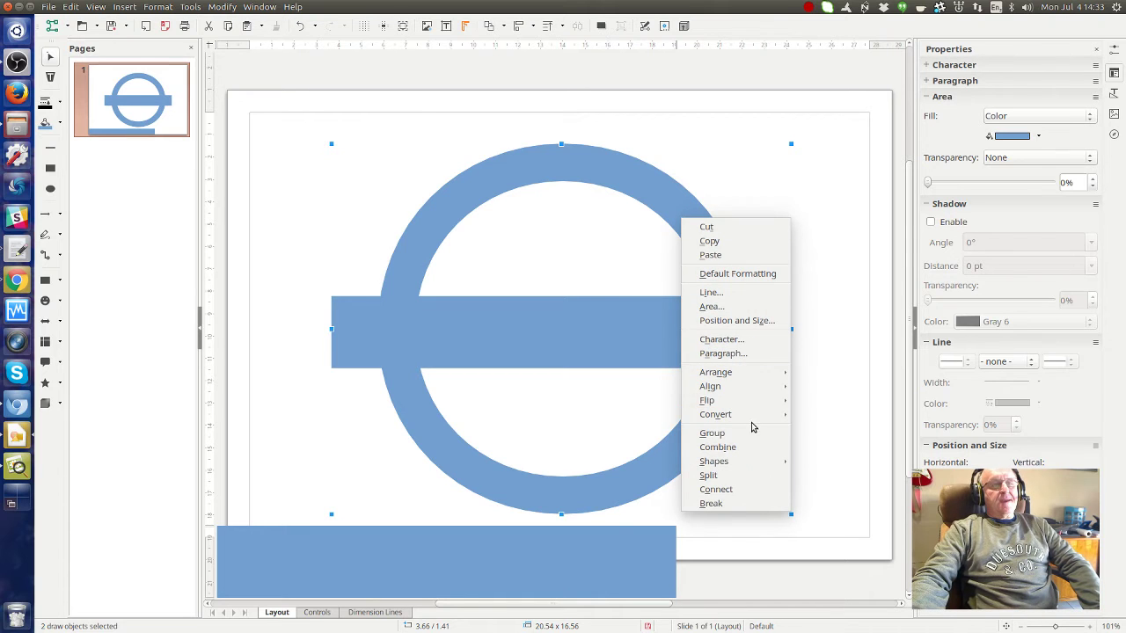
mouse_move(758, 391)
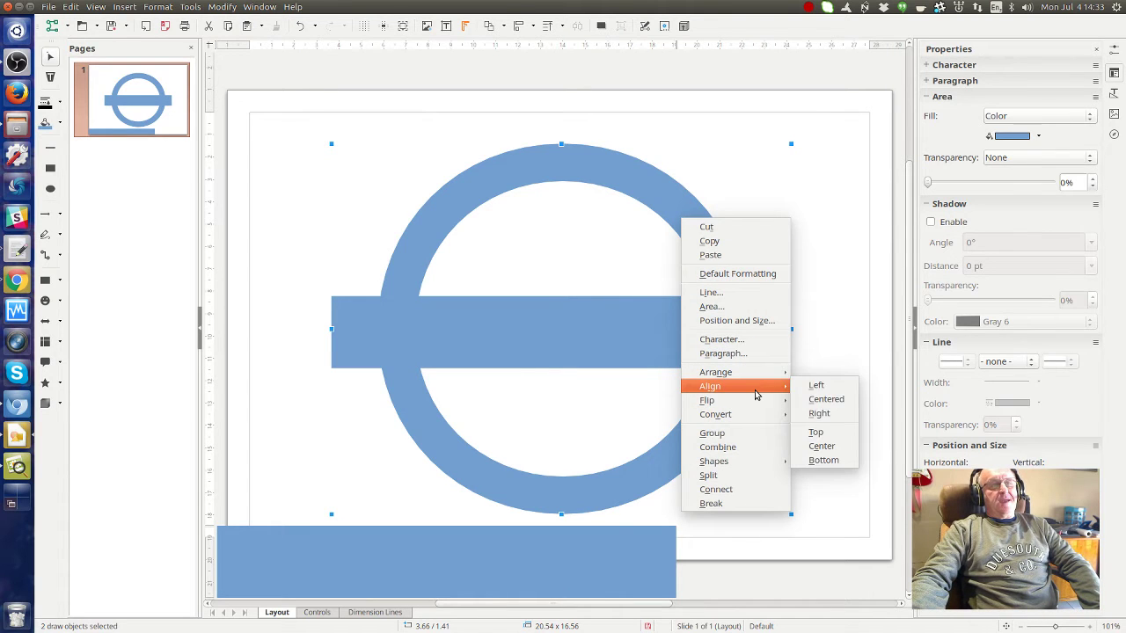
click(822, 446)
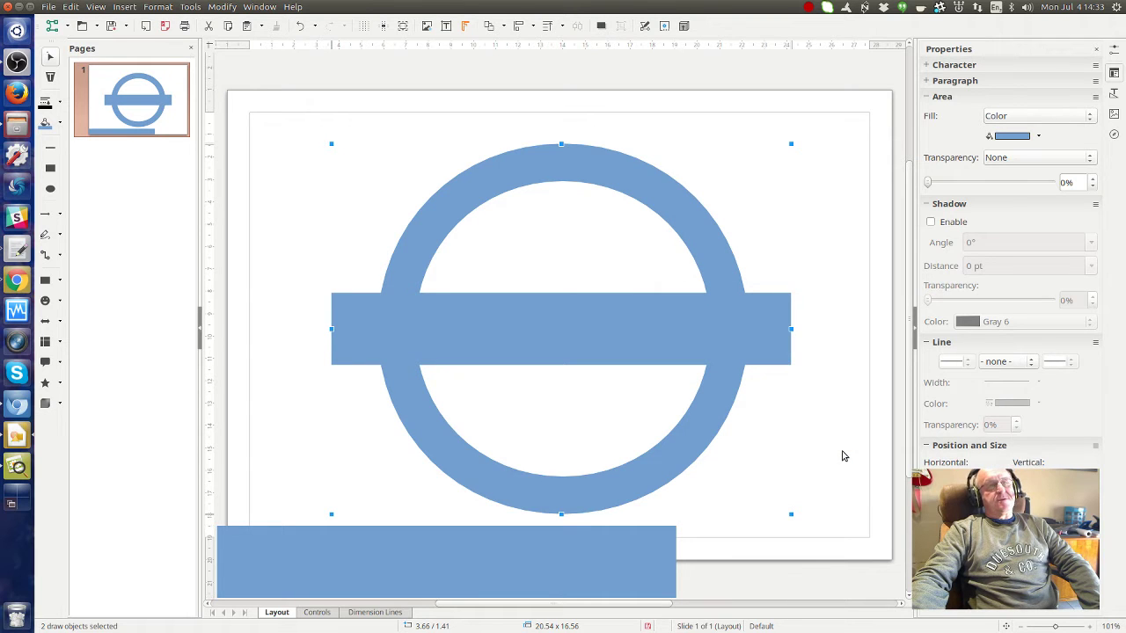
click(823, 371)
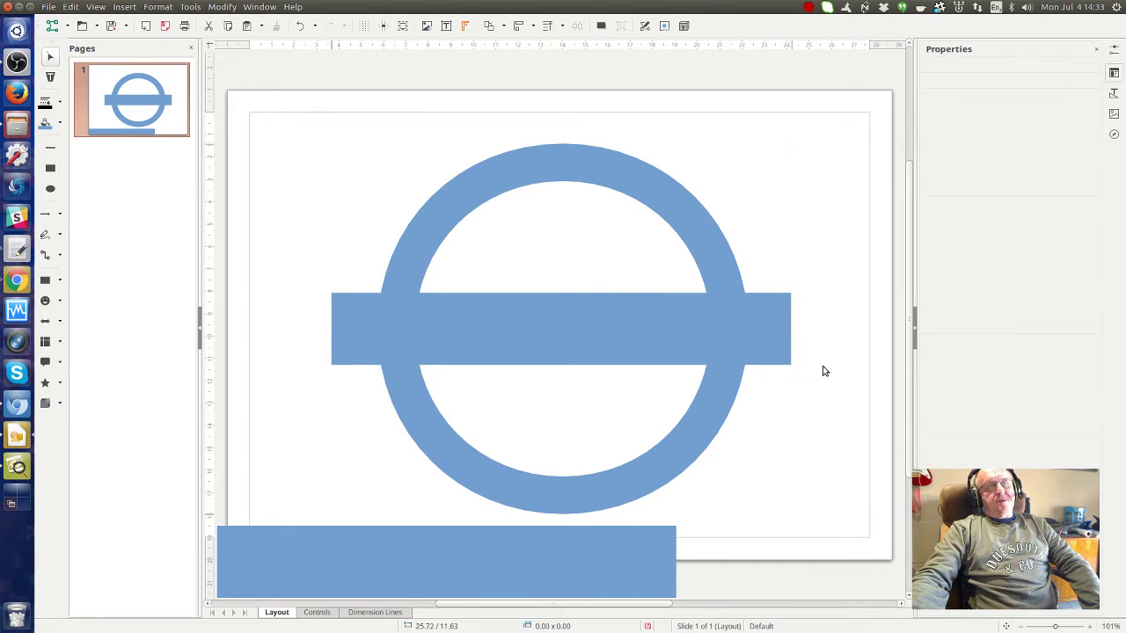
Fill the horizontal bar with pale yellow from the sidebar Fill Color palette
click(779, 329)
click(1015, 136)
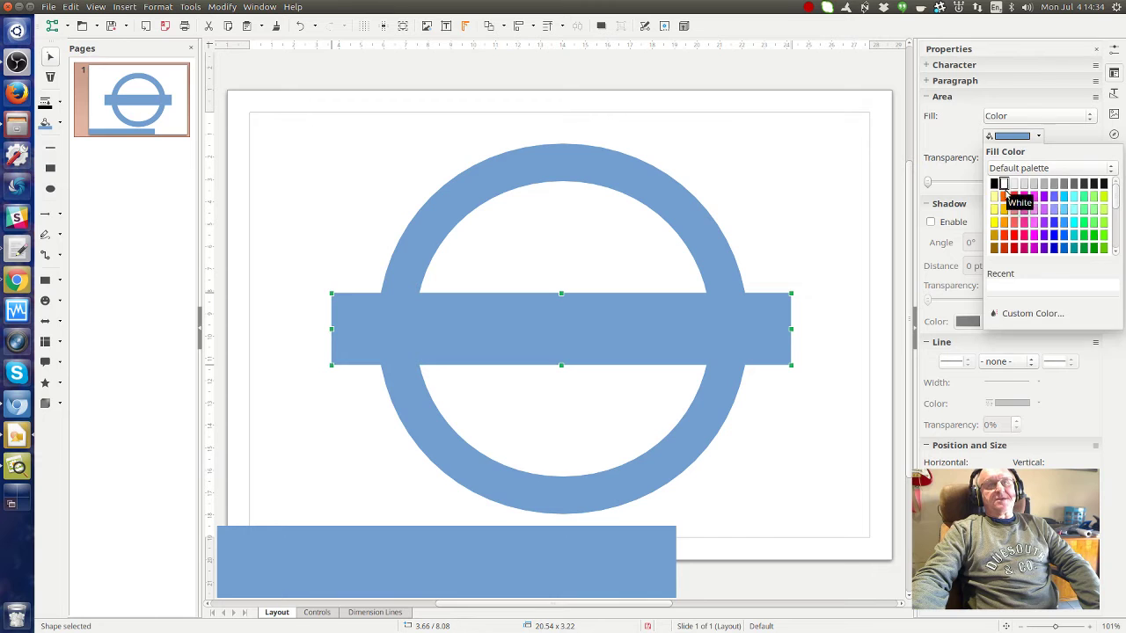
click(994, 208)
click(815, 221)
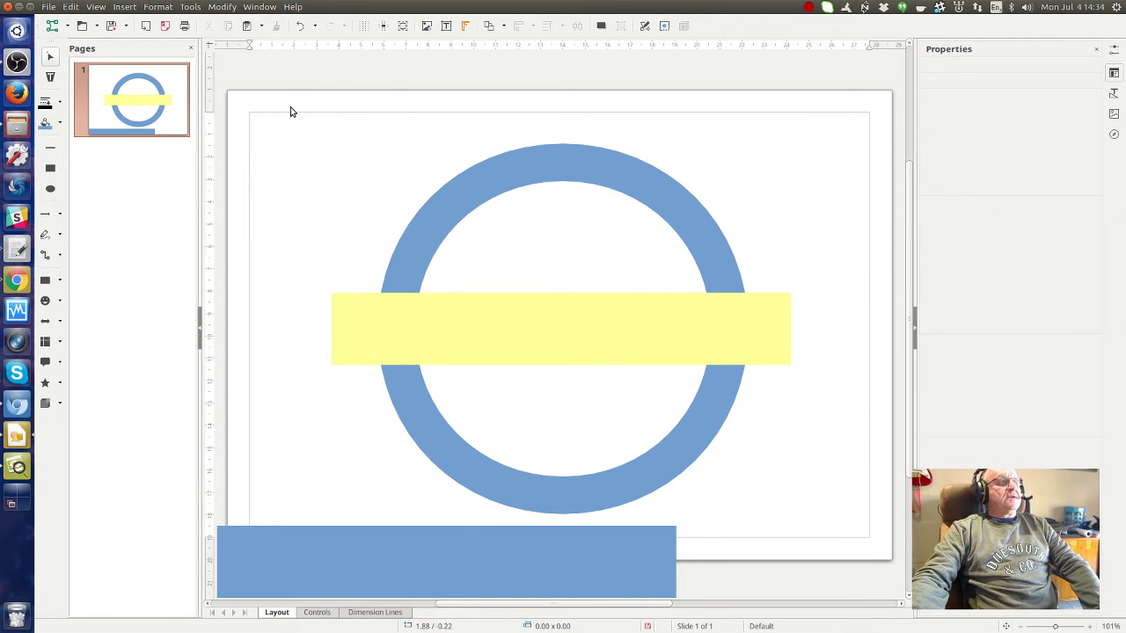
Move the bottom blue bar onto the ring and rotate it 90° to stand upright
drag(499, 568, 624, 453)
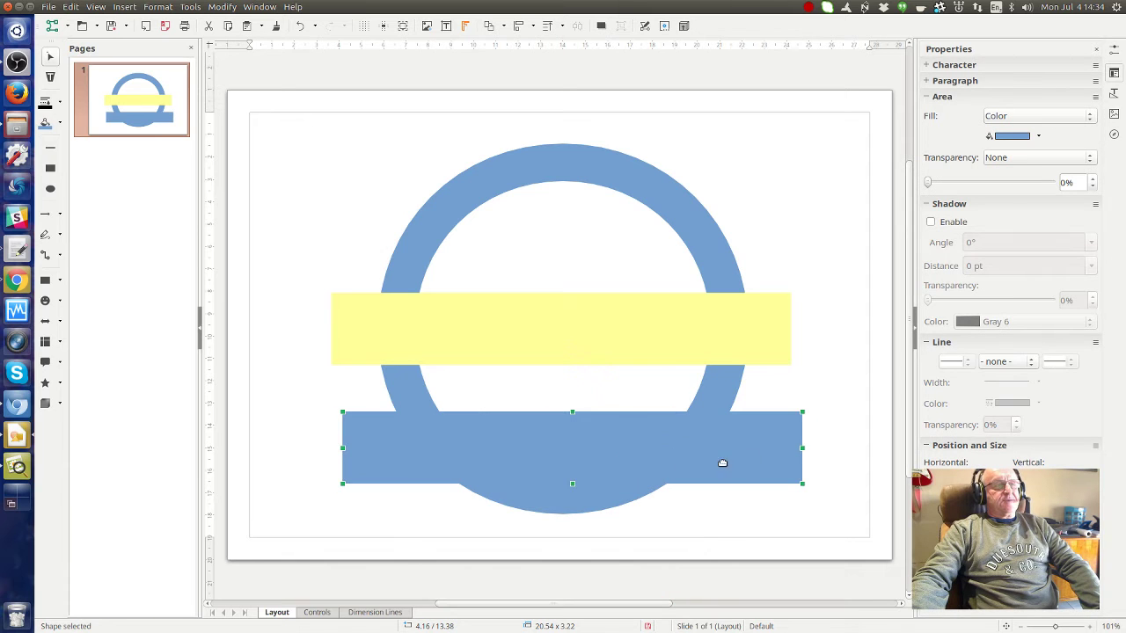
click(488, 27)
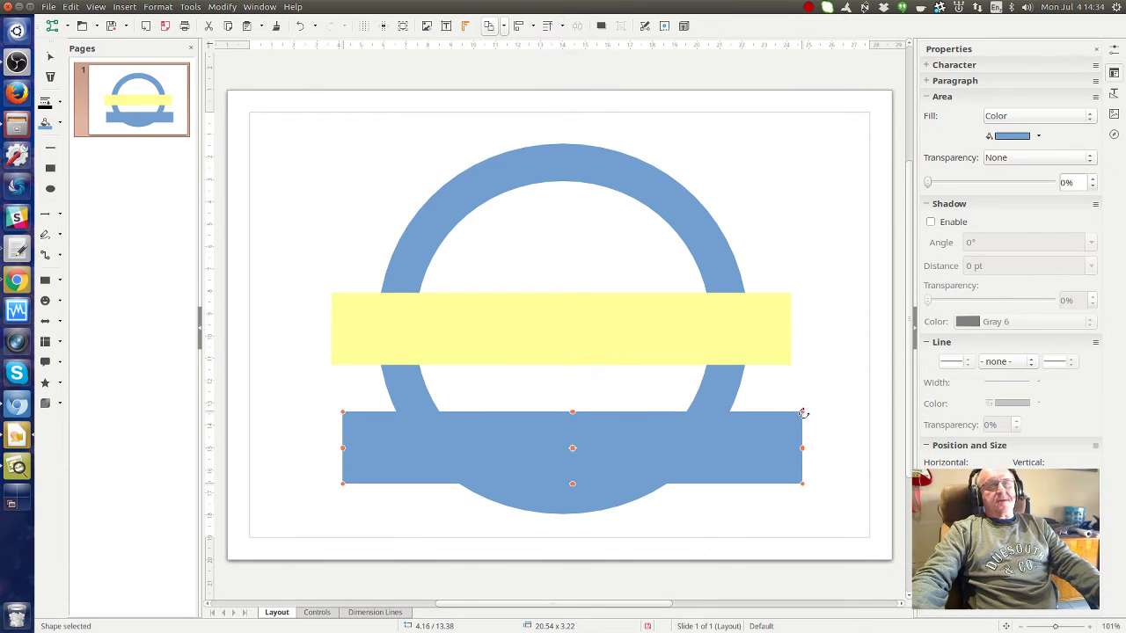
drag(803, 413, 550, 198)
drag(578, 392, 563, 262)
scroll(789, 253, up, 1)
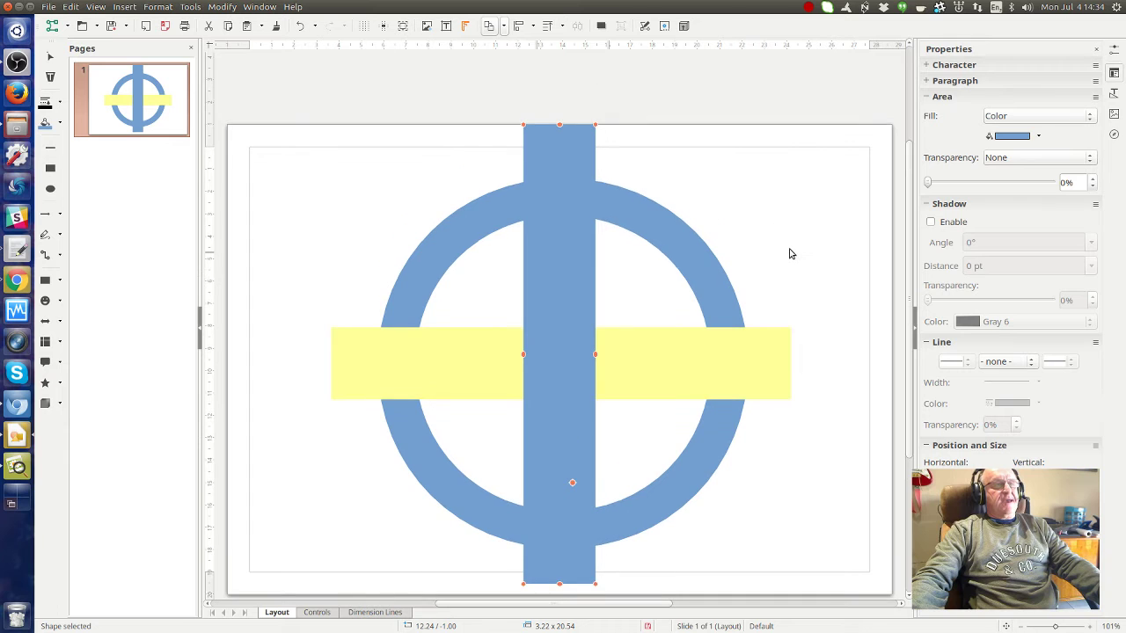
scroll(789, 254, down, 1)
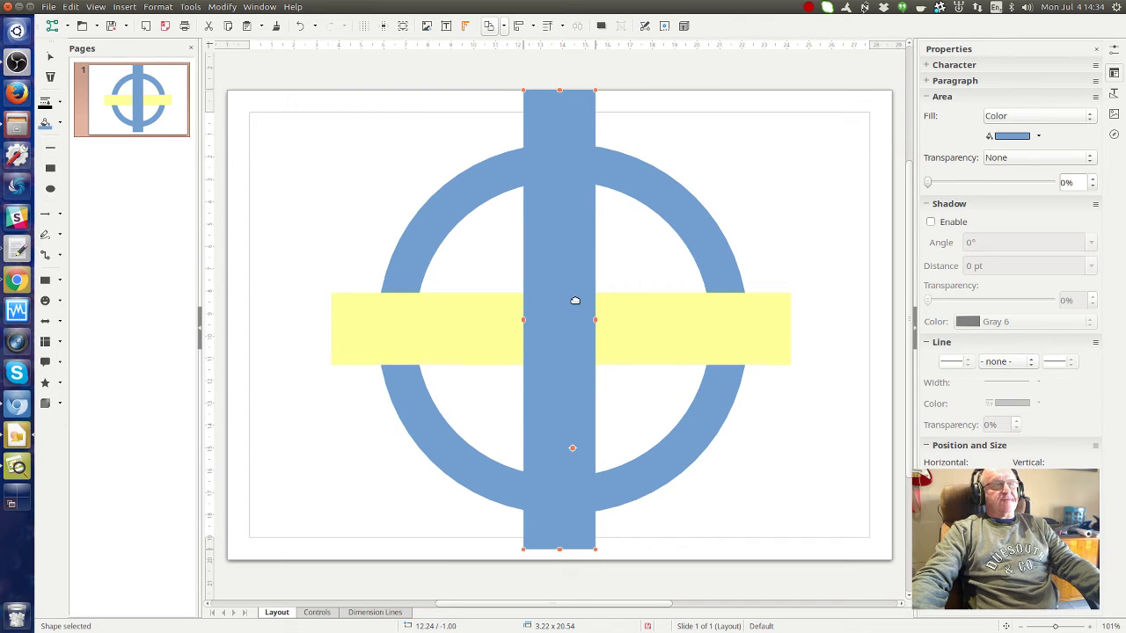
Select the ring and upright bar and apply Align > Centered to centre the bar horizontally
click(673, 181)
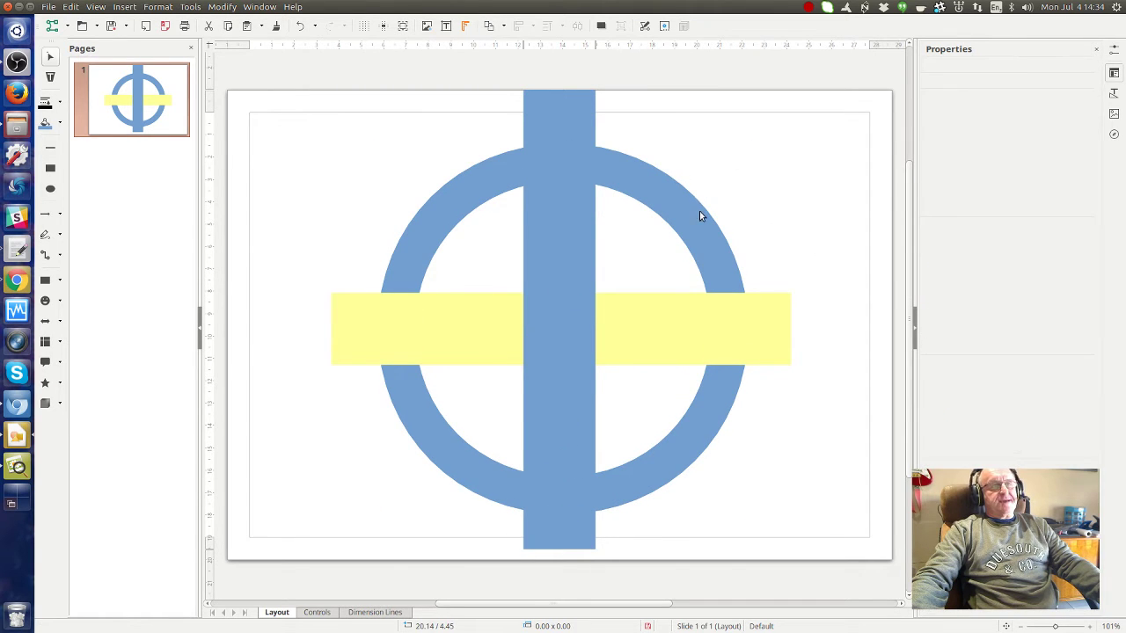
shift+click(557, 106)
right_click(558, 106)
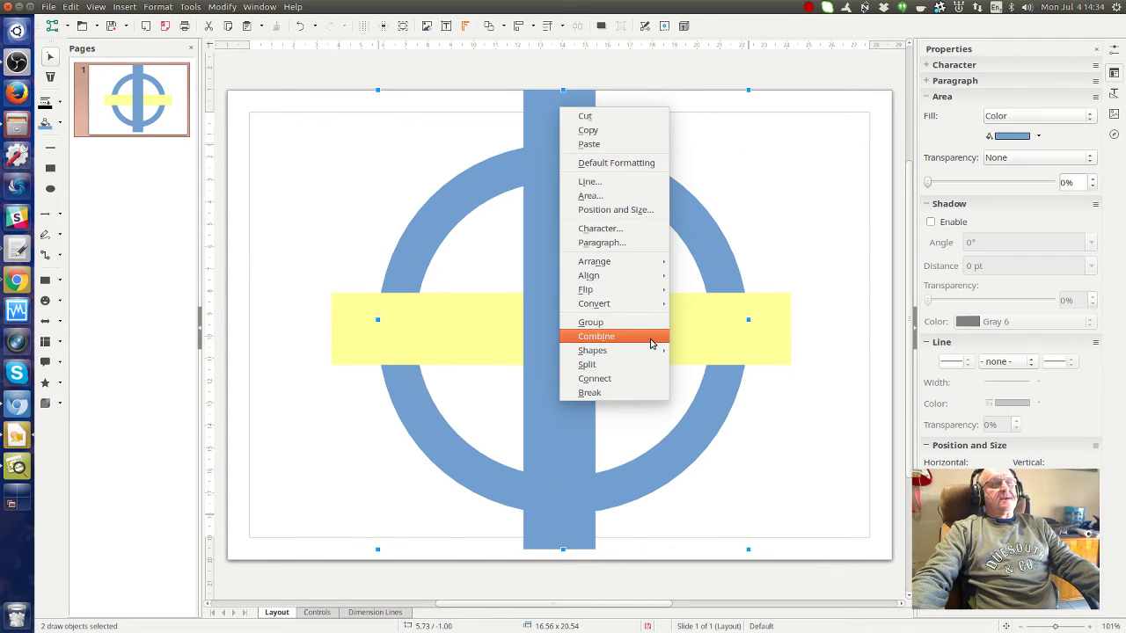
mouse_move(642, 278)
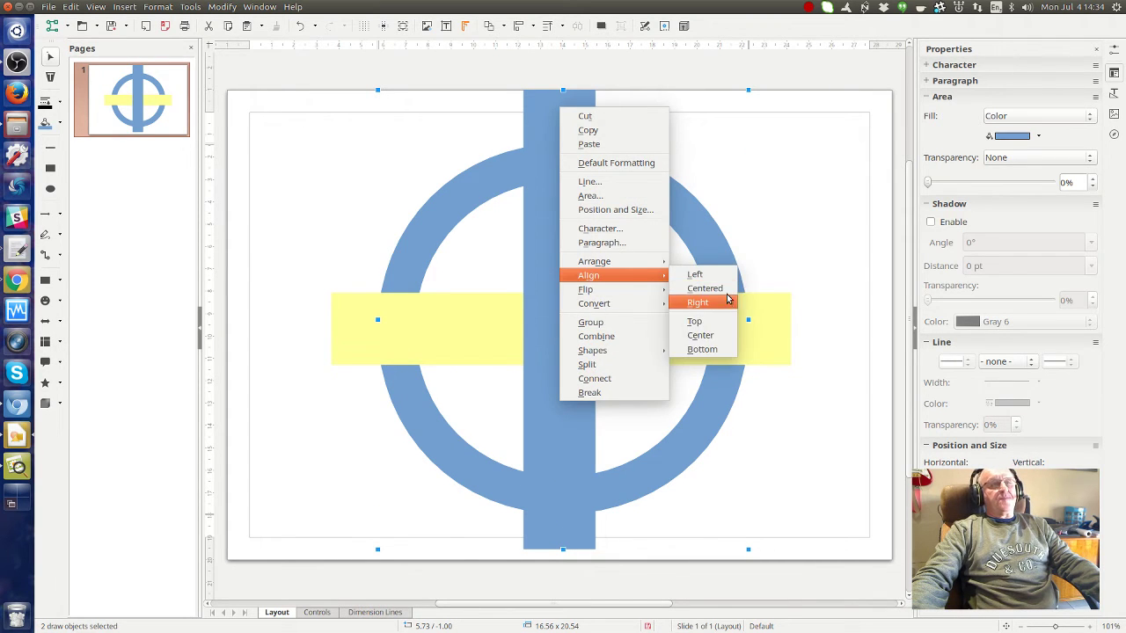
click(704, 288)
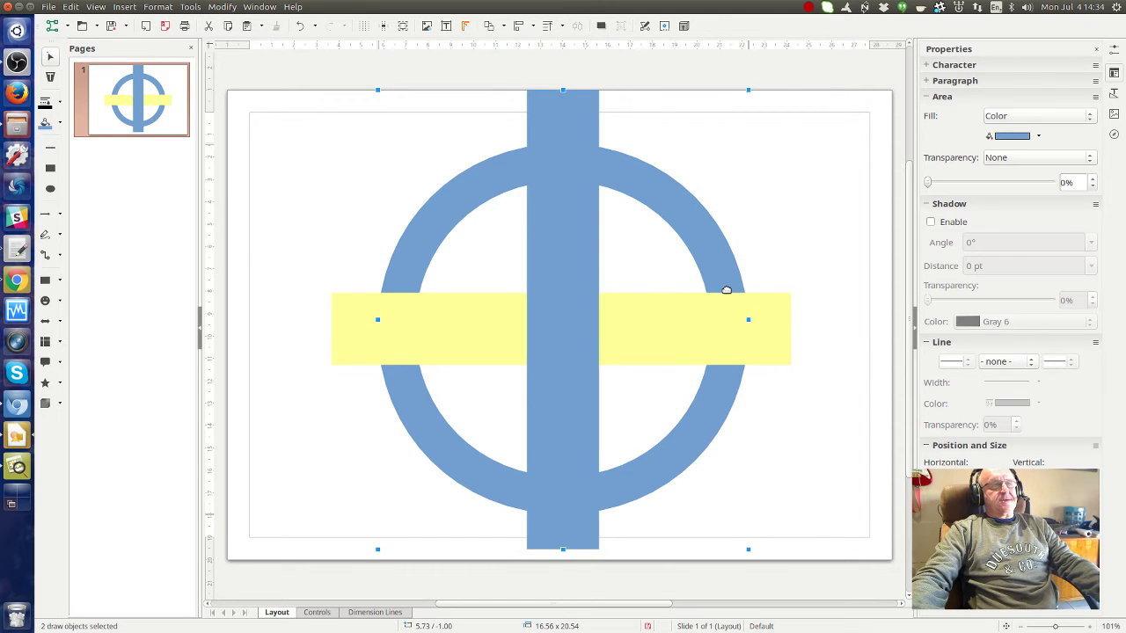
click(811, 247)
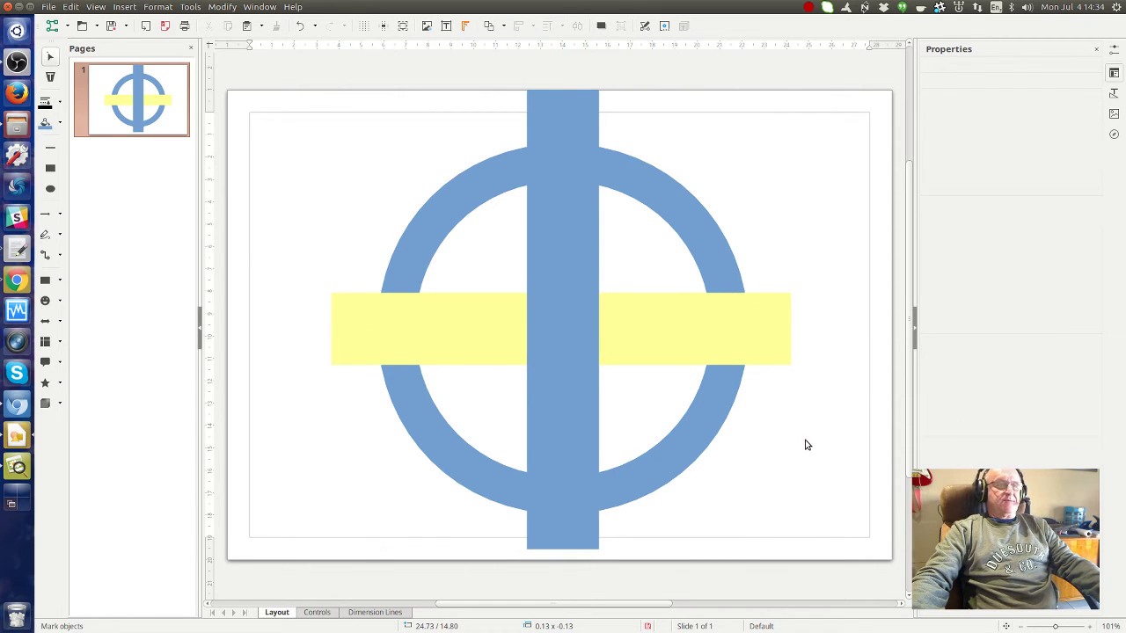
Fill the vertical bar orange
scroll(811, 448, down, 1)
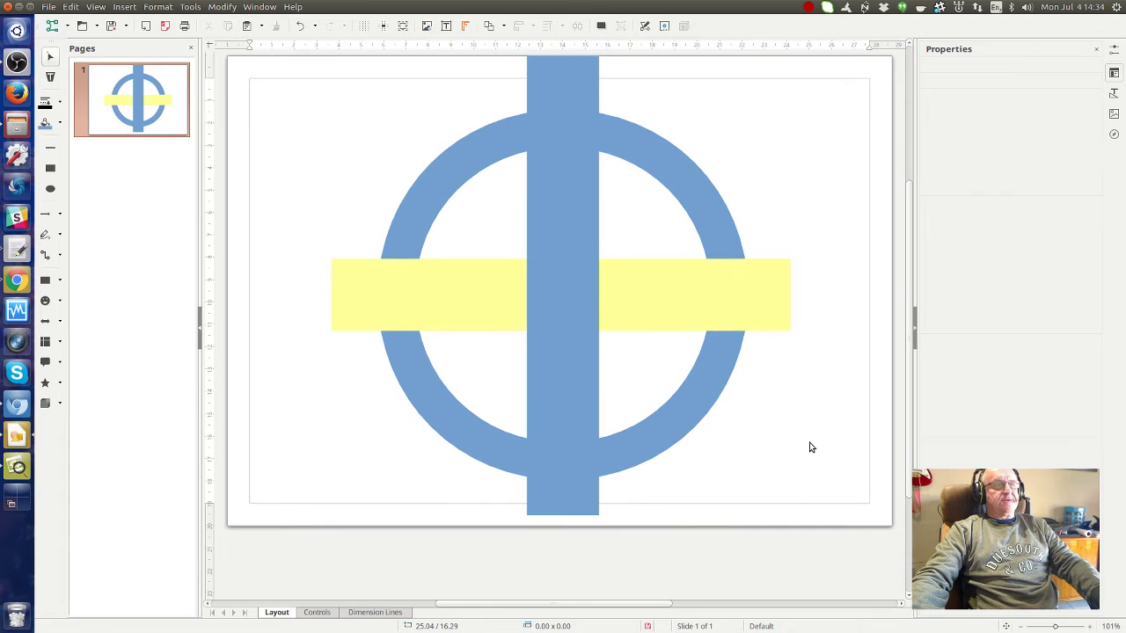
click(542, 350)
click(1011, 136)
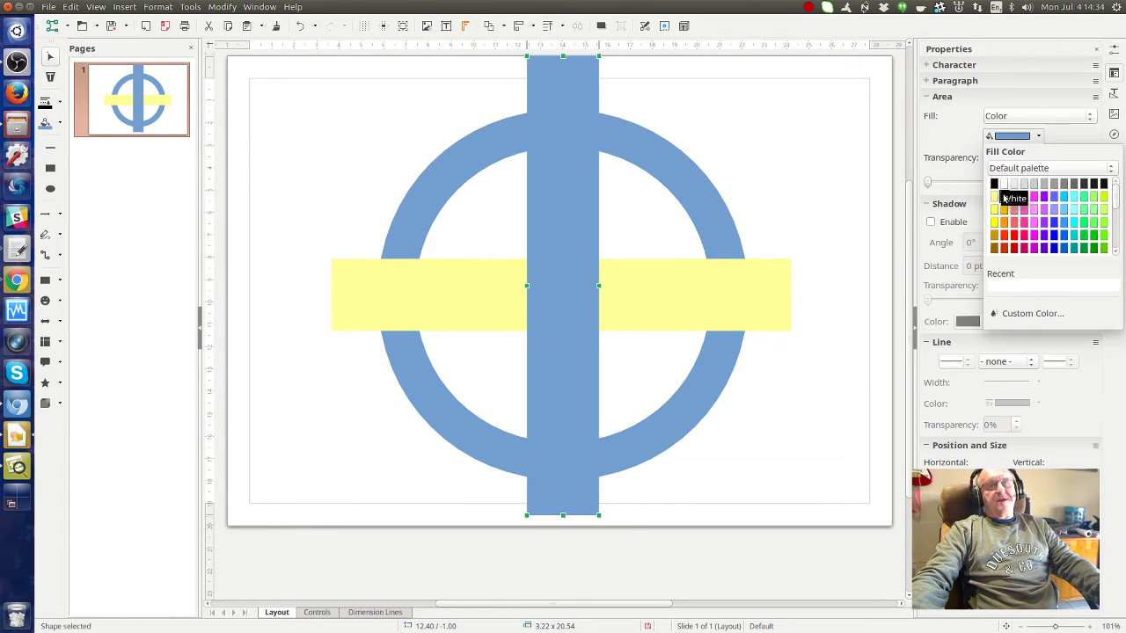
click(1008, 203)
click(831, 289)
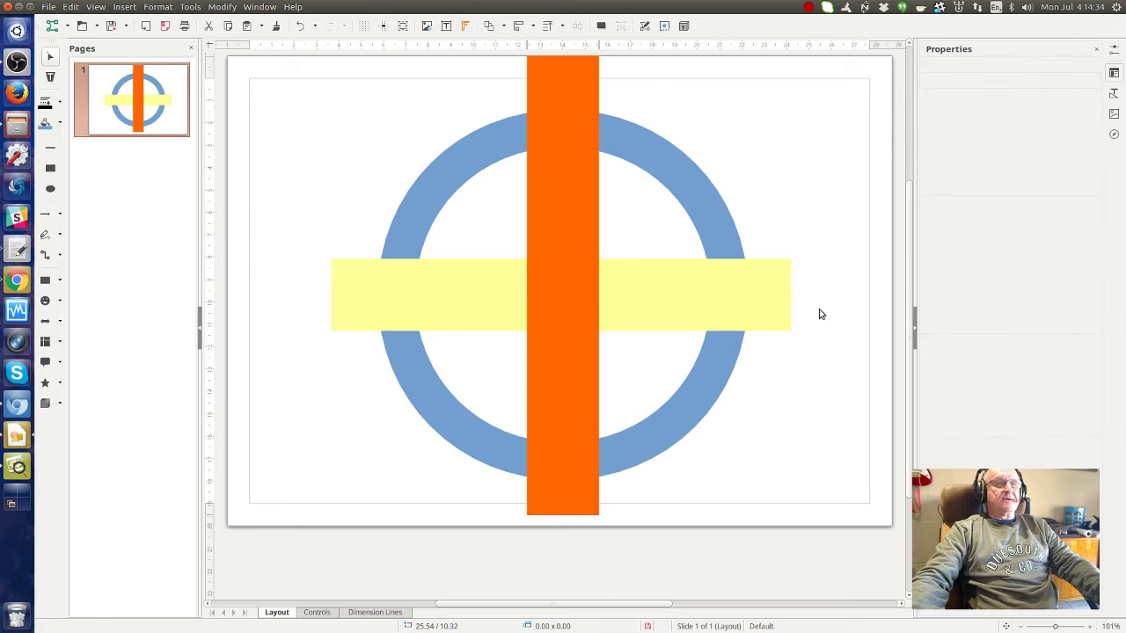
Subtract both bars from the ring with Shapes > Subtract, then move the four arcs up-left
key(ctrl+a)
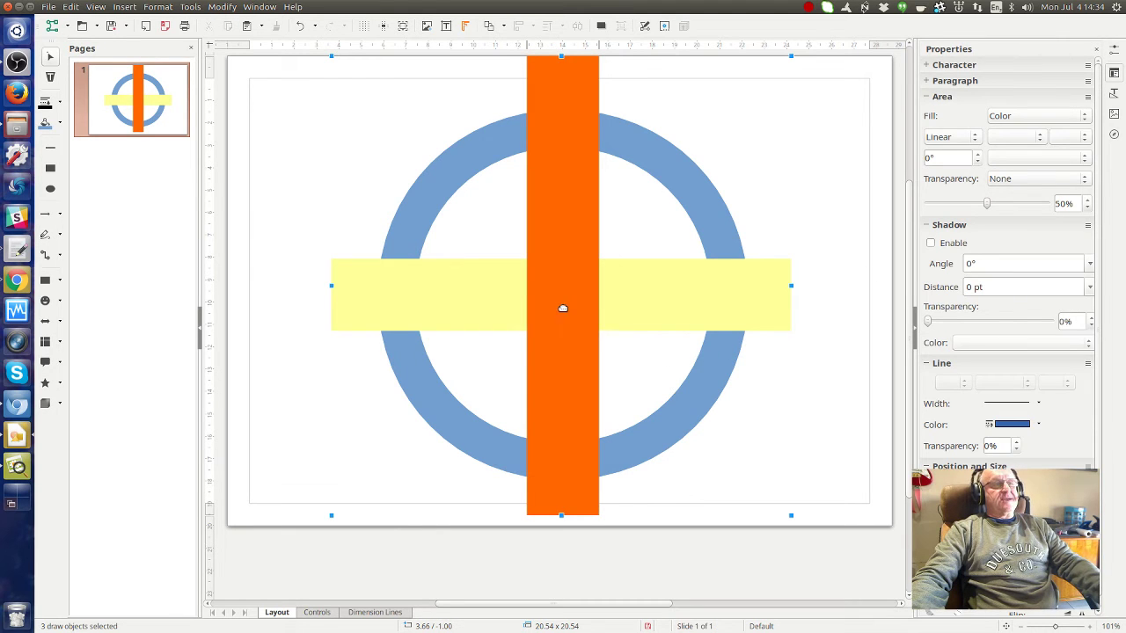
right_click(563, 308)
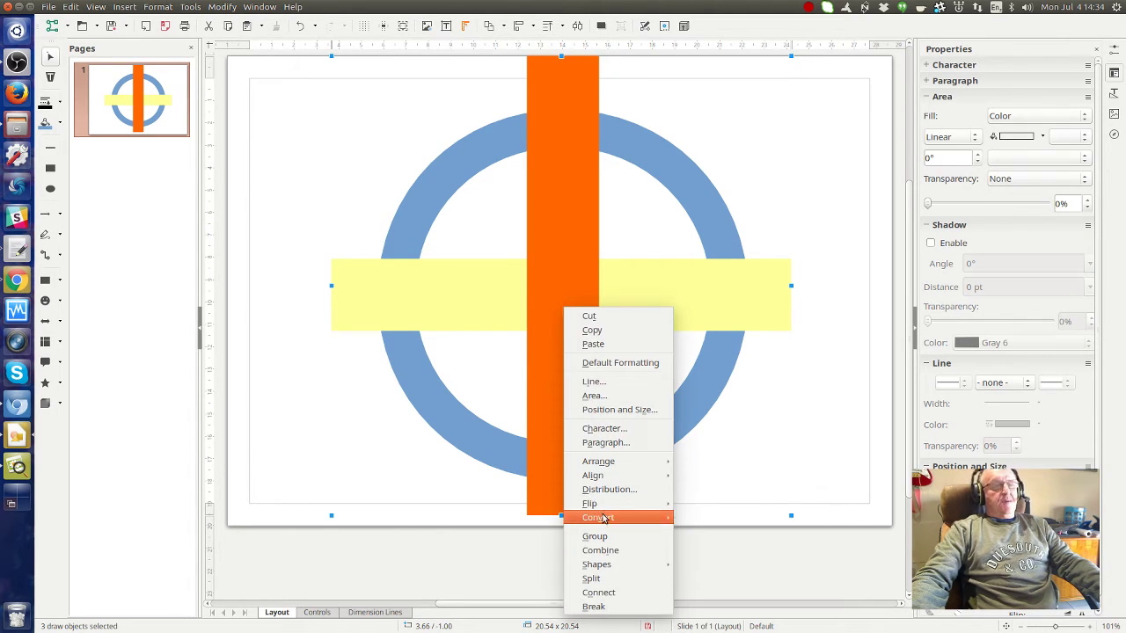
mouse_move(629, 564)
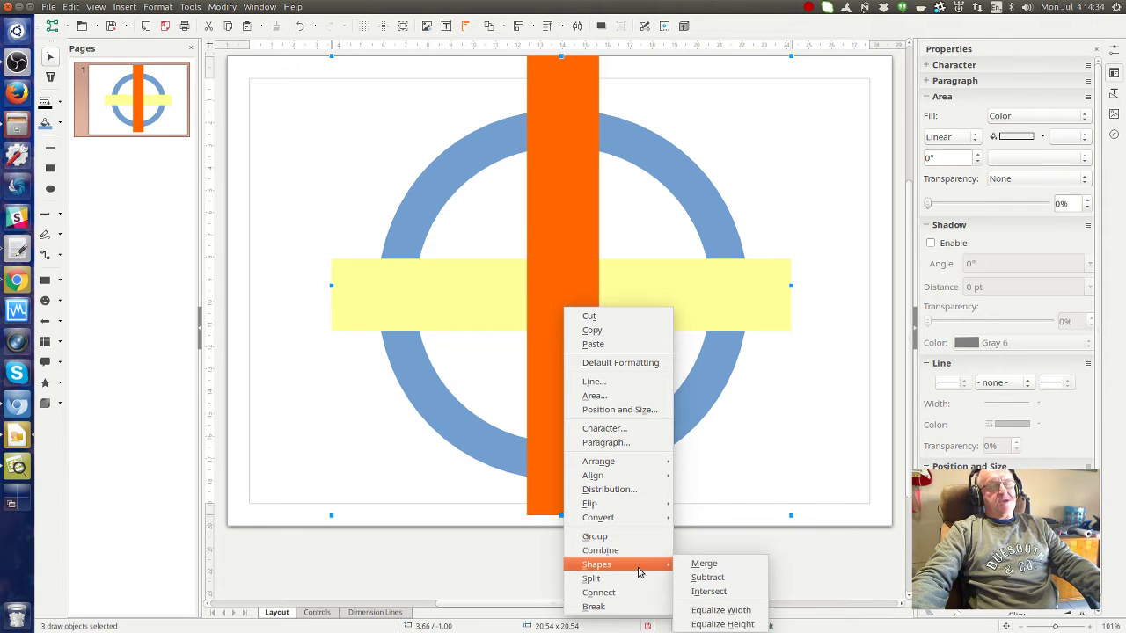
click(747, 577)
click(796, 458)
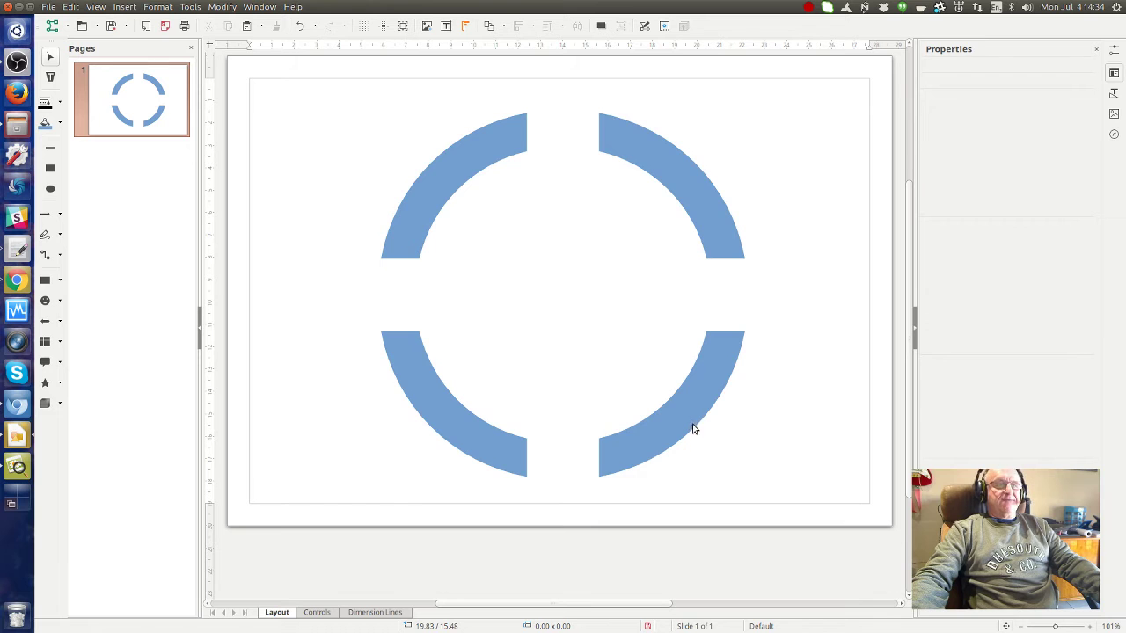
drag(692, 428, 641, 405)
Draw a small isosceles triangle with no outline and move it to the ring's left gap
click(800, 390)
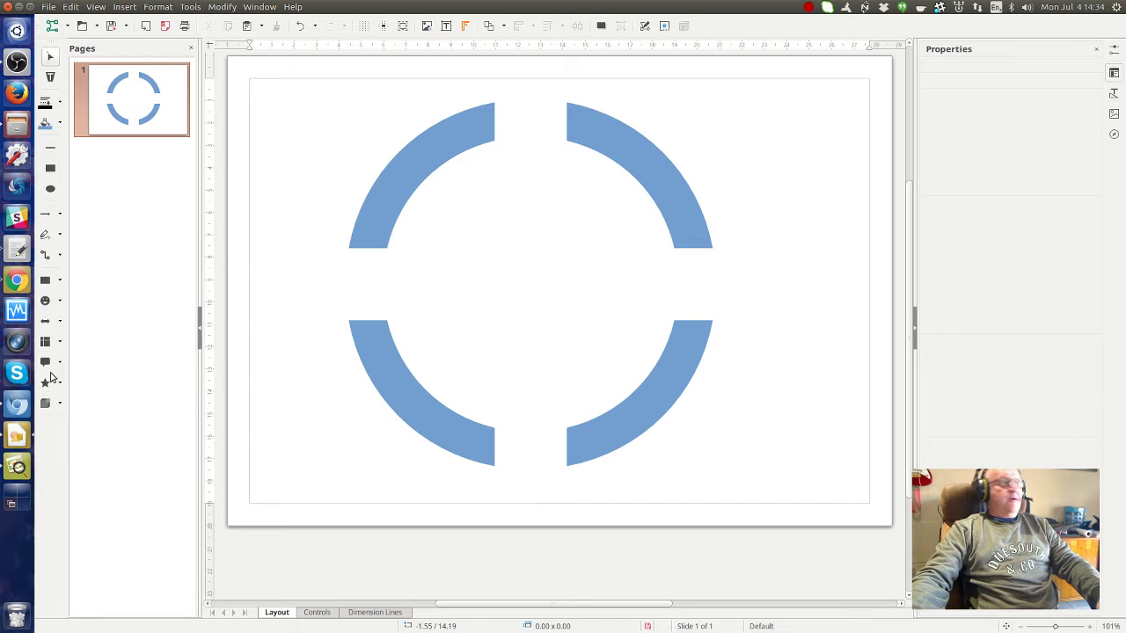
click(59, 279)
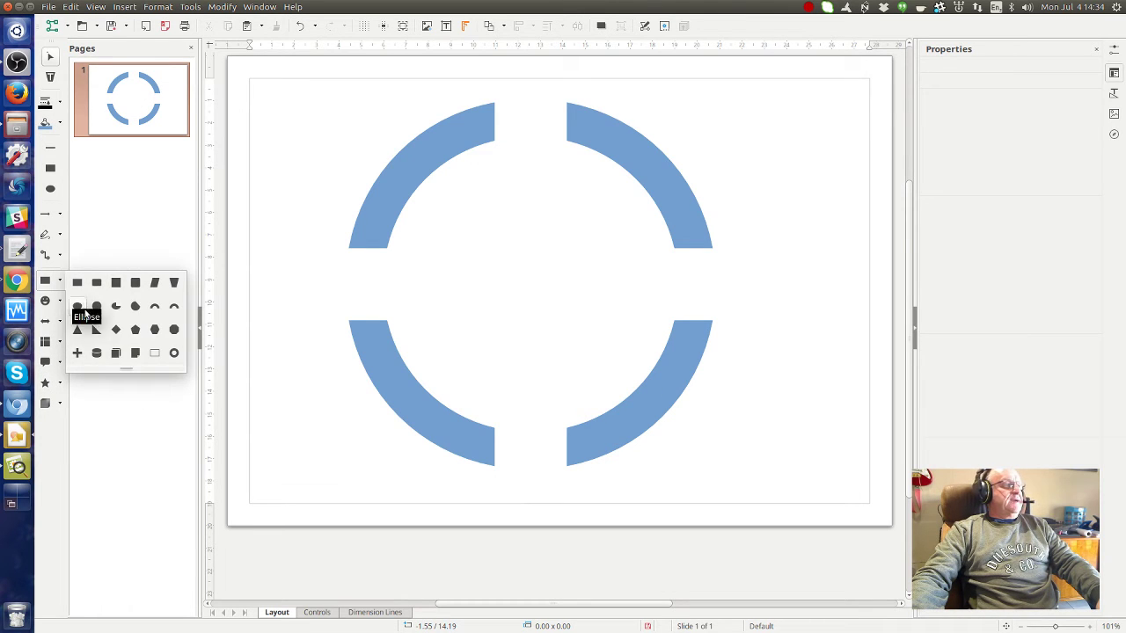
click(78, 331)
mouse_move(421, 289)
mouse_down()
mouse_move(497, 322)
mouse_move(492, 346)
mouse_move(487, 330)
mouse_up()
click(1008, 365)
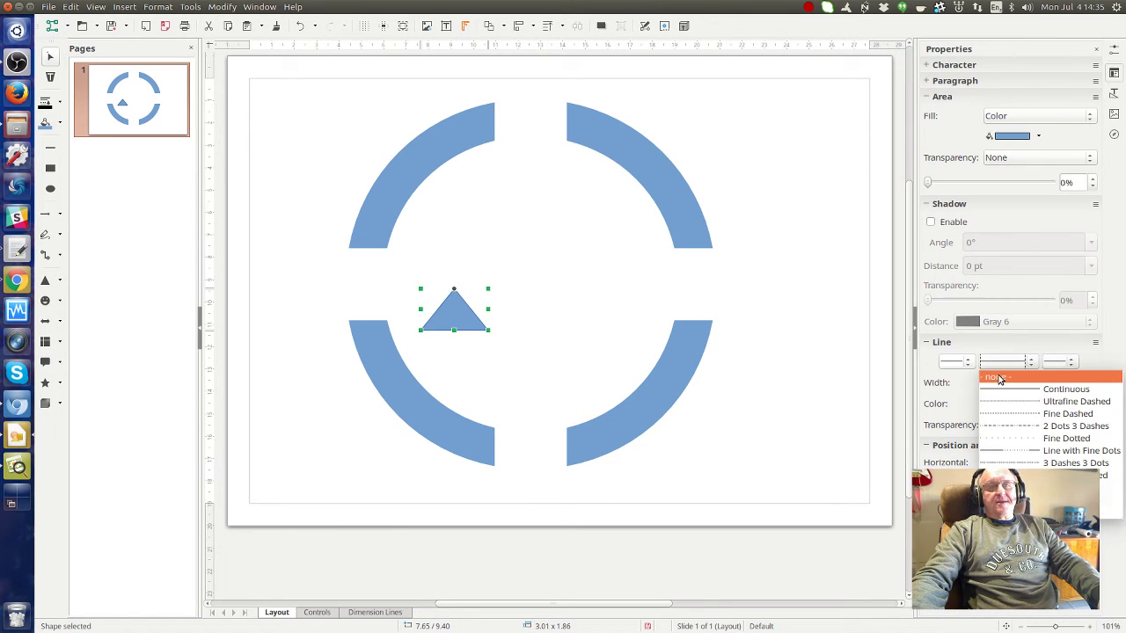
click(995, 380)
drag(454, 318, 364, 299)
Flip the triangle to point downward and place it on the upper-left arc's lower end
right_click(365, 298)
mouse_move(422, 431)
click(502, 441)
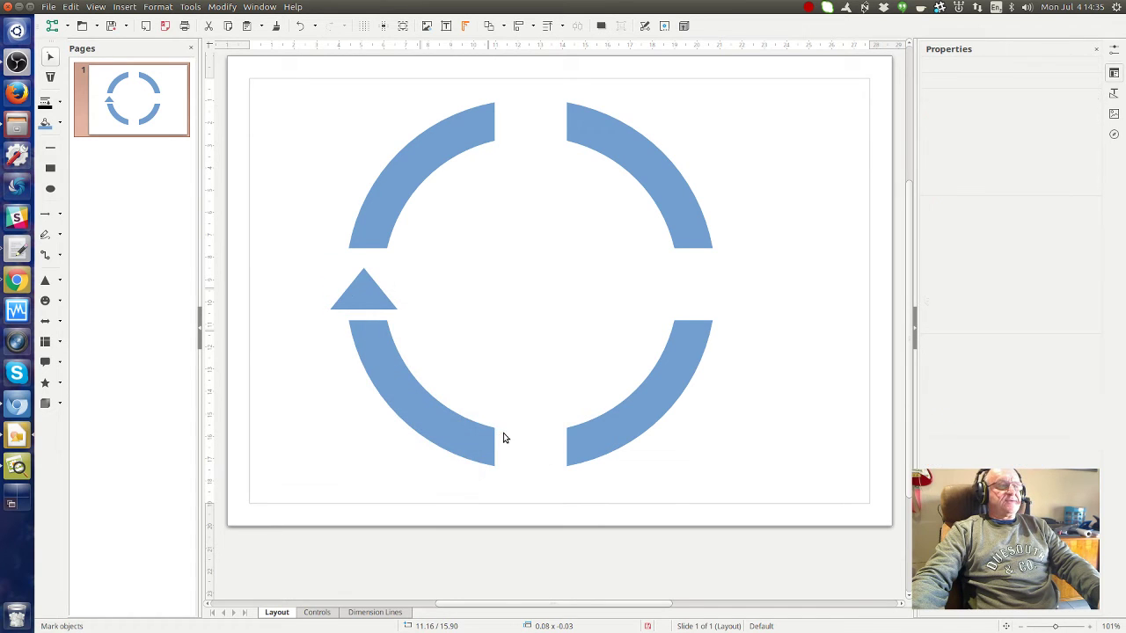
click(360, 303)
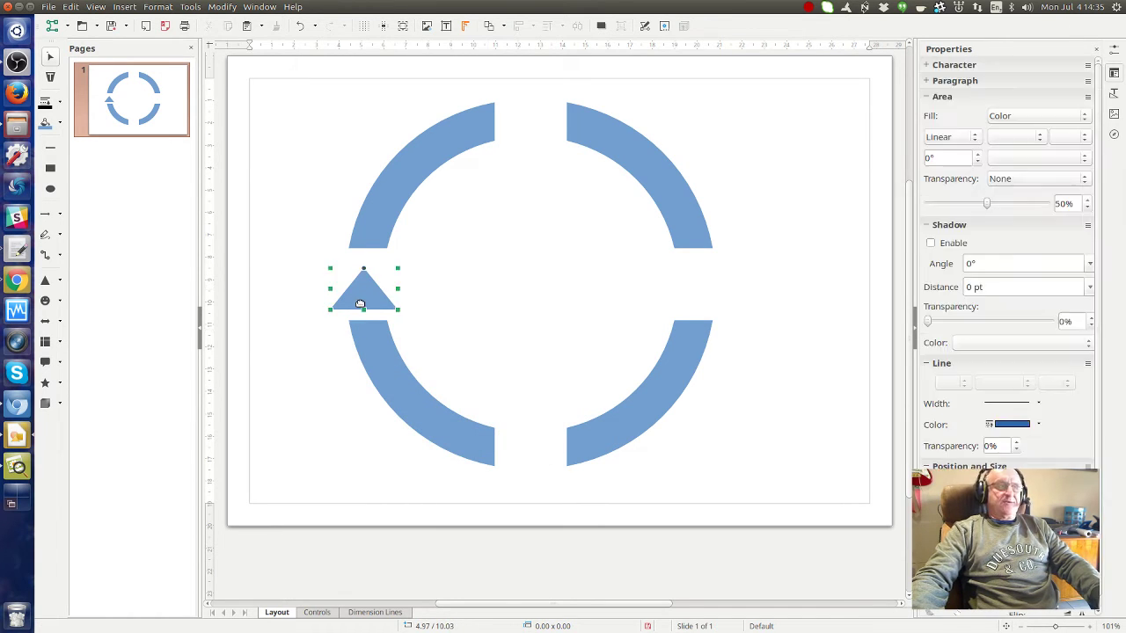
right_click(361, 305)
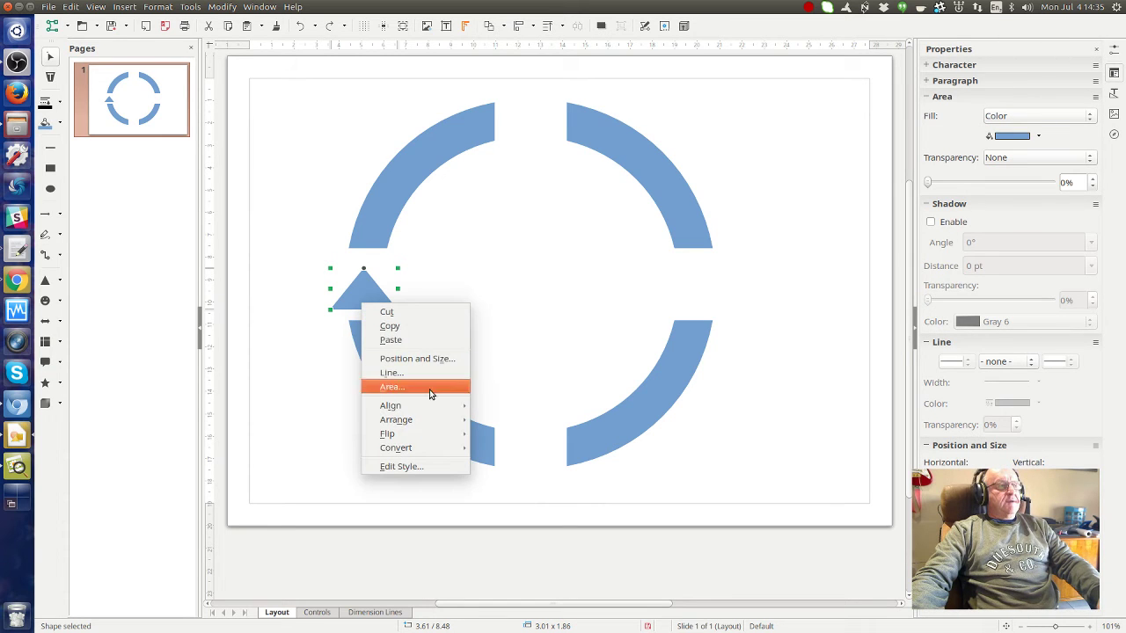
mouse_move(440, 434)
click(490, 436)
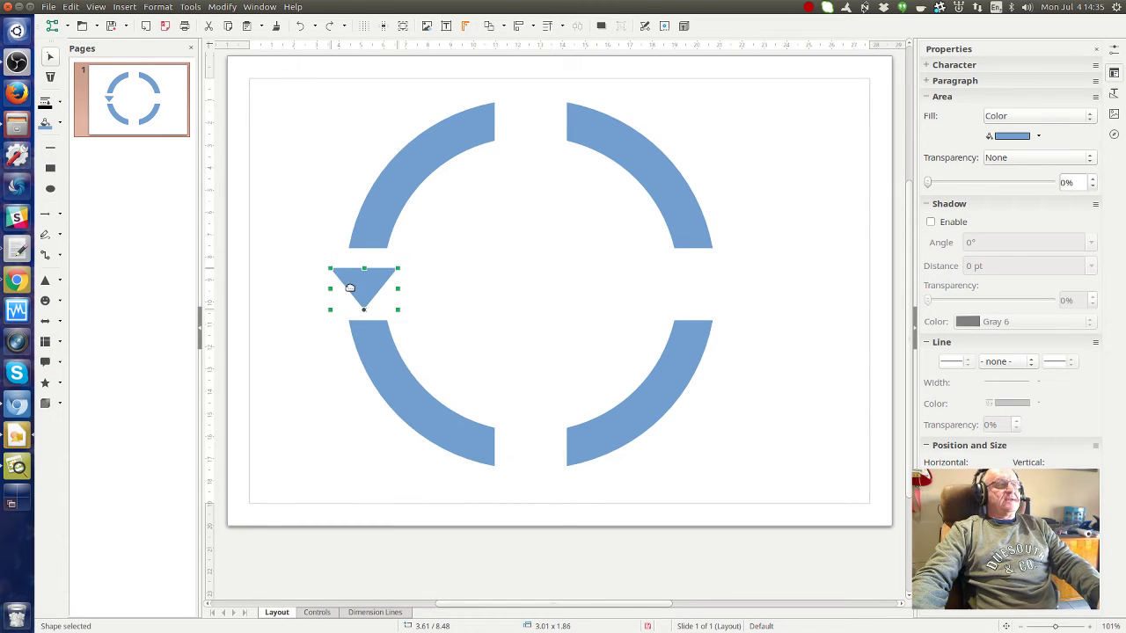
drag(350, 288, 367, 262)
Copy the arrowhead to the bottom gap, rotate it 90° and fit it on the lower-left arc's end
click(490, 277)
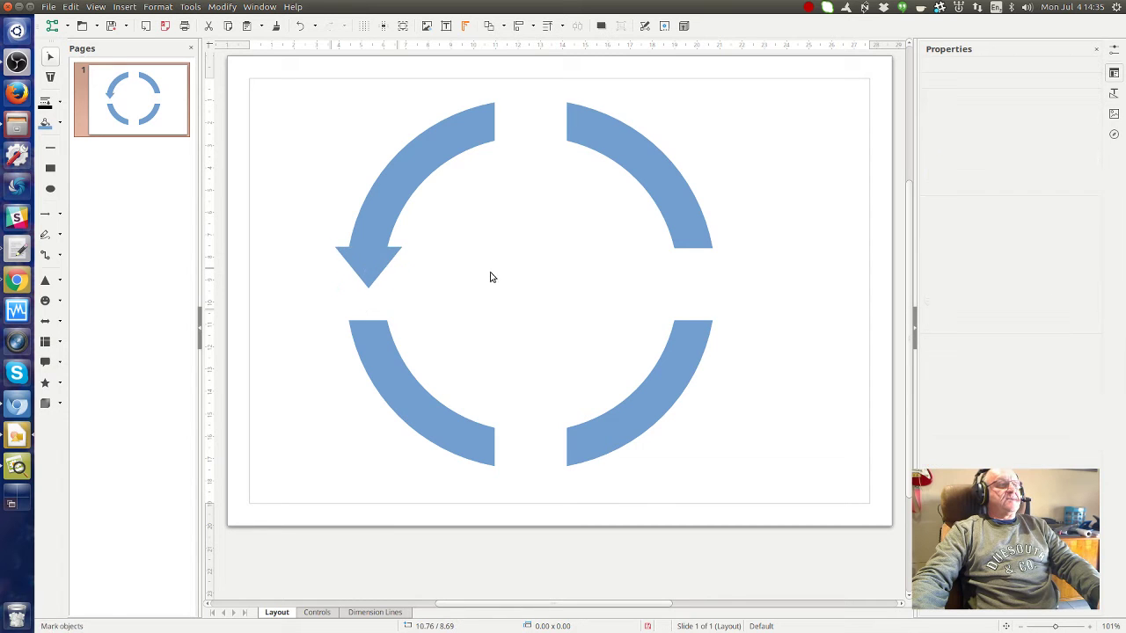
click(367, 262)
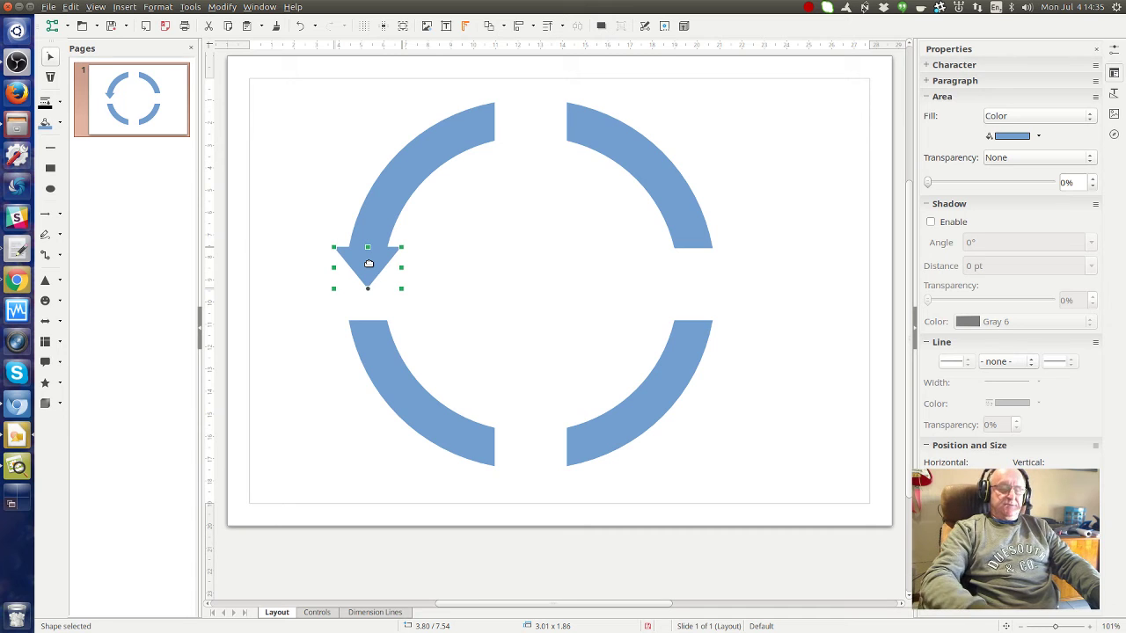
click(505, 239)
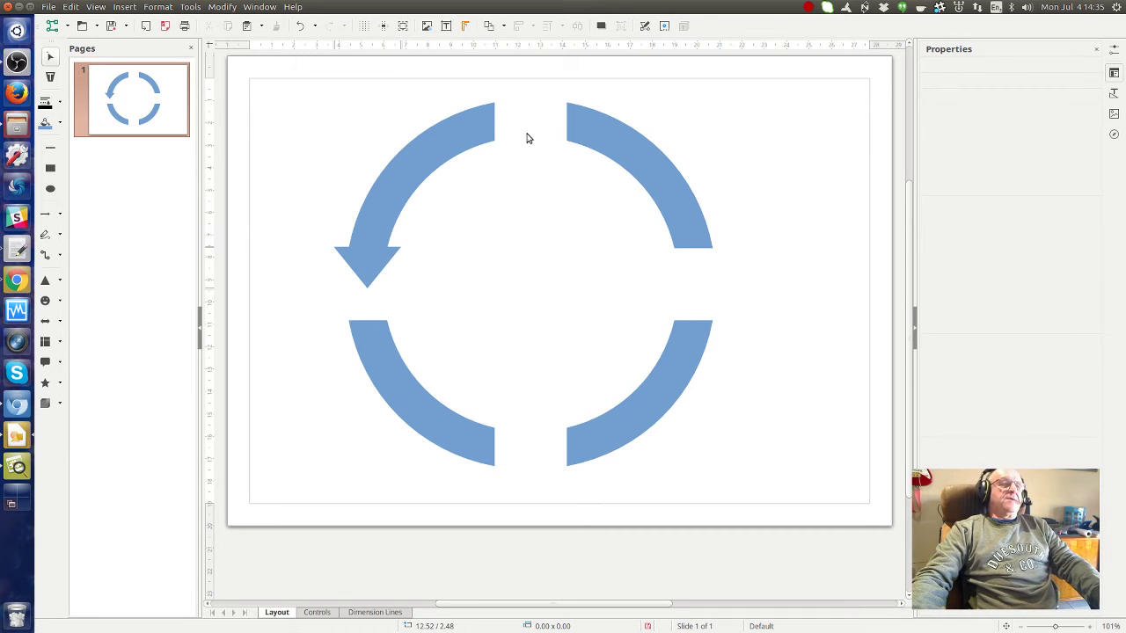
click(371, 268)
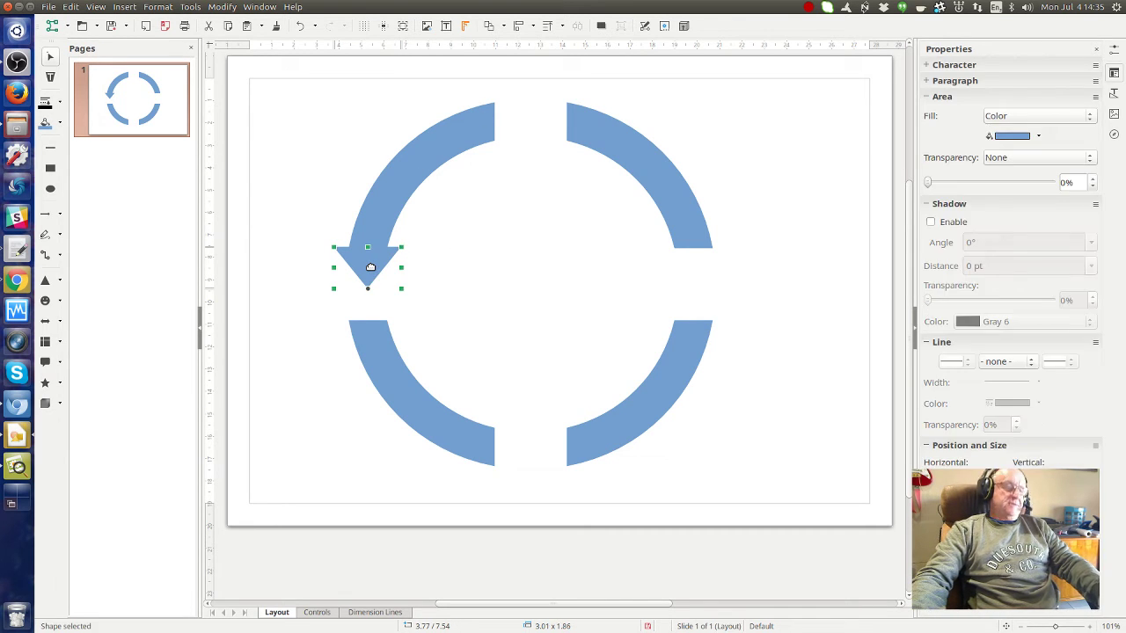
drag(371, 267, 519, 462)
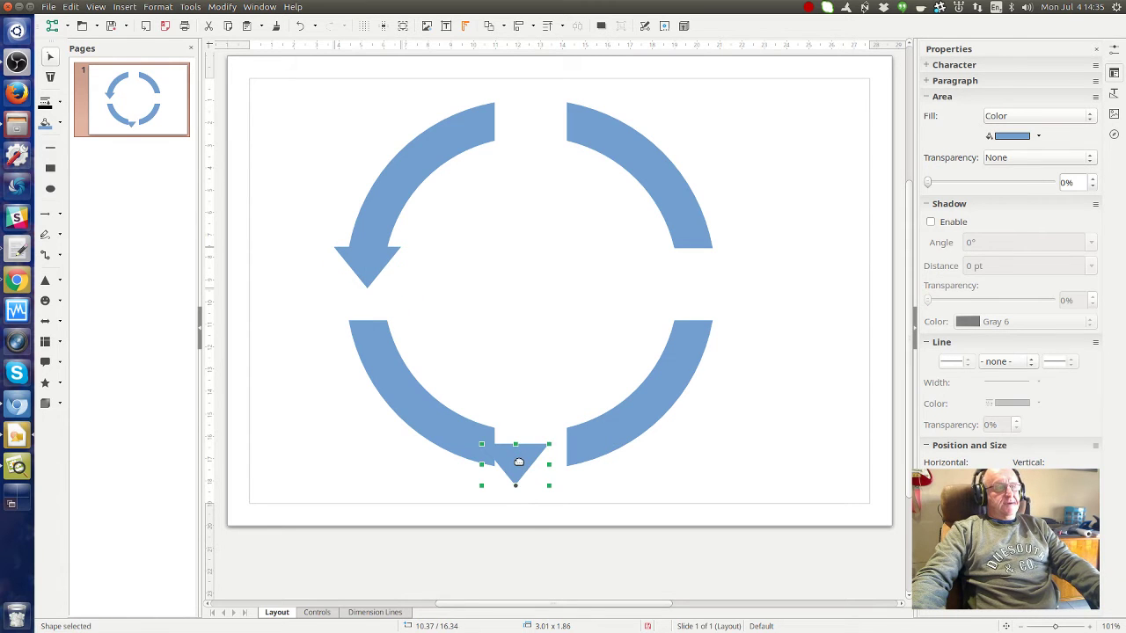
click(488, 26)
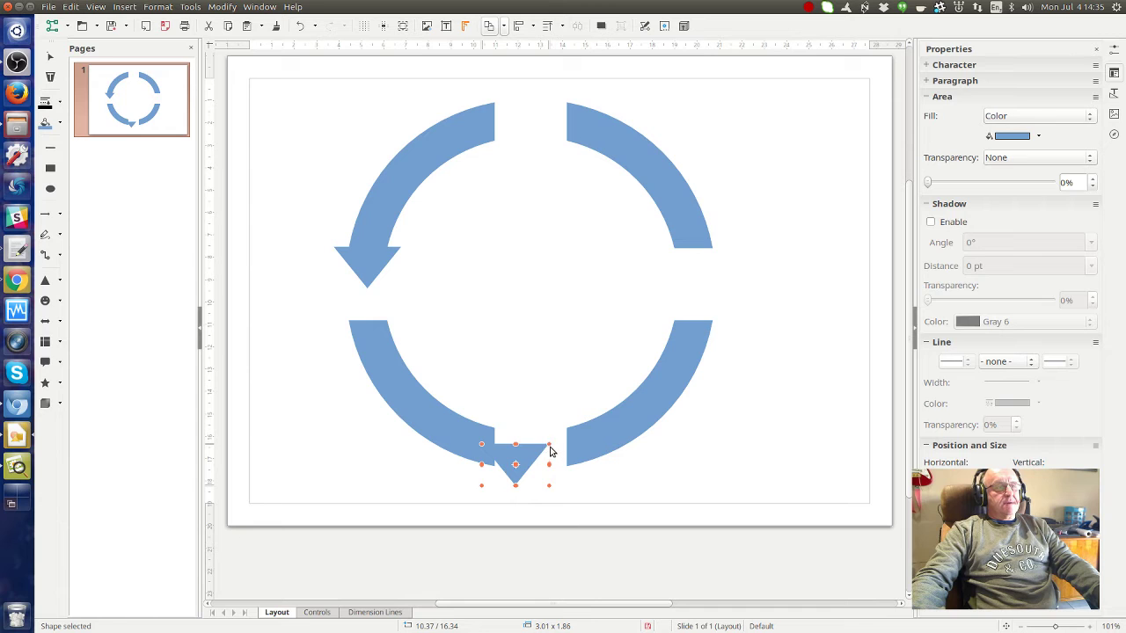
drag(548, 444, 489, 419)
drag(503, 485, 502, 467)
key(alt+Right)
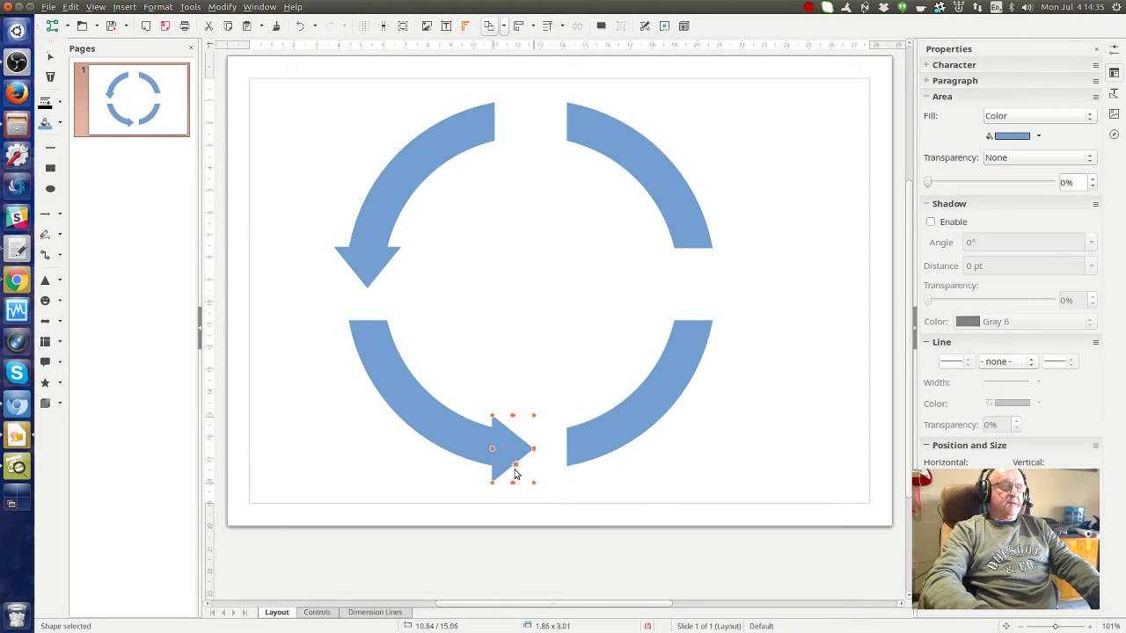
click(564, 336)
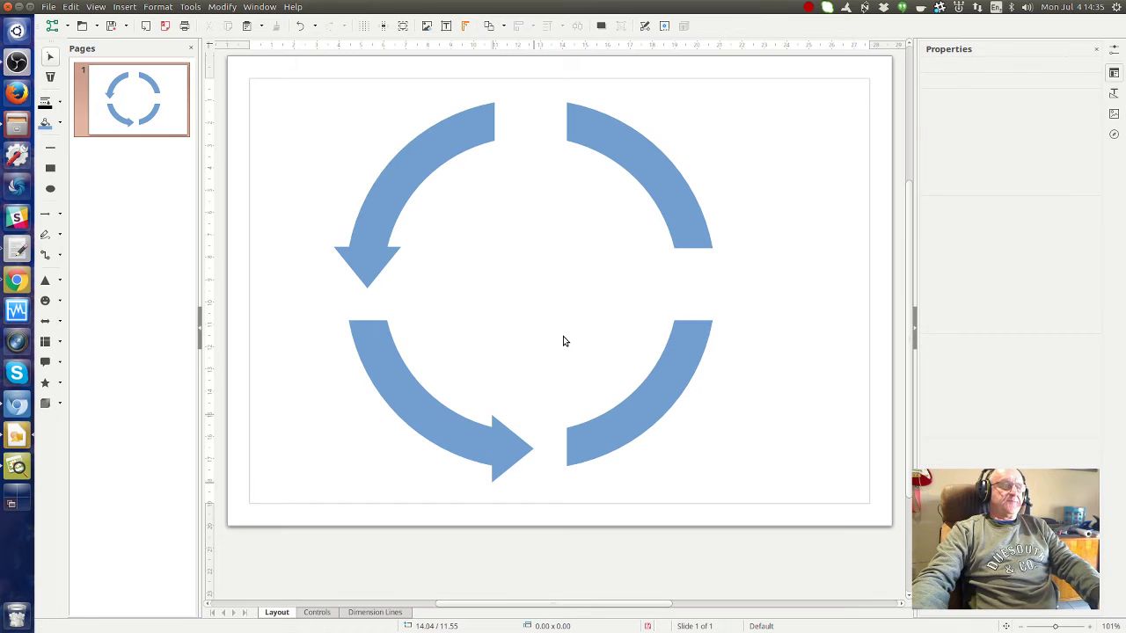
Copy the lower arrowhead to the right gap, rotate it 90° and fit it on the lower-right arc's end
click(518, 452)
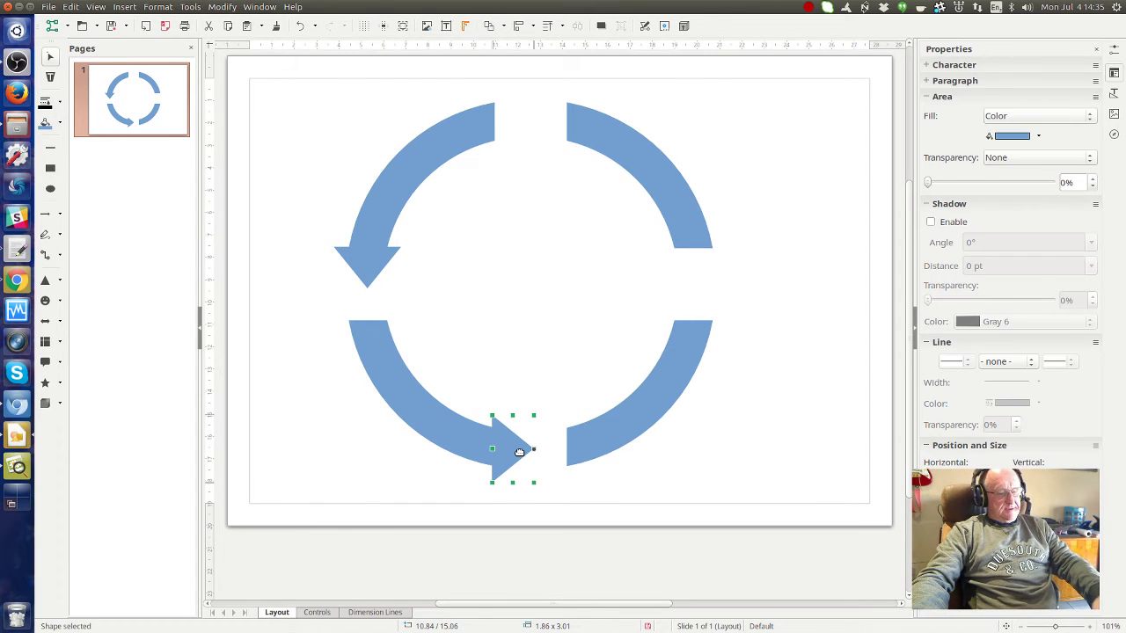
key(ctrl+v)
drag(520, 451, 712, 321)
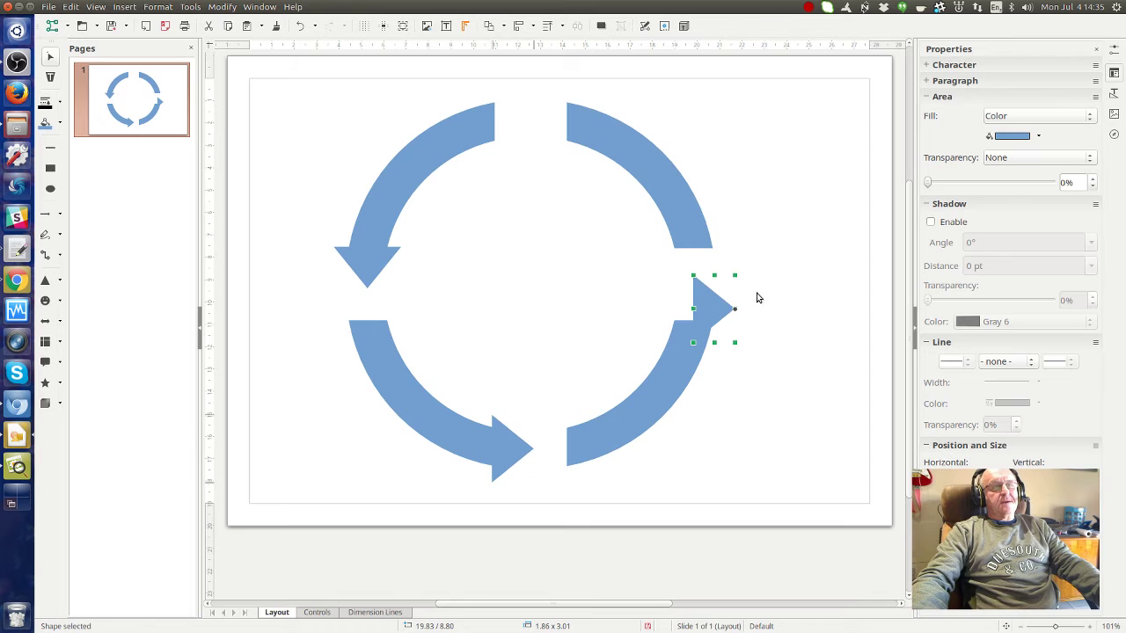
click(492, 28)
drag(695, 274, 656, 349)
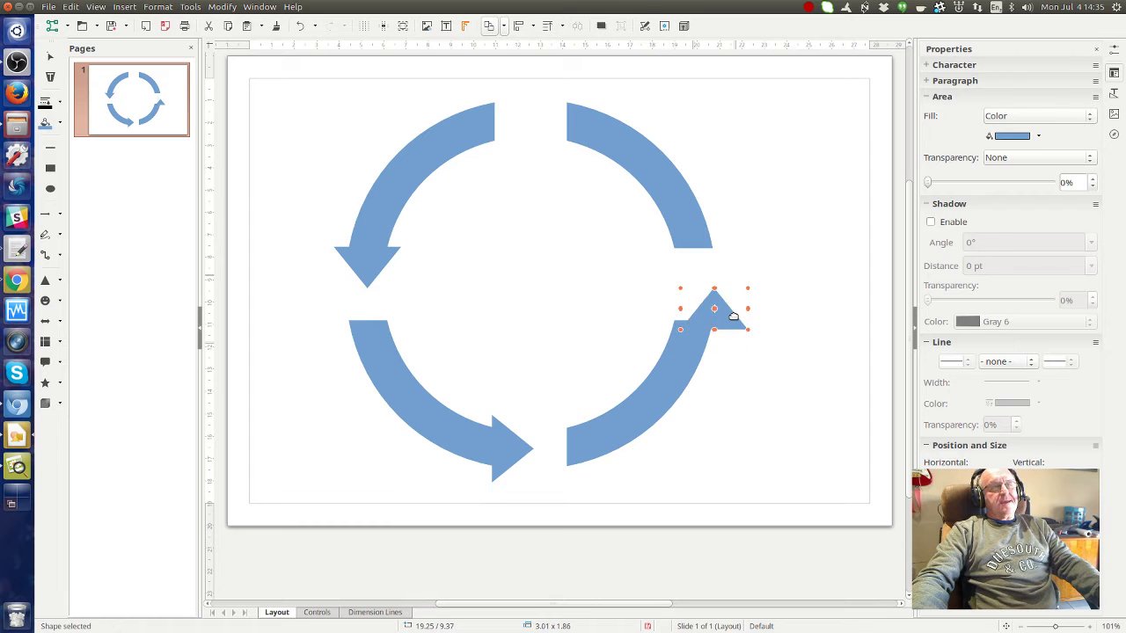
drag(732, 318, 711, 313)
click(799, 354)
click(692, 302)
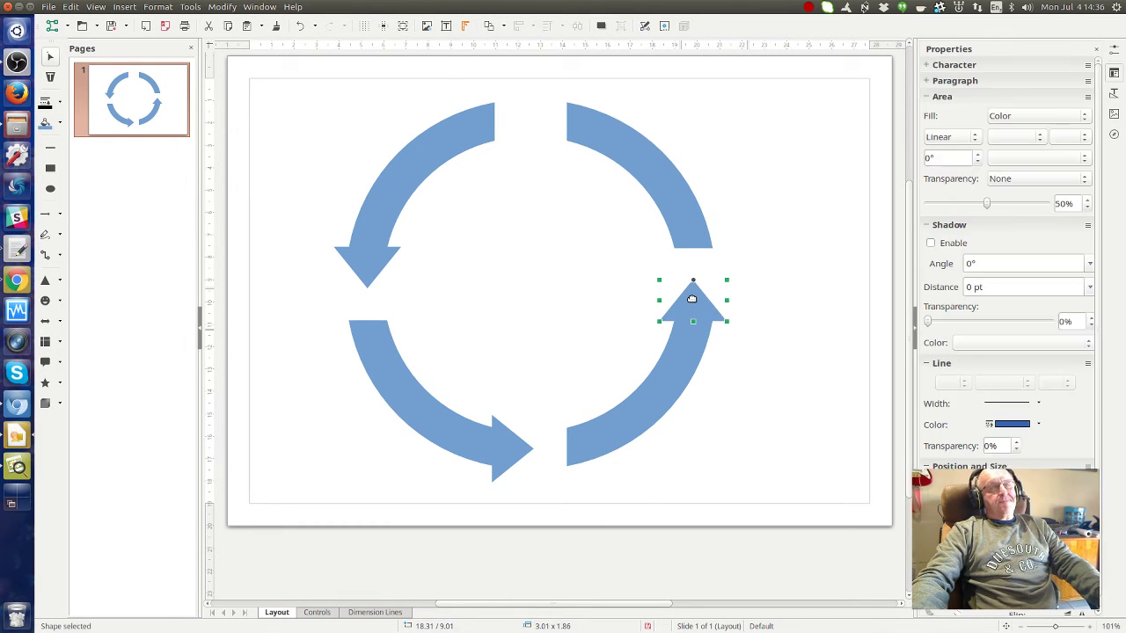
Copy the right arrowhead, rotate it 90° and place it on the top-right arc's end
drag(684, 273, 574, 155)
click(488, 25)
drag(539, 182, 568, 143)
click(789, 134)
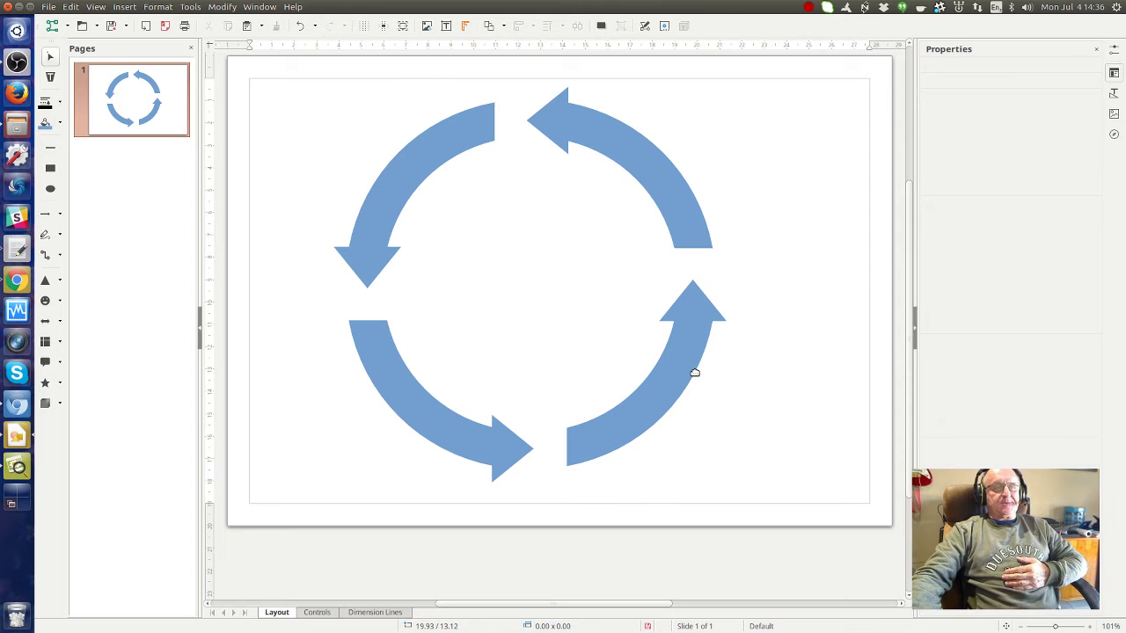
Marquee-select the four arcs and arrowheads, merge them into one shape, and shift it slightly
scroll(707, 371, up, 1)
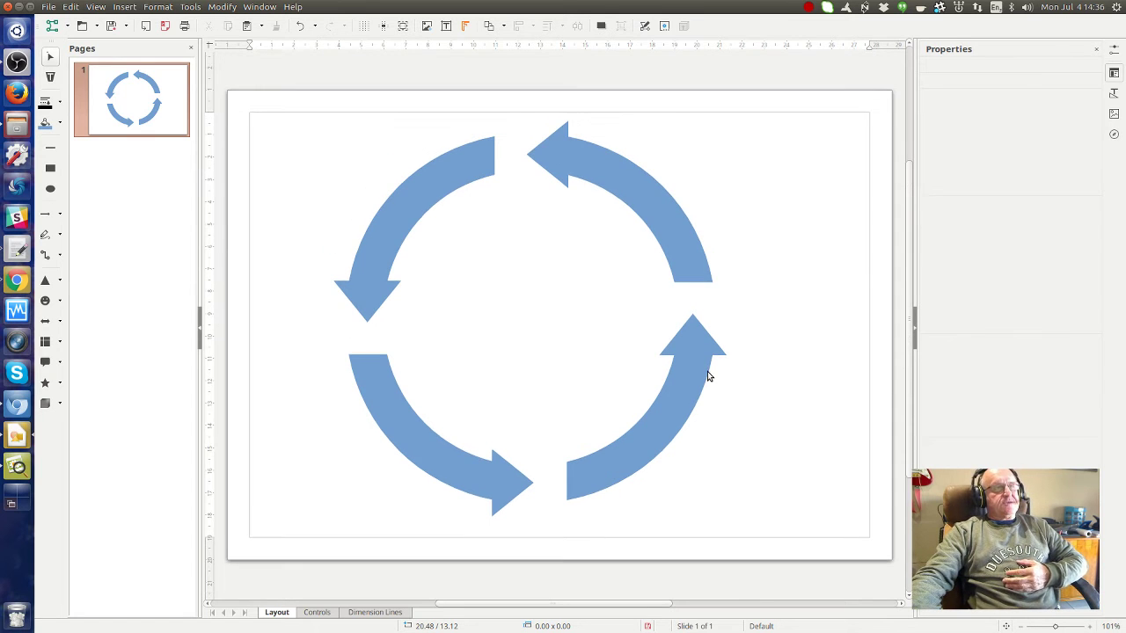
drag(274, 93, 810, 551)
right_click(671, 419)
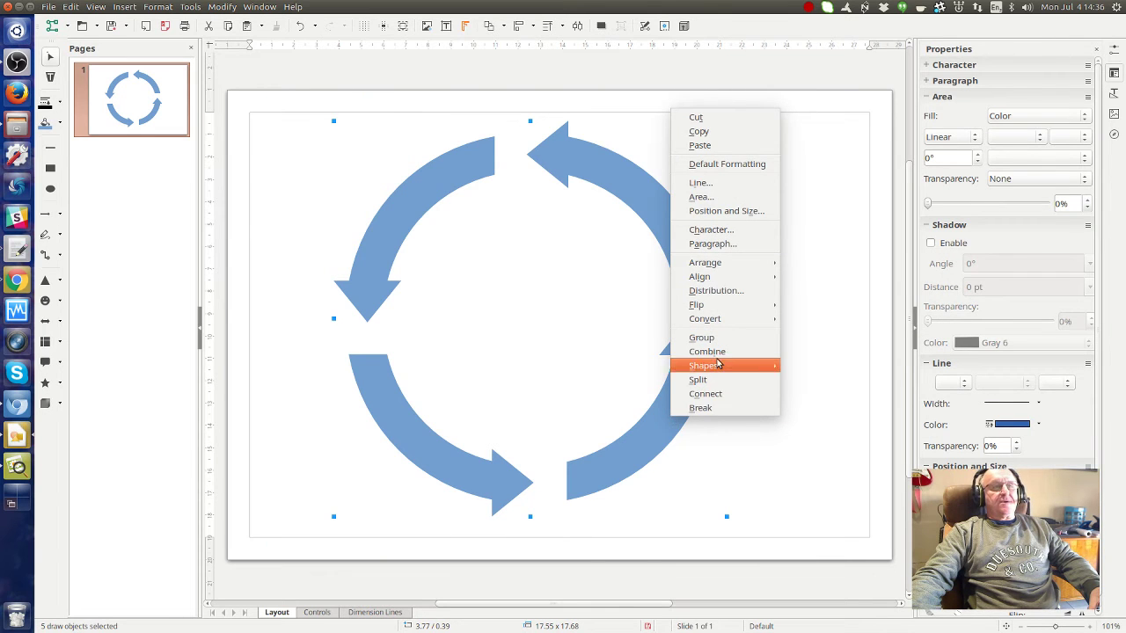
mouse_move(721, 367)
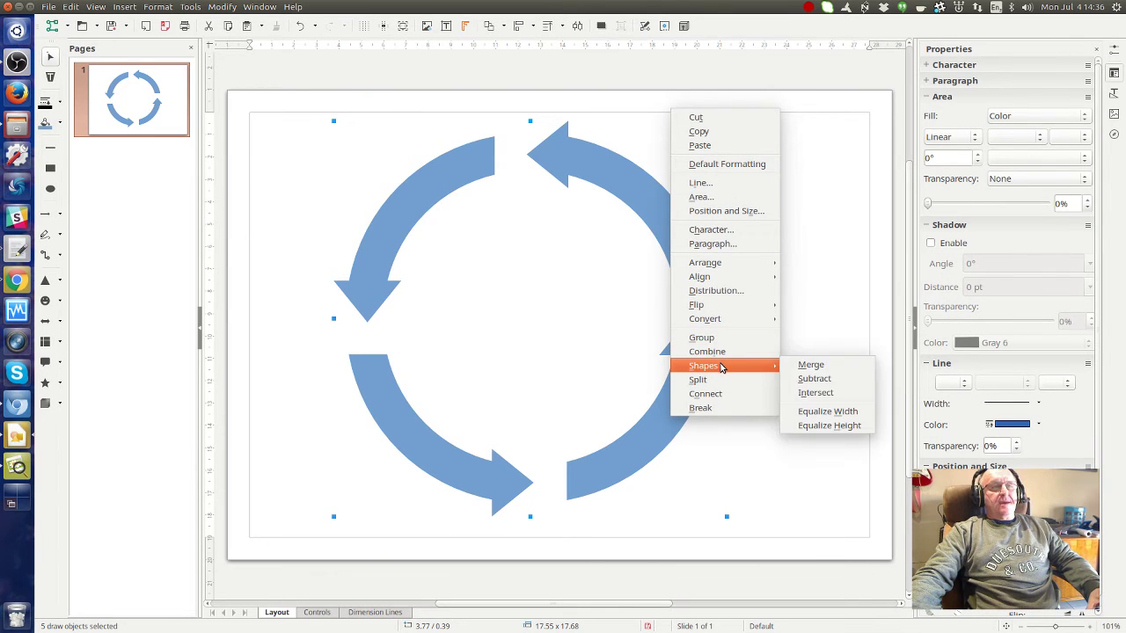
click(846, 366)
drag(693, 385, 654, 416)
Give the merged arrow shape a solid yellow colour fill instead of blue
click(803, 389)
click(681, 366)
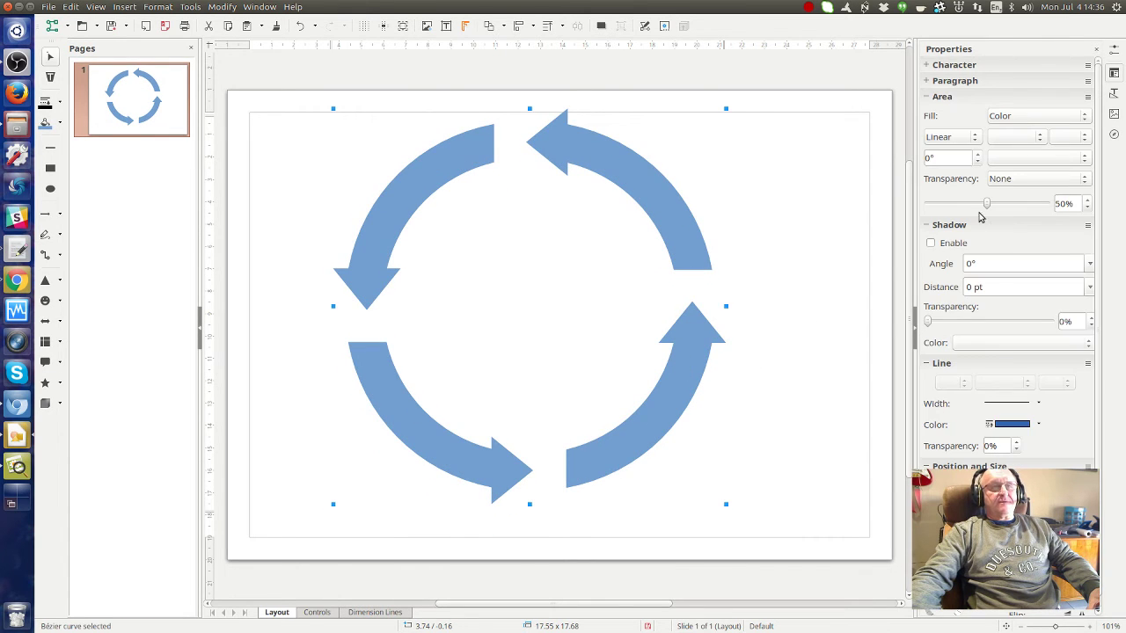
click(1020, 116)
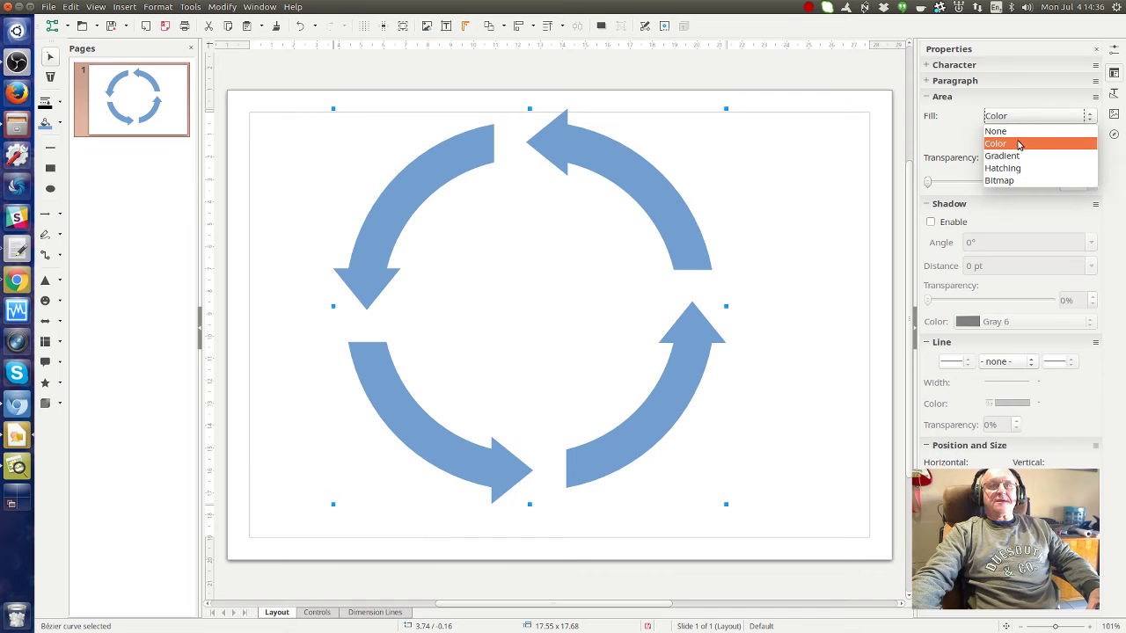
click(1018, 143)
click(1039, 136)
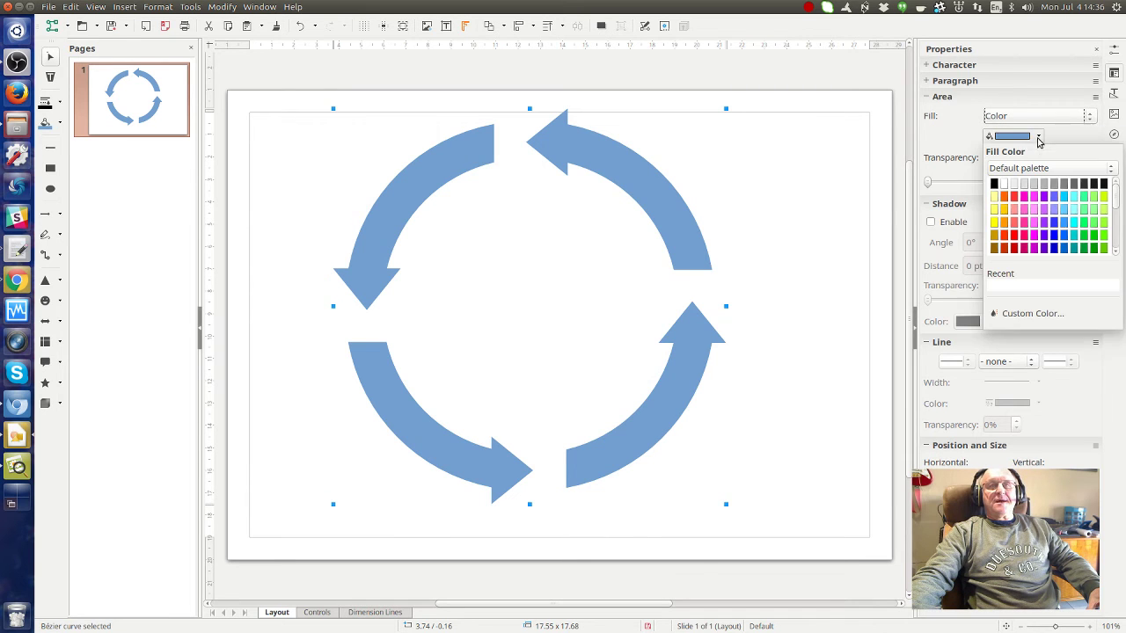
click(1004, 210)
click(813, 350)
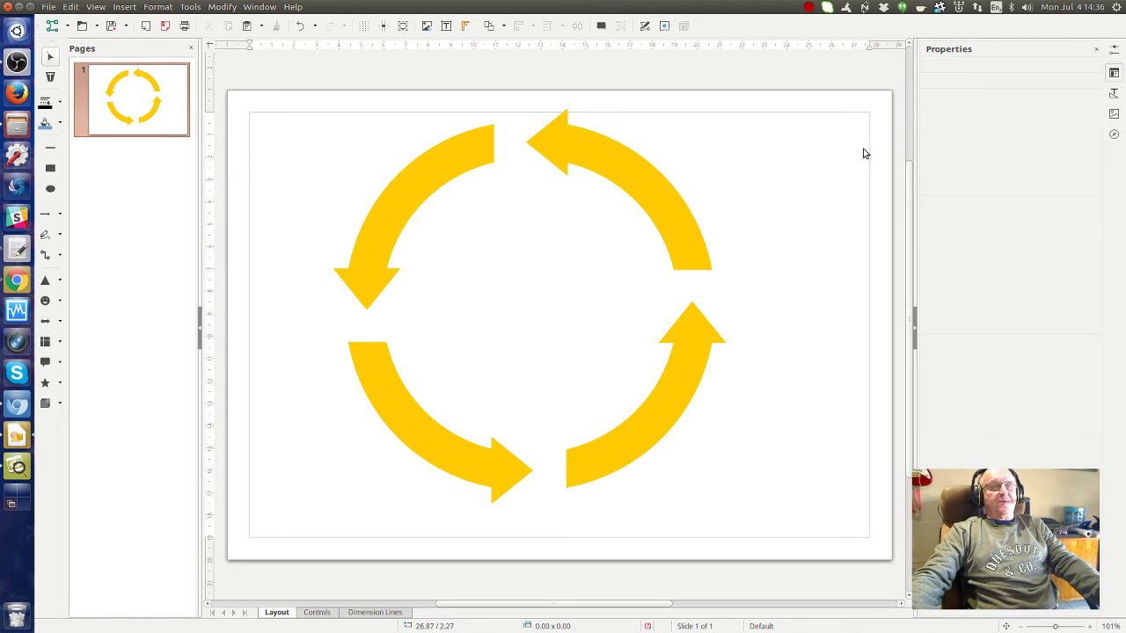
drag(656, 199, 655, 206)
Dismiss the shape's context menu and undo an accidental arrowhead paste
right_click(655, 206)
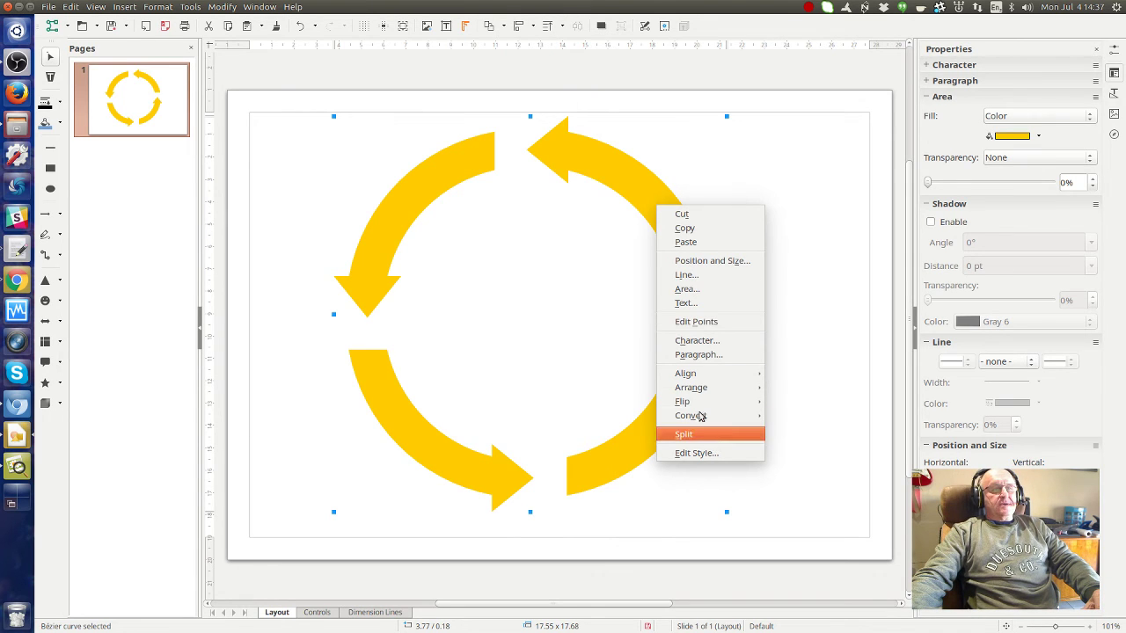
click(725, 190)
key(ctrl+v)
key(ctrl+z)
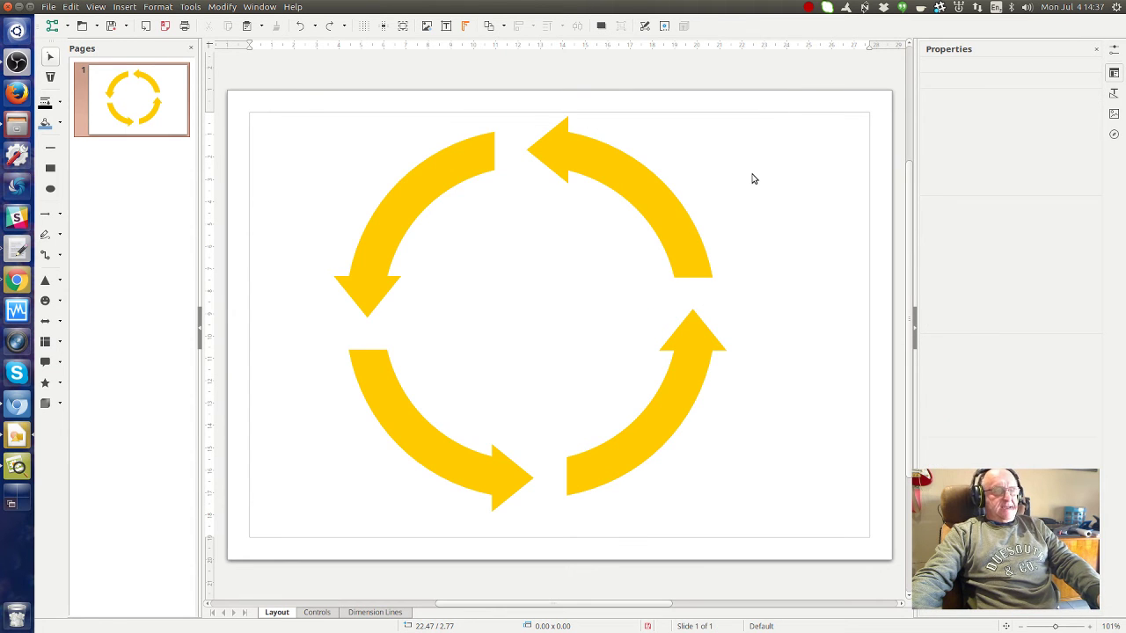
key(ctrl+z)
Split the merged yellow shape into four arrows, then undo a test move of one
right_click(684, 224)
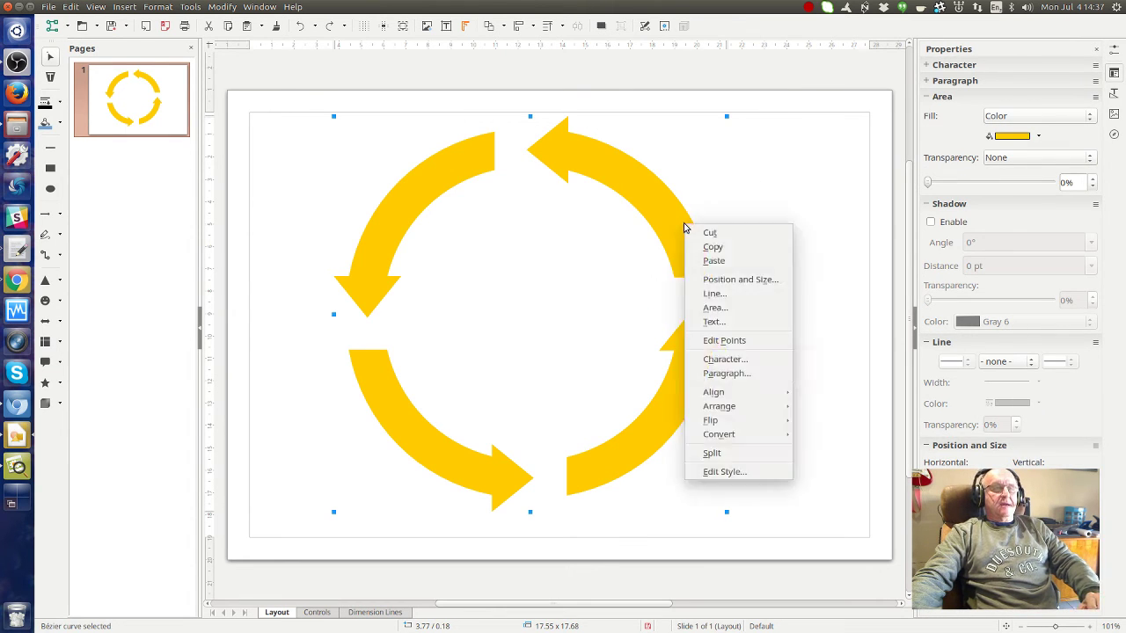
click(725, 454)
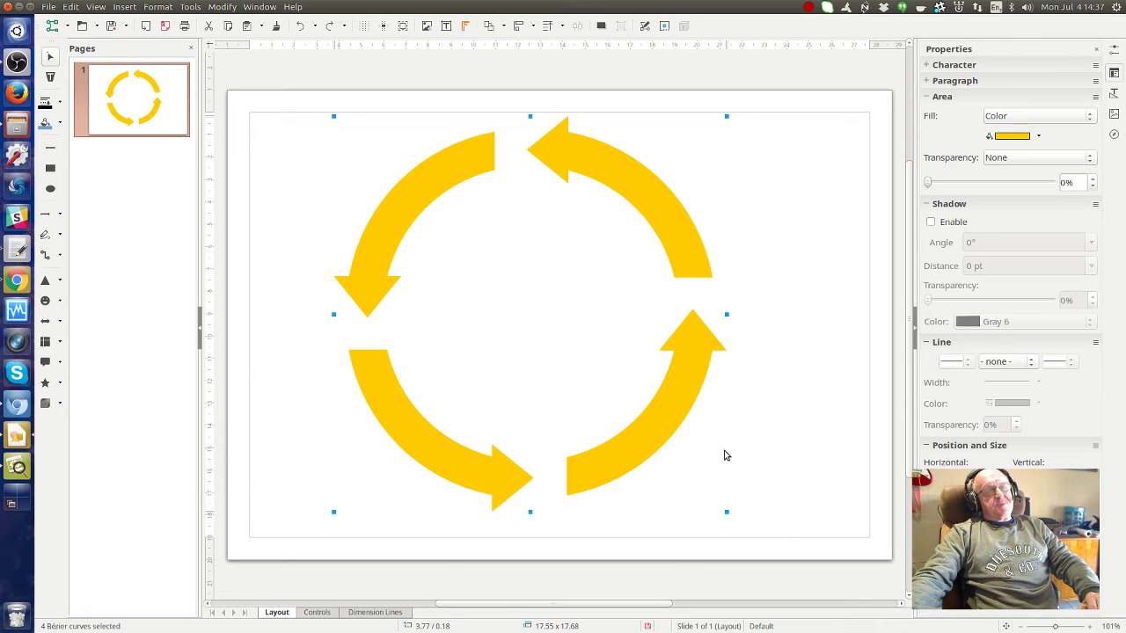
click(782, 421)
drag(661, 402, 707, 424)
key(ctrl+z)
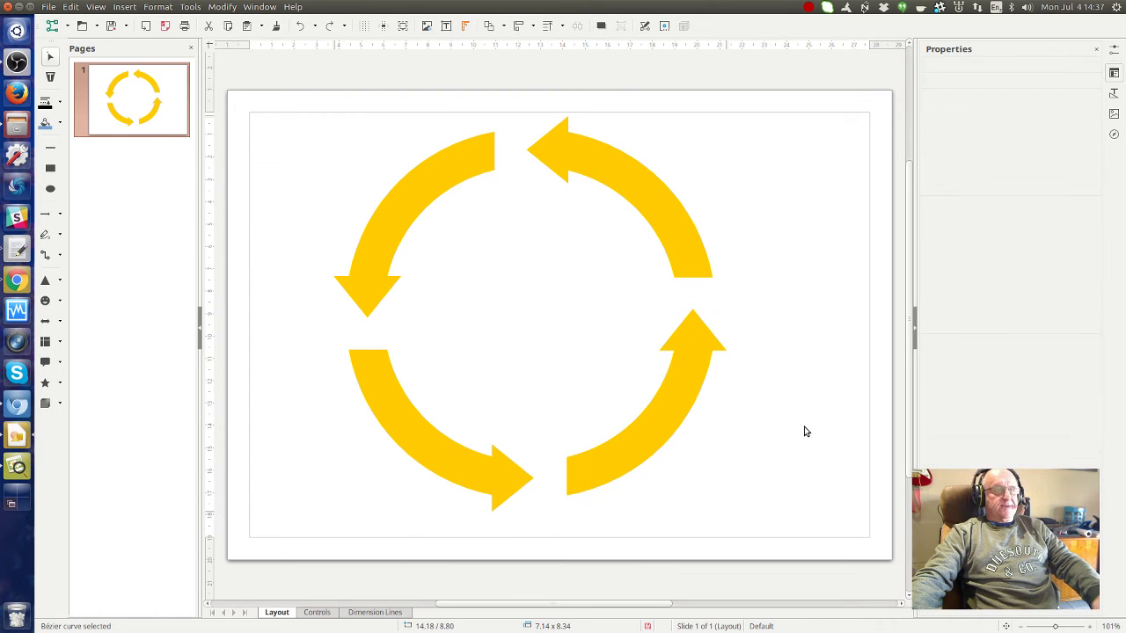
Fill the top-right arrow lavender from the blade-presentation.soc palette
click(663, 205)
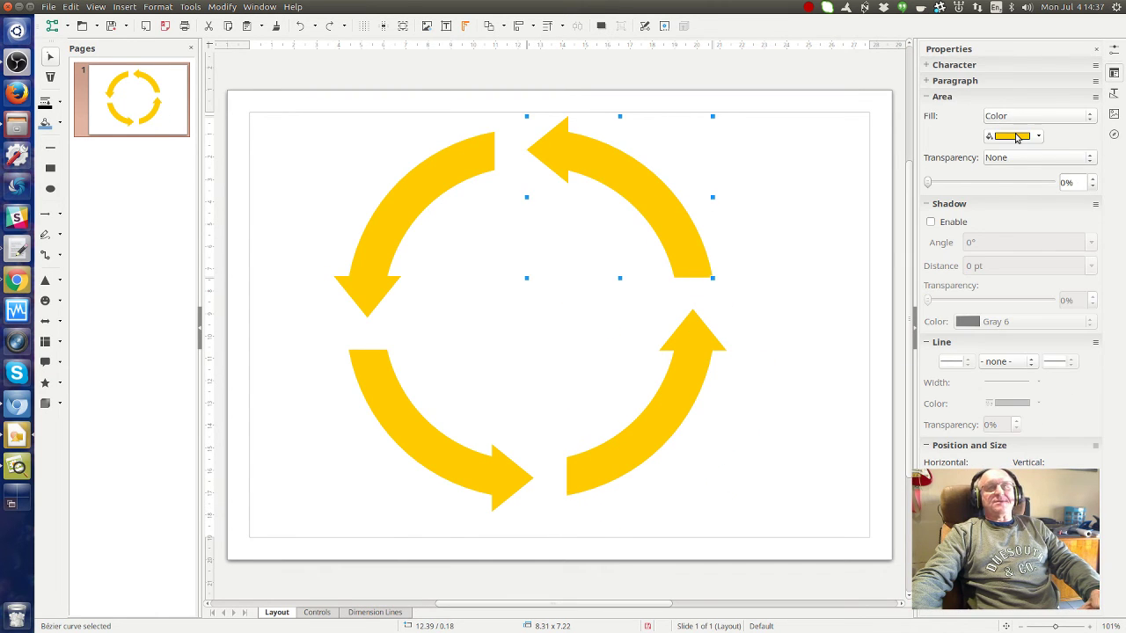
click(1017, 137)
click(1055, 167)
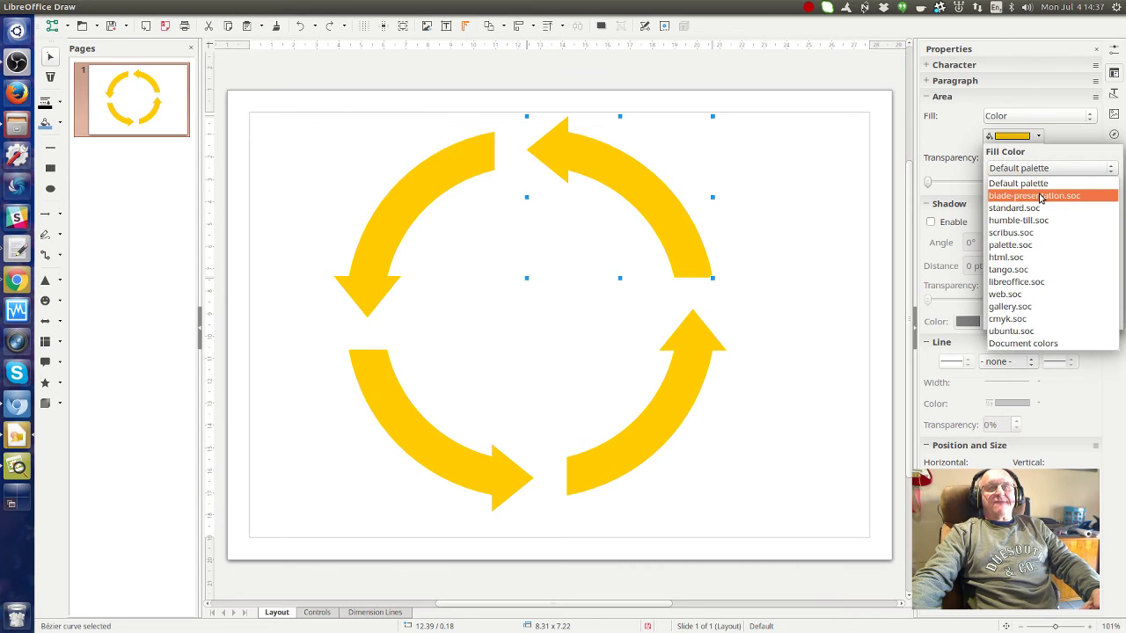
click(1040, 197)
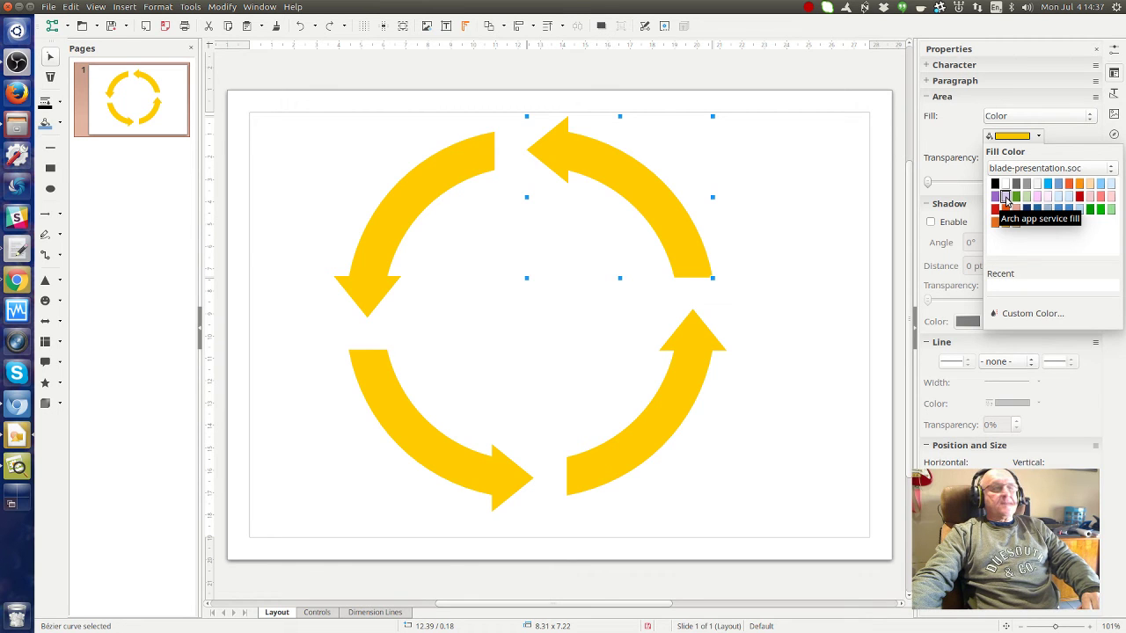
click(1005, 197)
Give the lavender arrow a continuous purple outline
right_click(663, 209)
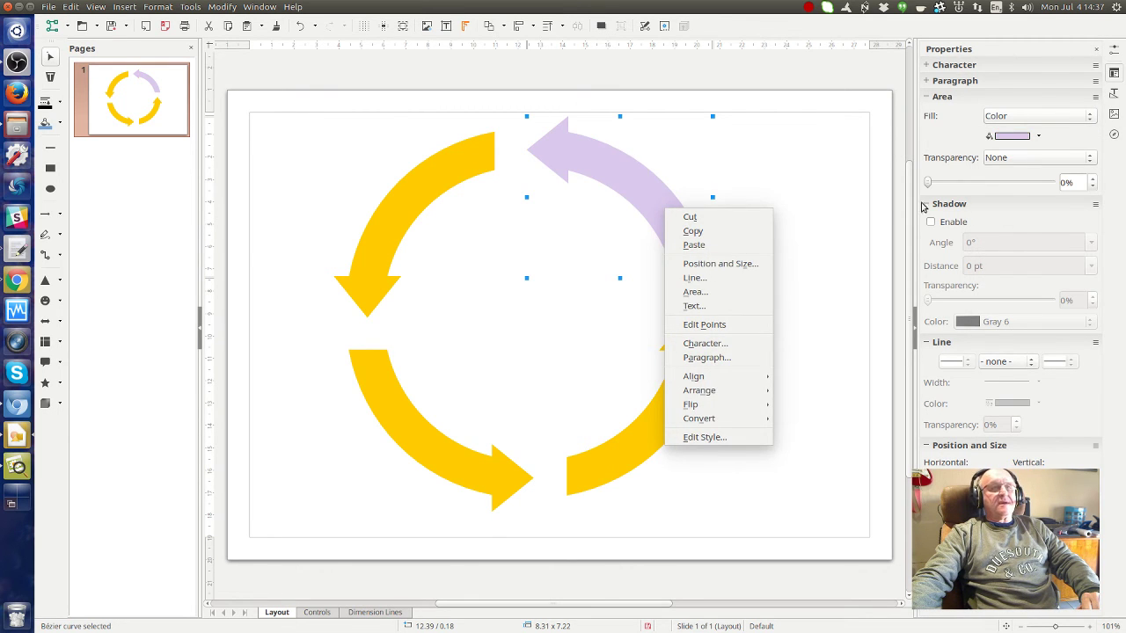
click(1026, 370)
click(1013, 364)
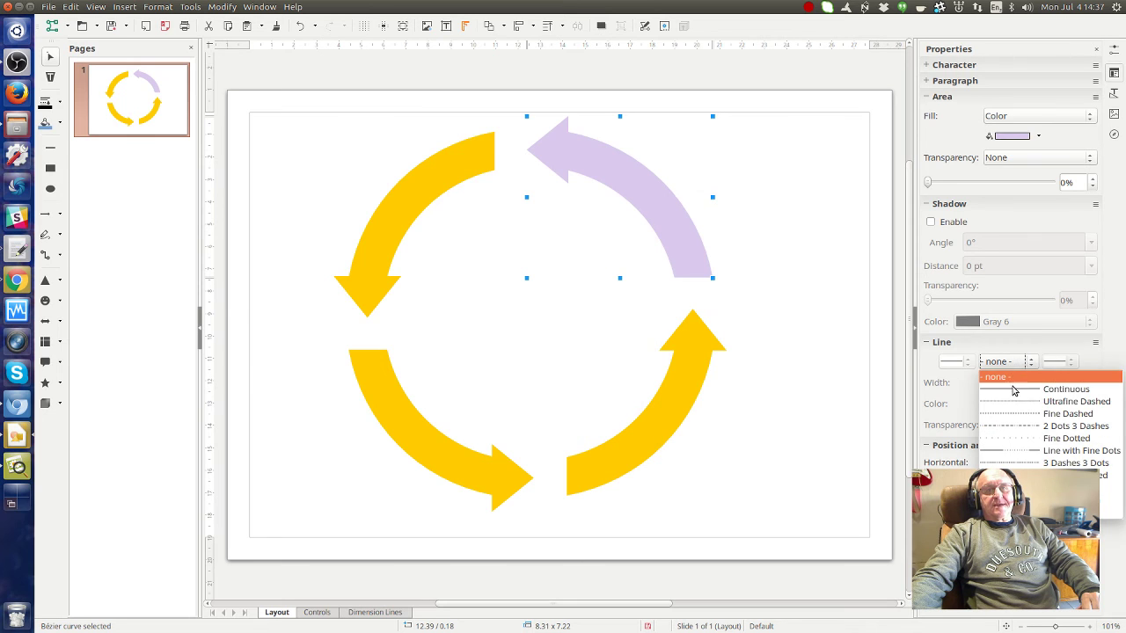
click(1017, 389)
click(1018, 402)
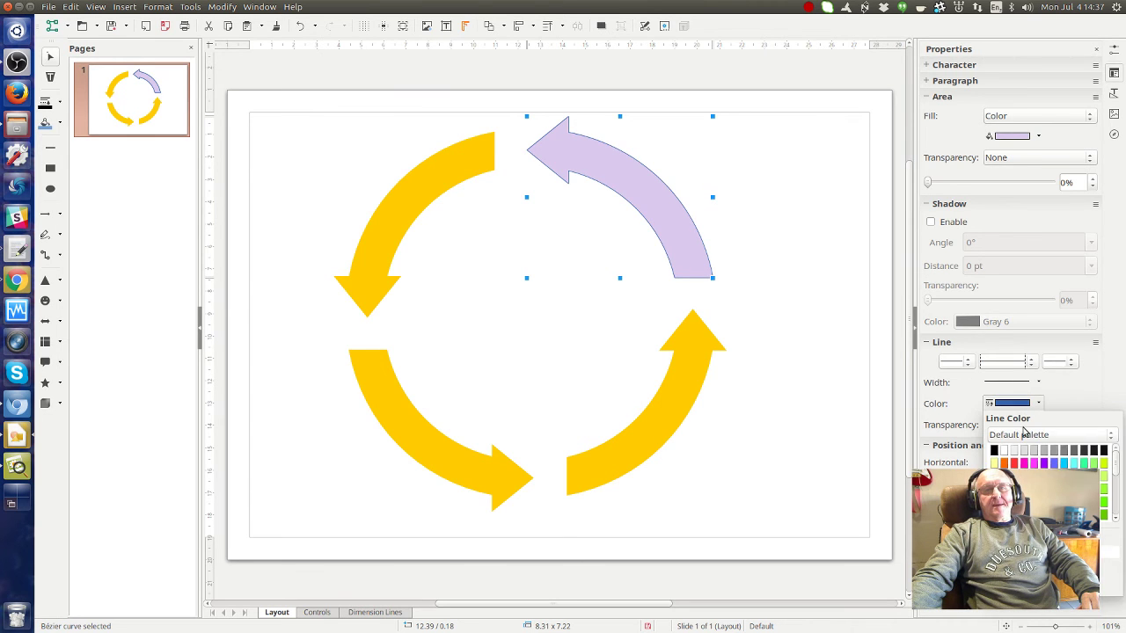
click(1024, 434)
click(1023, 450)
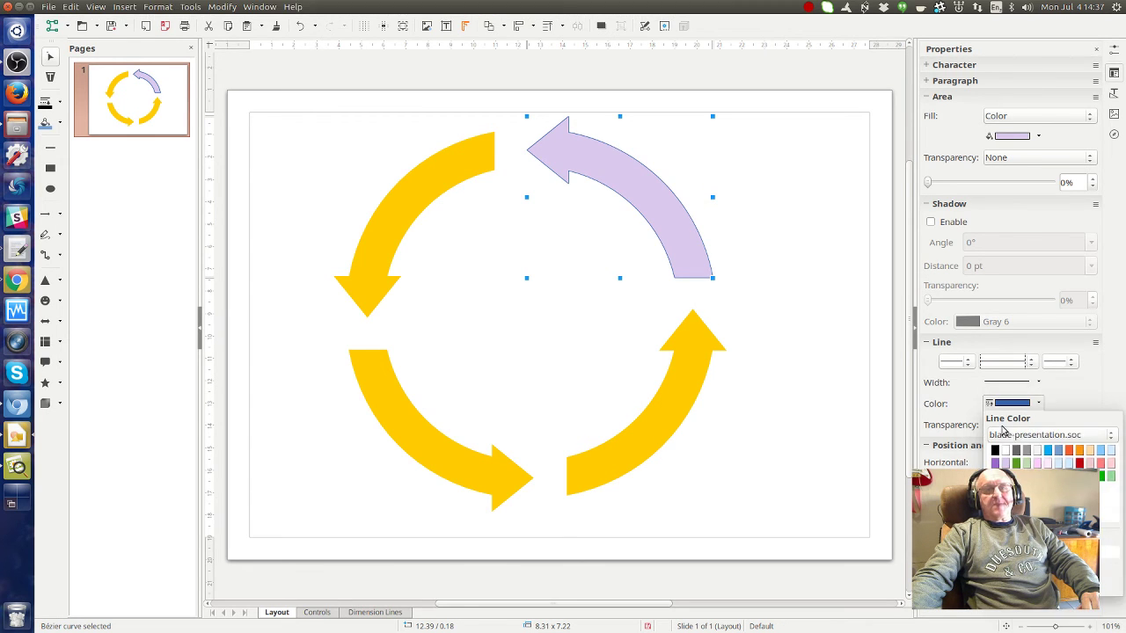
click(1061, 478)
click(818, 364)
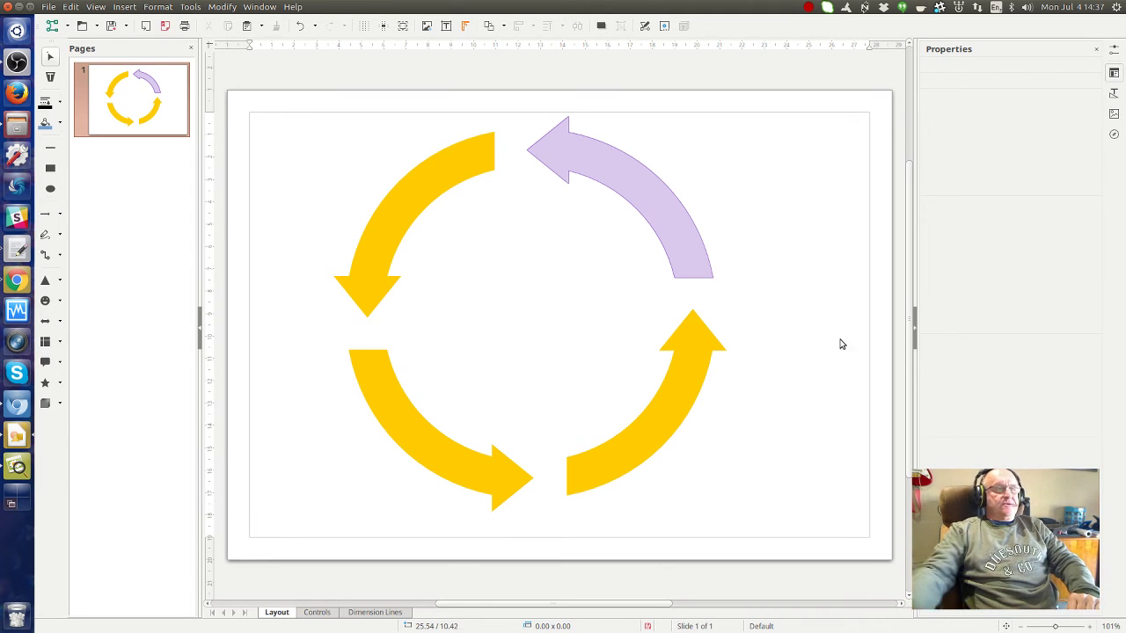
Fill the upper-left arrow light green from blade-presentation.soc with a continuous green outline
click(387, 209)
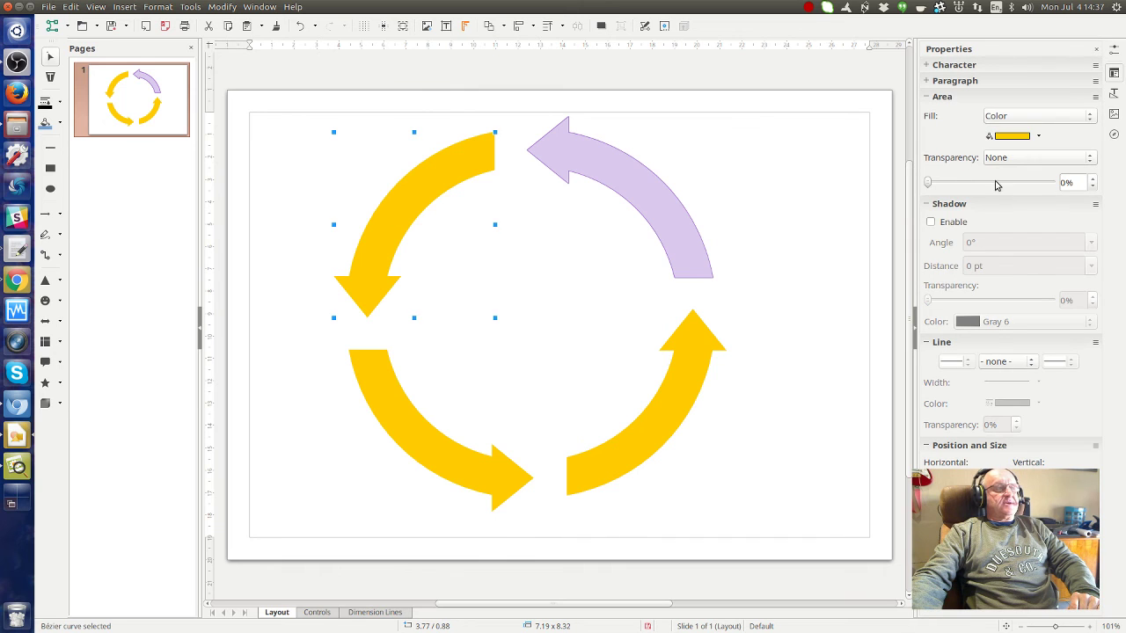
click(1028, 139)
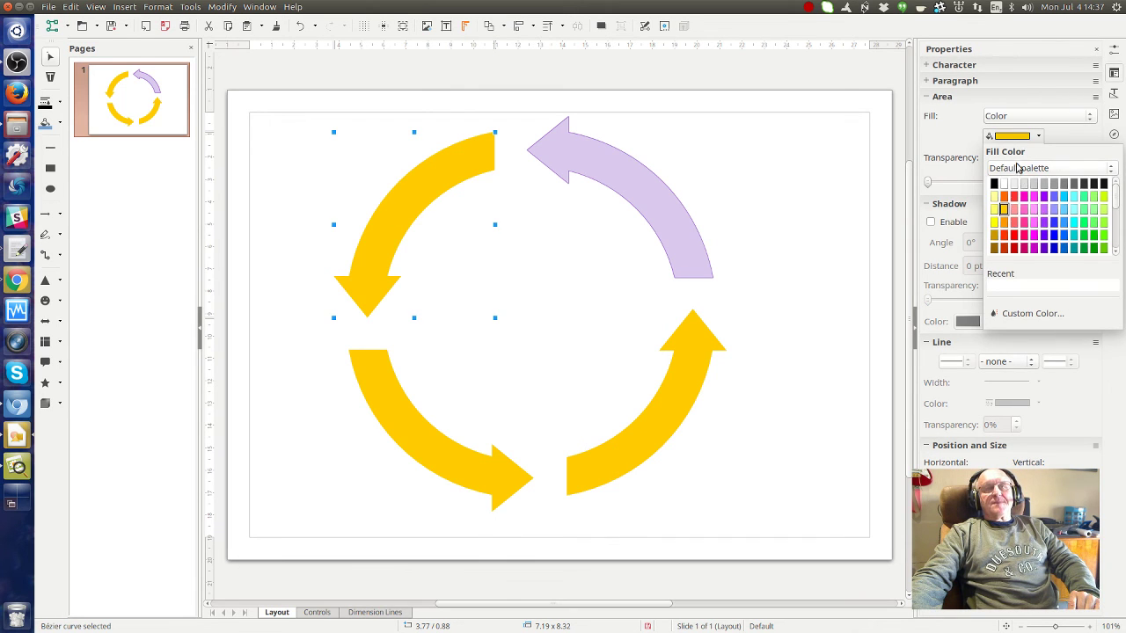
click(1021, 168)
click(1020, 197)
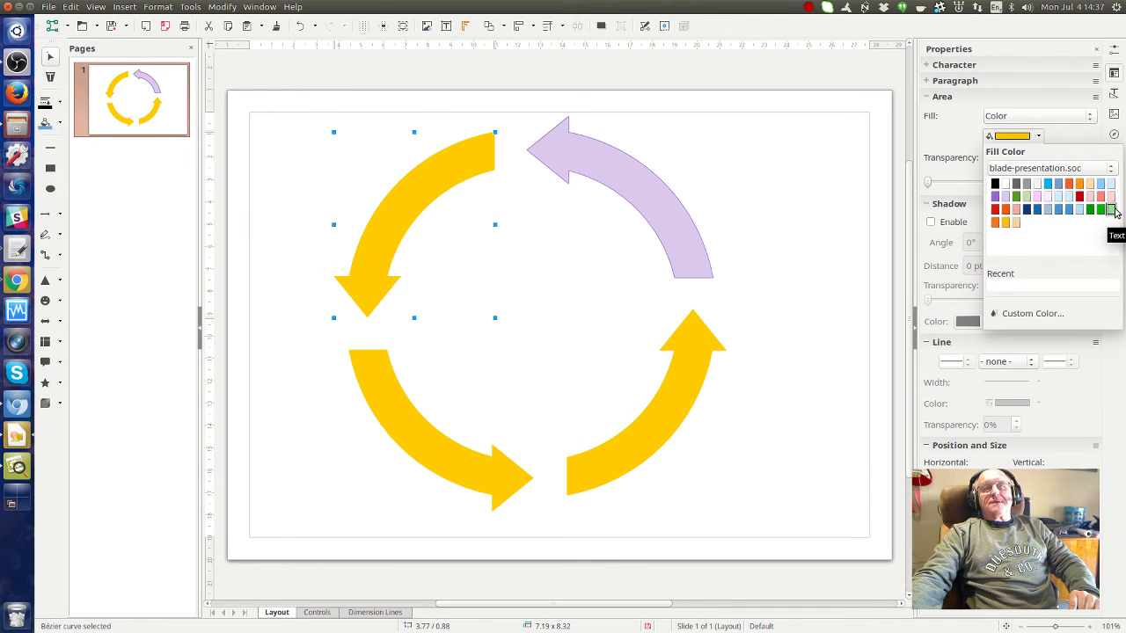
click(1026, 196)
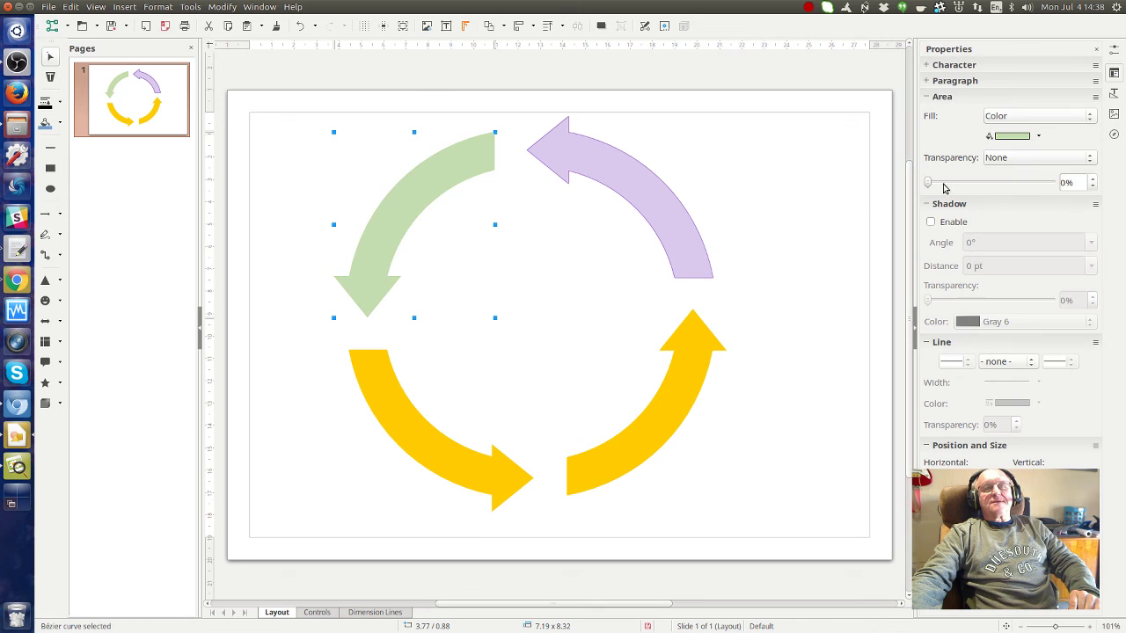
click(1016, 364)
click(1015, 390)
click(1020, 407)
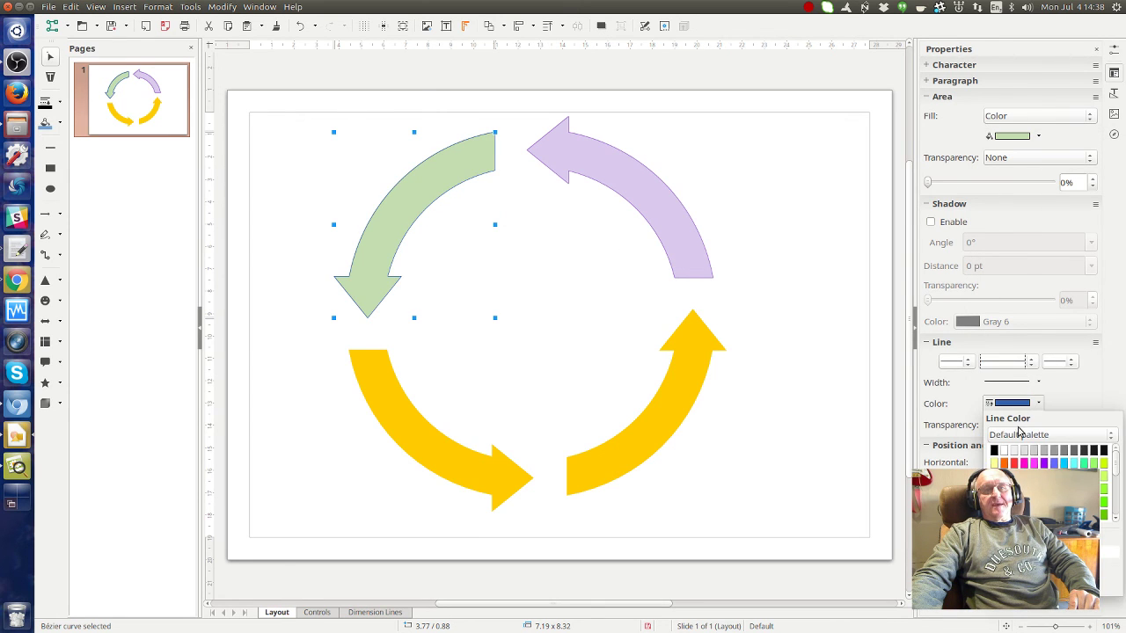
click(1020, 435)
click(1029, 466)
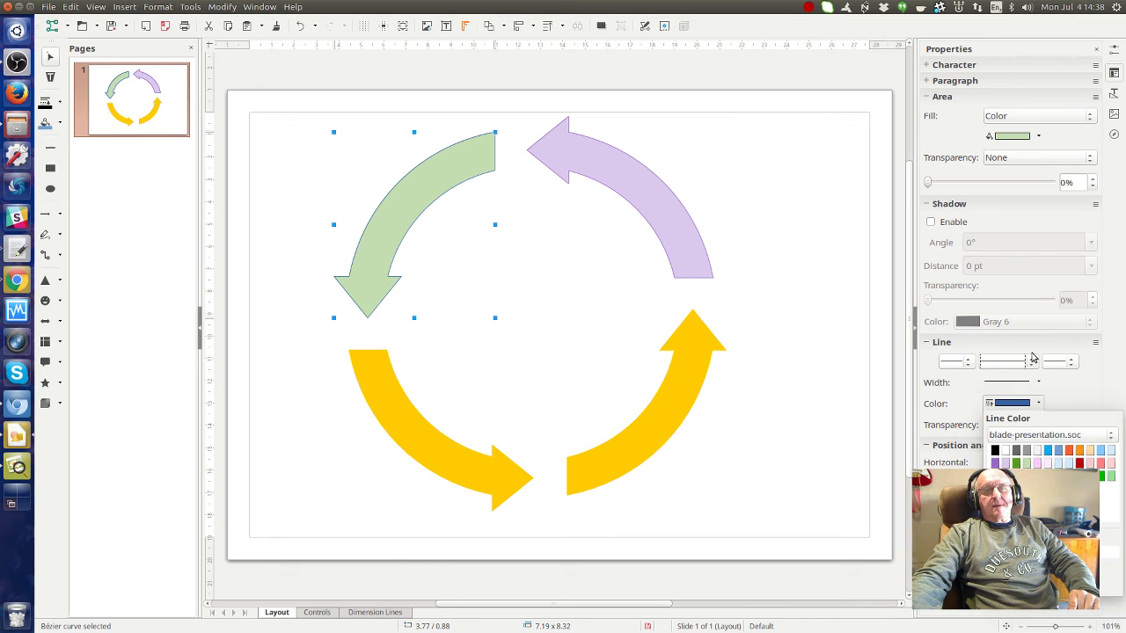
click(1016, 464)
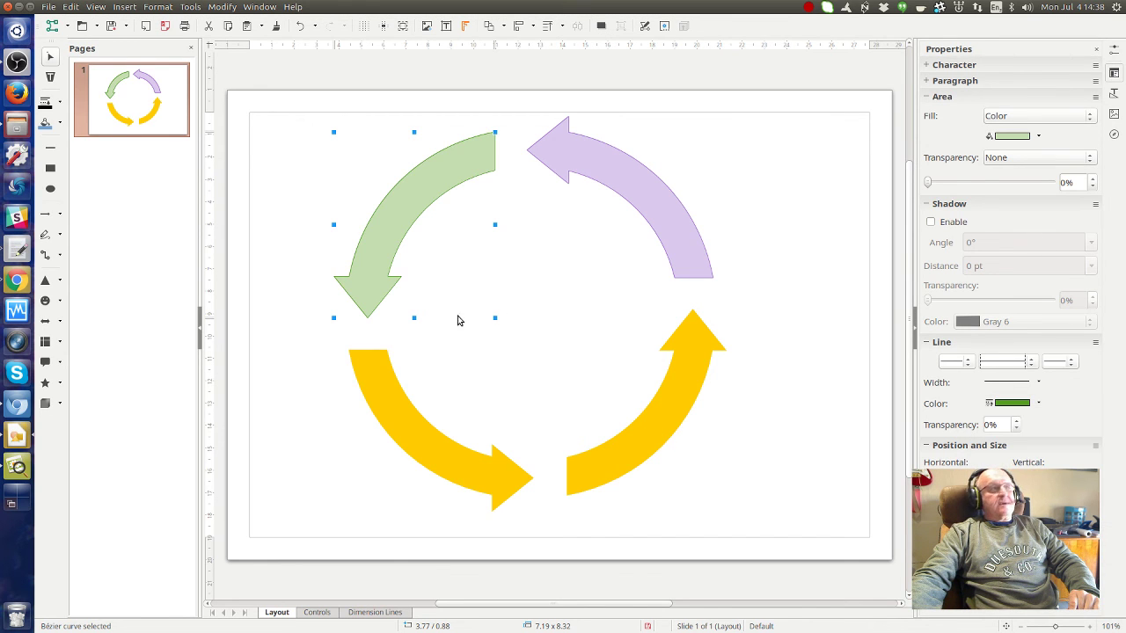
Fill the bottom-left arrow Gray 1 and give it a continuous gray outline
click(478, 470)
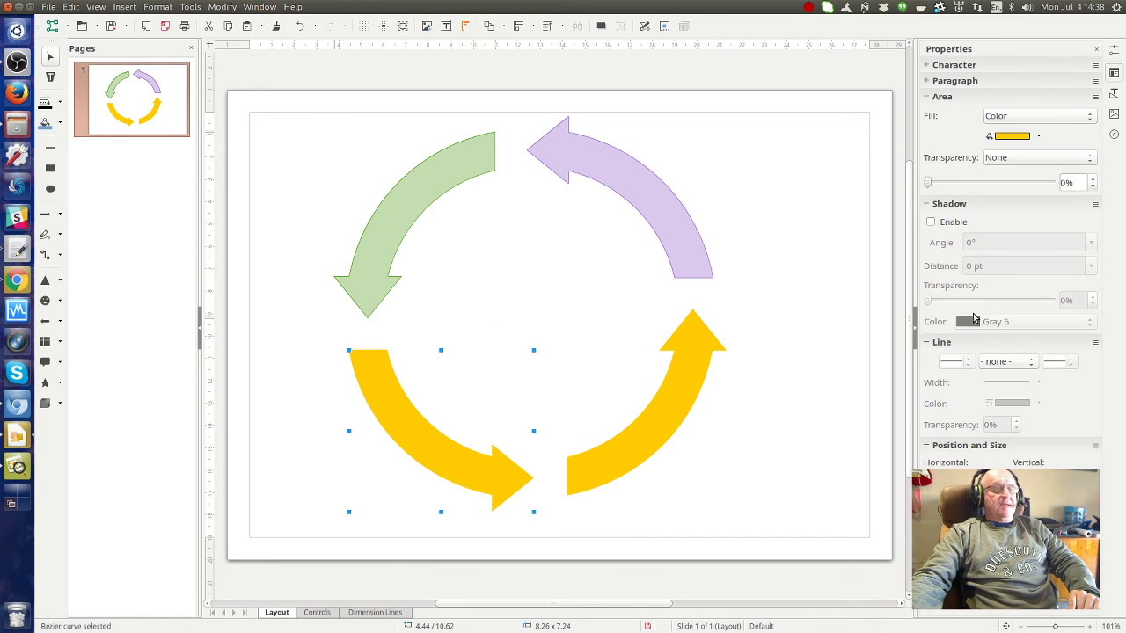
click(1039, 137)
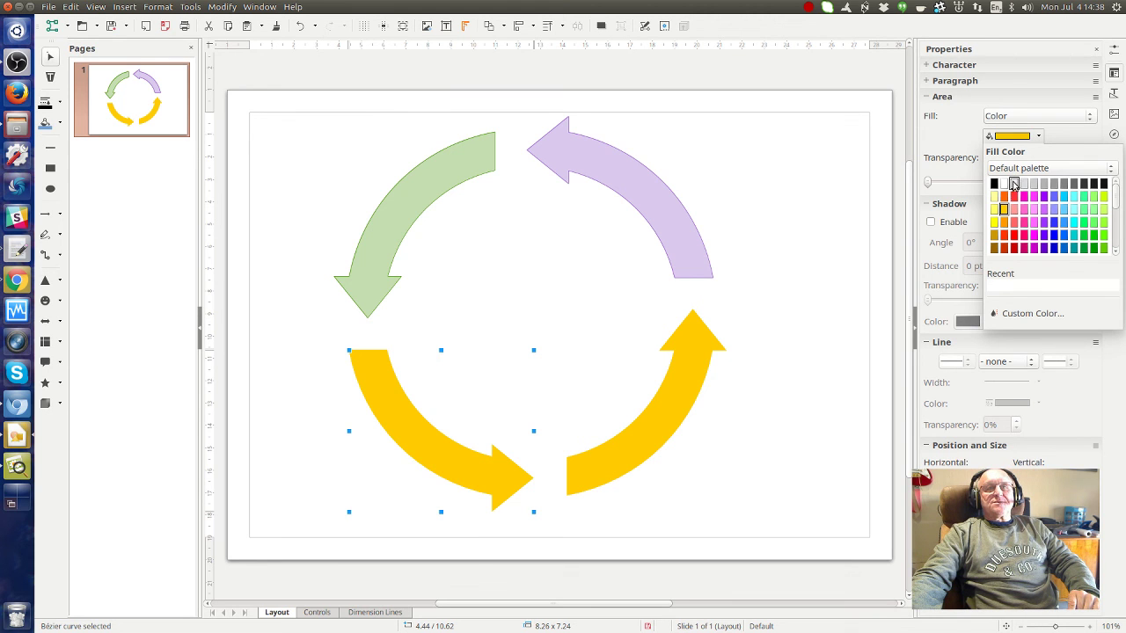
click(1016, 184)
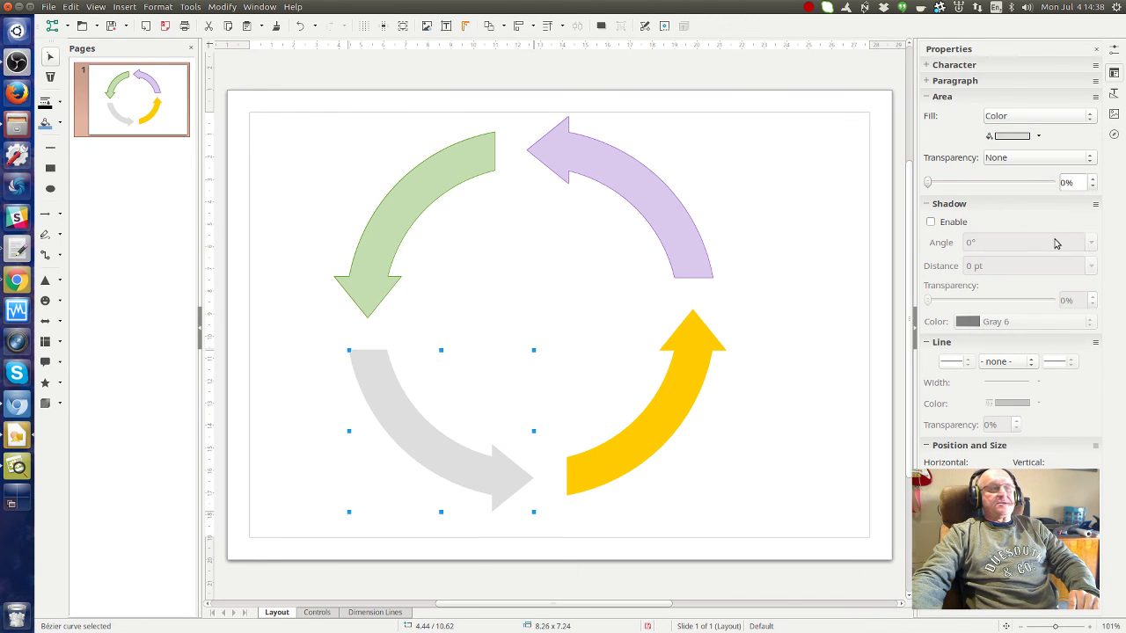
click(1007, 363)
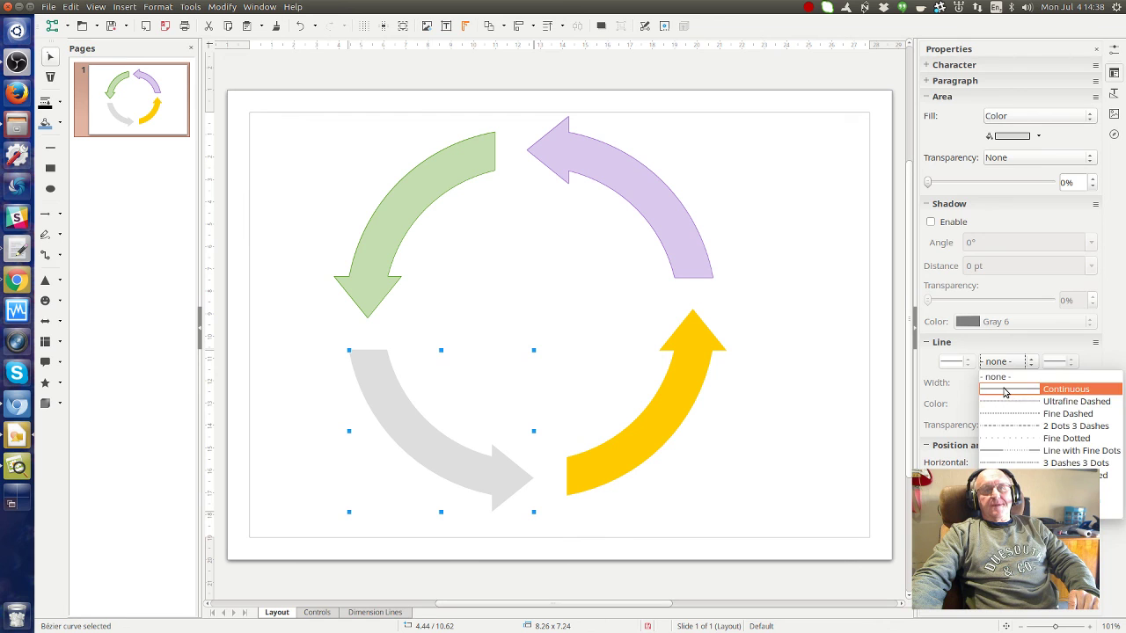
click(1011, 389)
click(1024, 403)
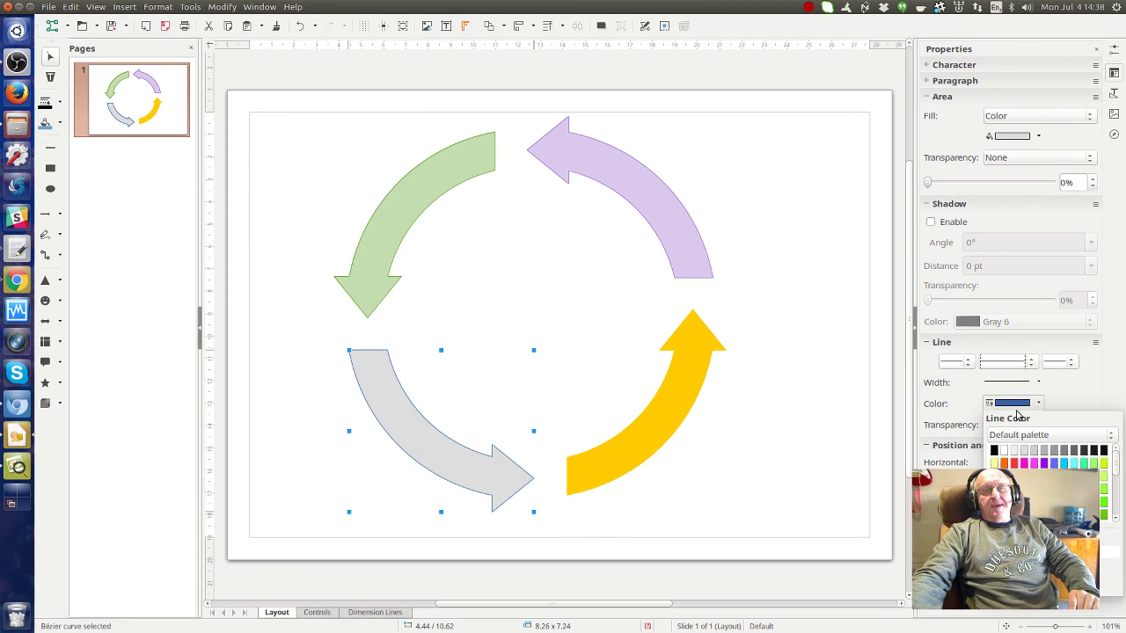
click(1055, 457)
click(779, 458)
click(684, 365)
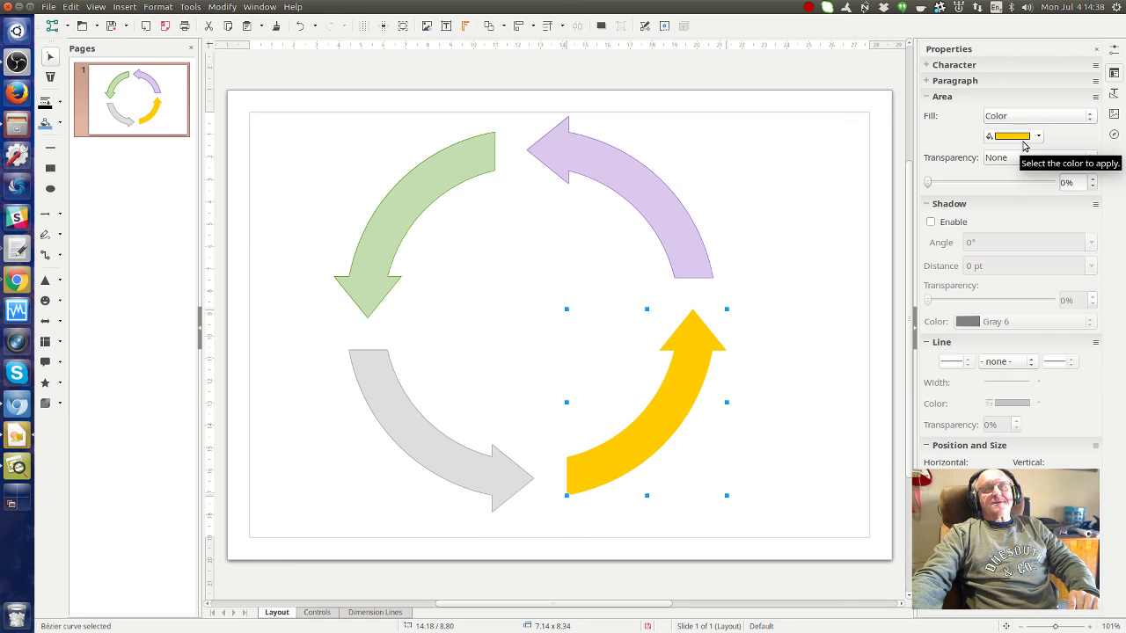
Fill the bottom-right arrow pale yellow with a continuous gold outline, then view the title image
click(1039, 137)
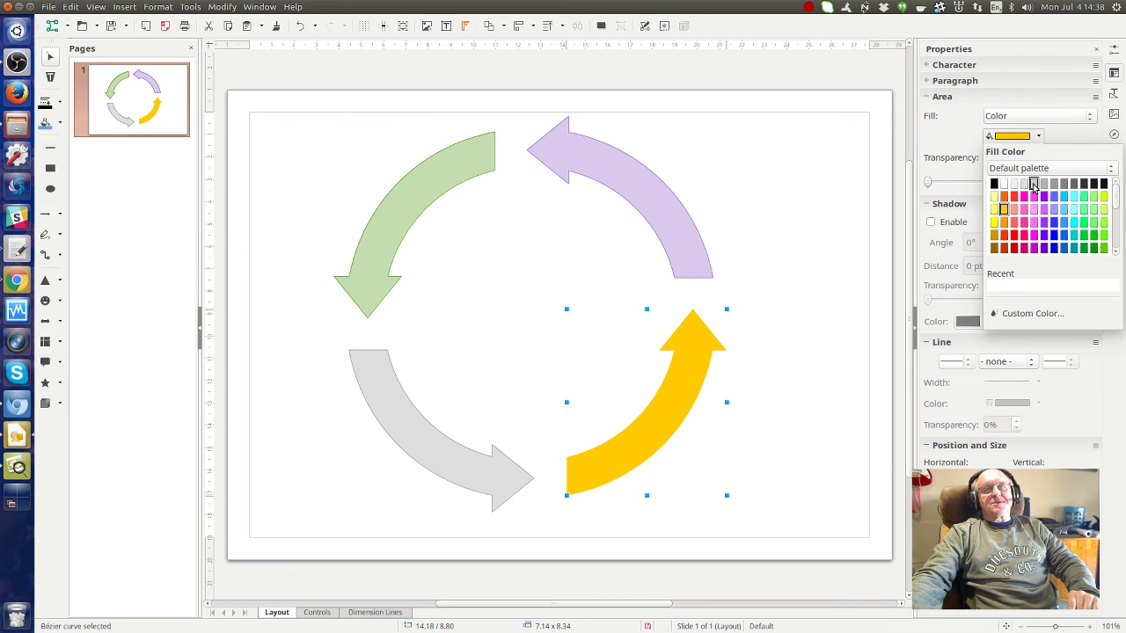
scroll(1077, 229, down, 3)
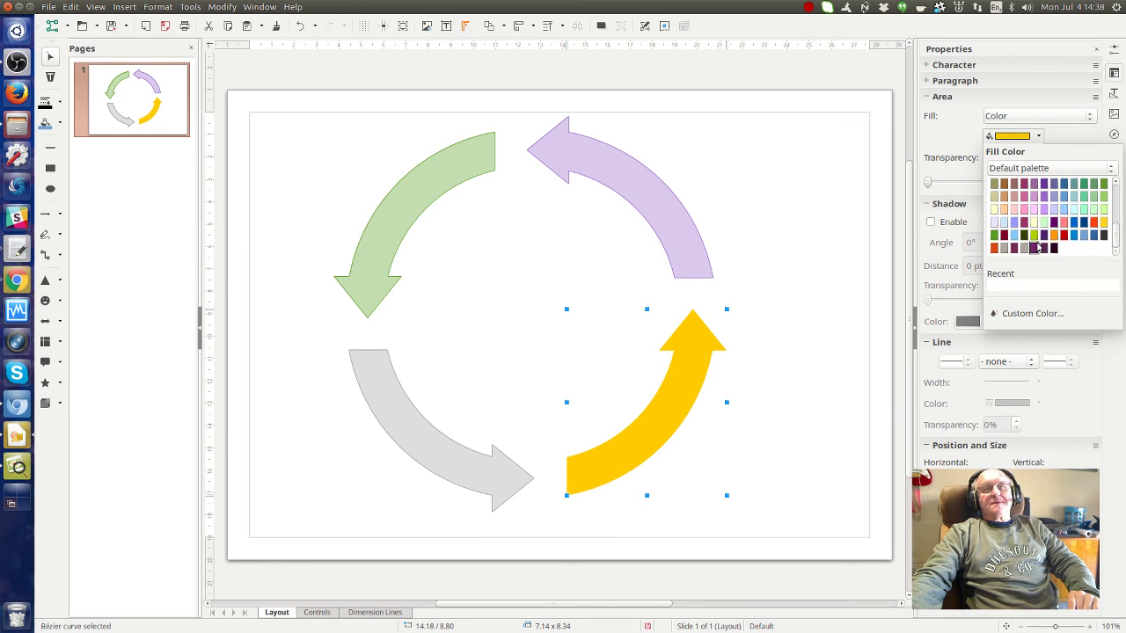
click(1034, 222)
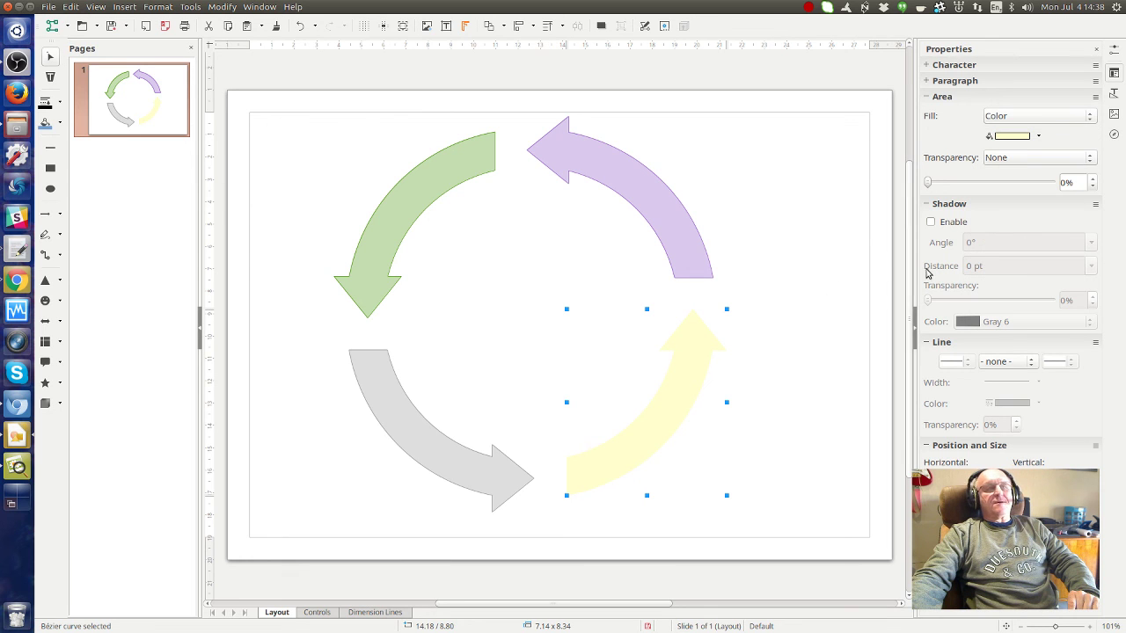
click(1010, 362)
click(1011, 388)
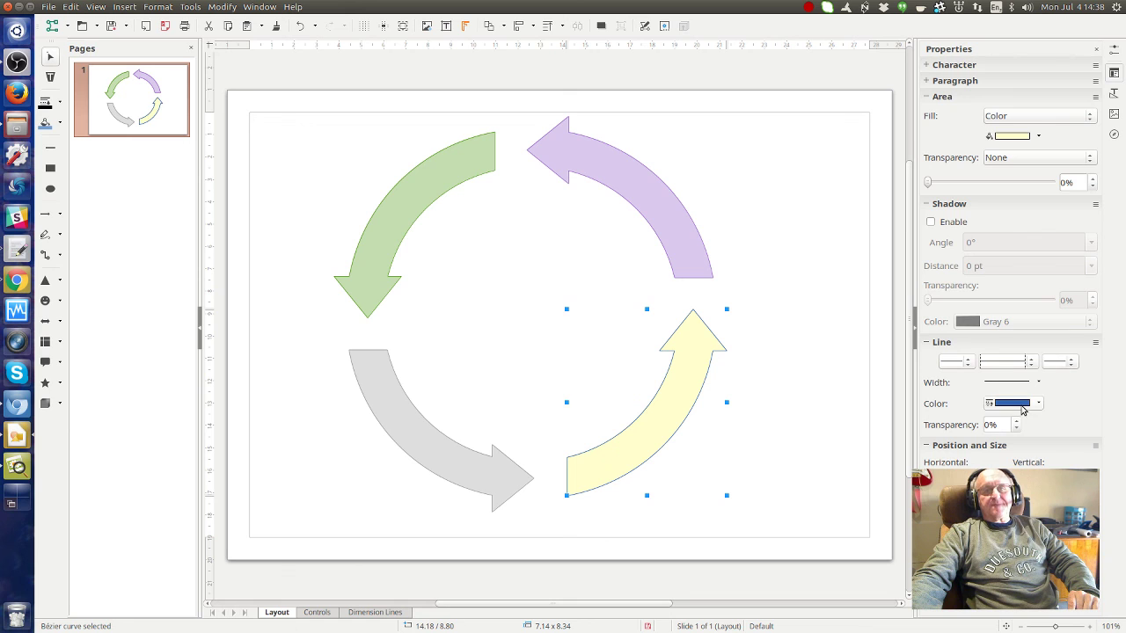
click(1022, 411)
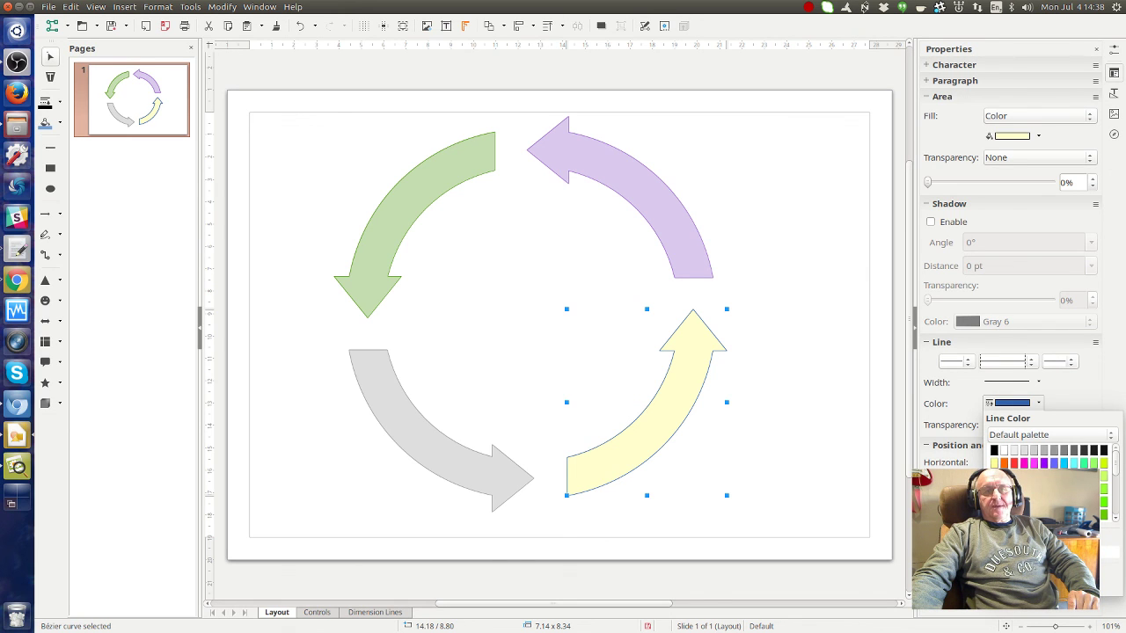
click(1004, 463)
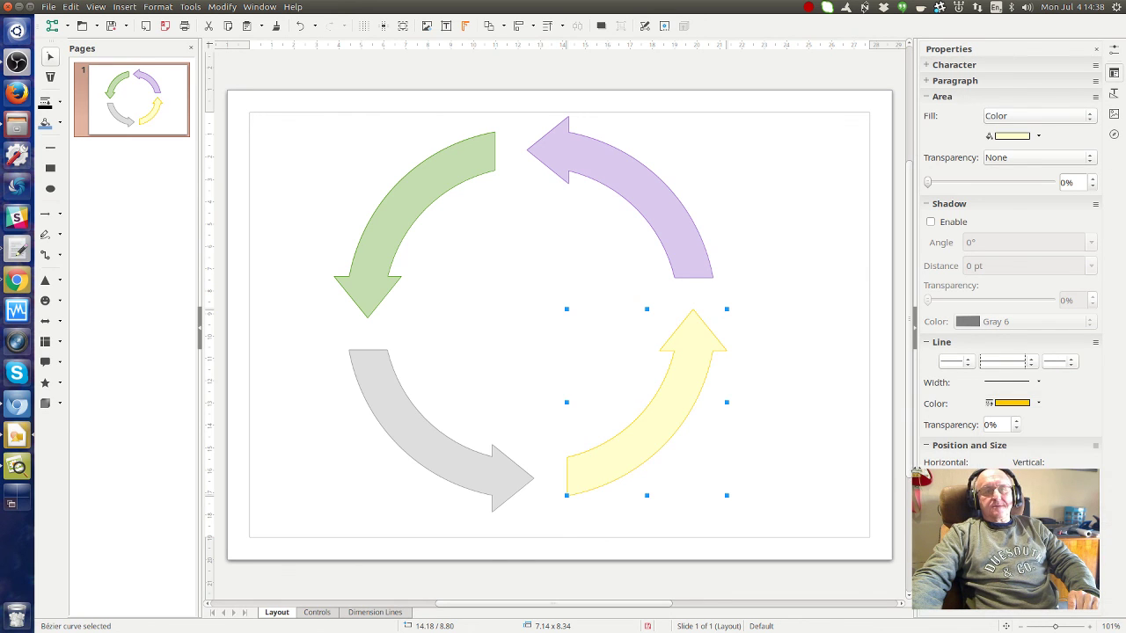
click(743, 467)
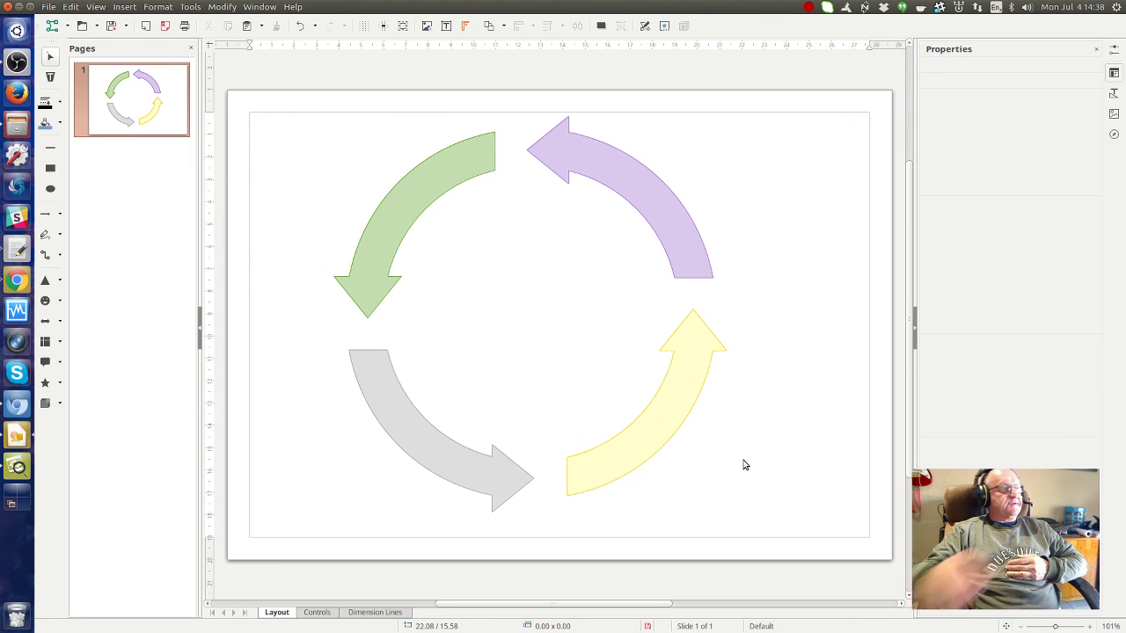
click(12, 468)
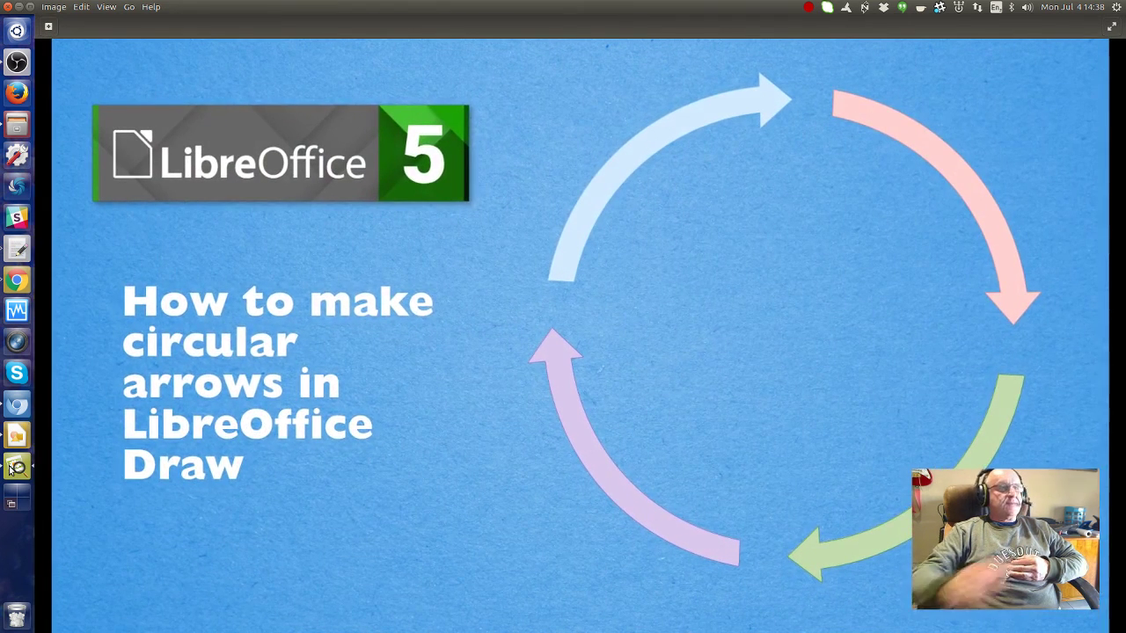